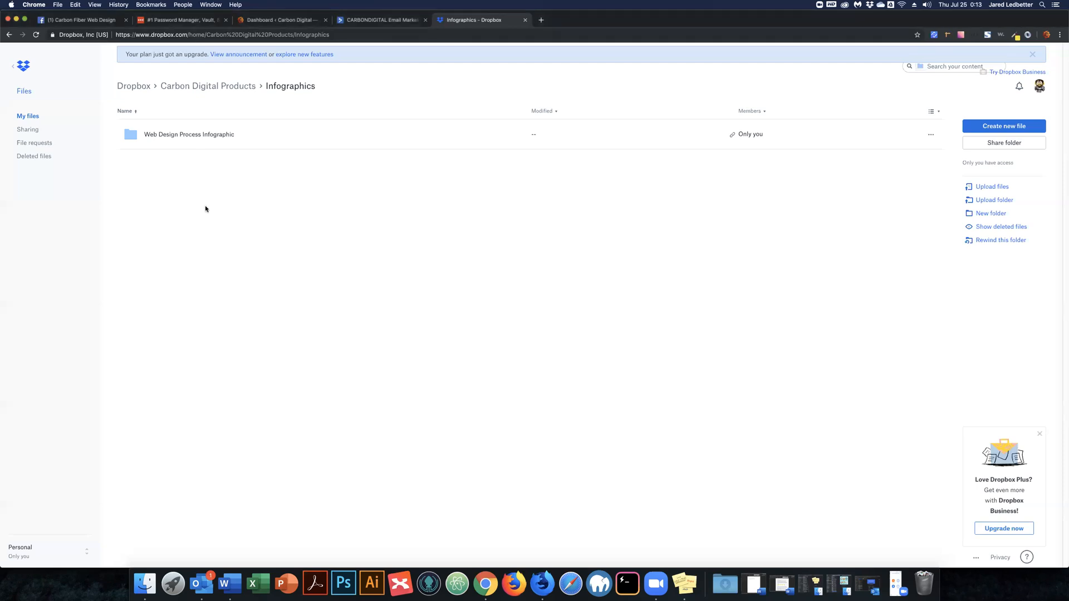
Check the Web Design Process Infographic download folder, then open ActiveCampaign's Lists page showing both lists.
click(189, 135)
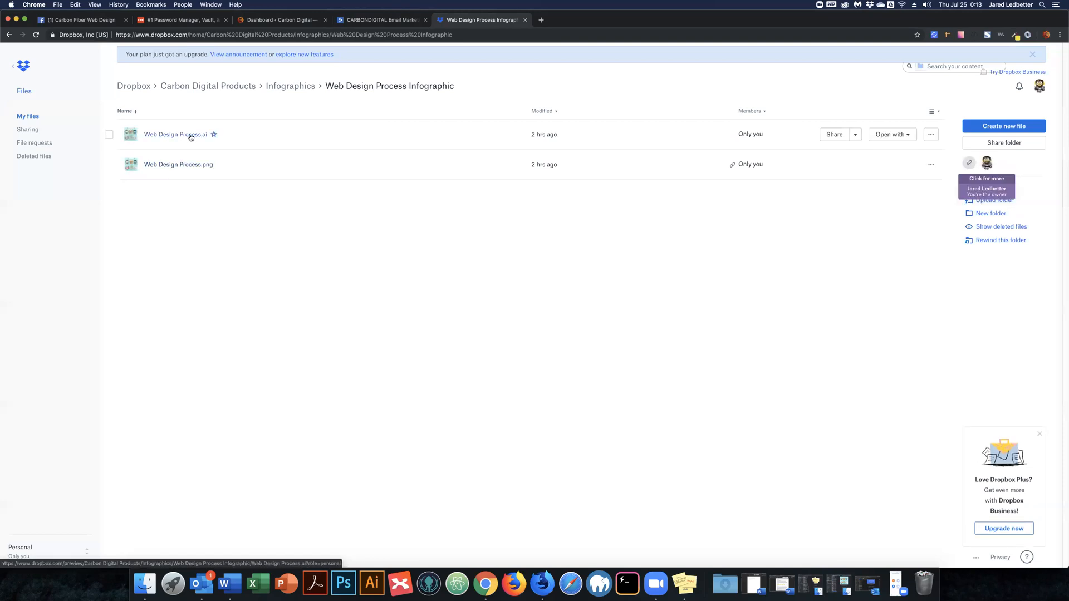
click(298, 83)
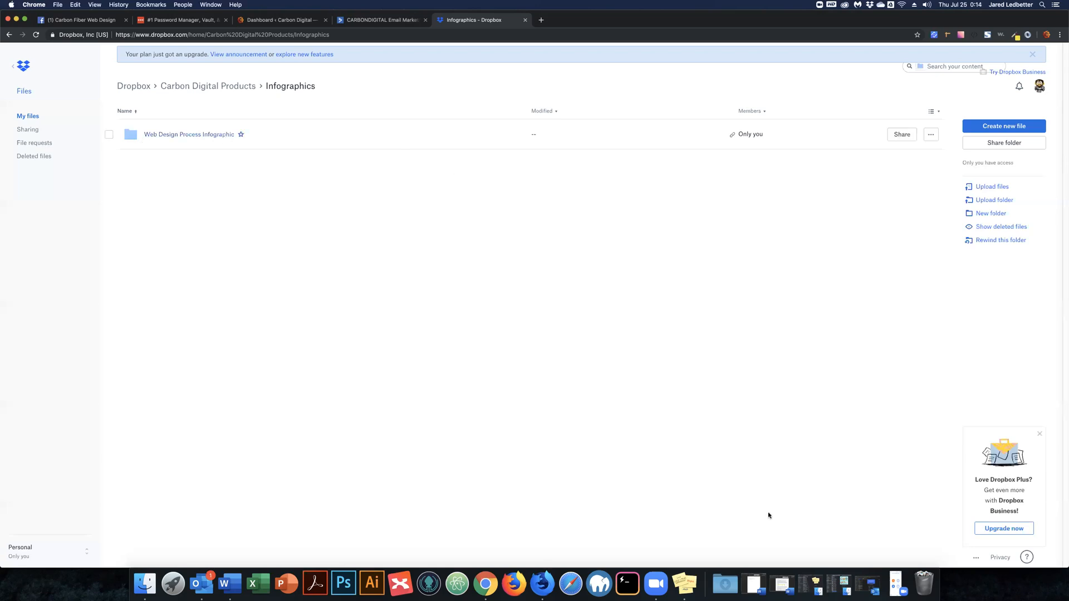
click(839, 584)
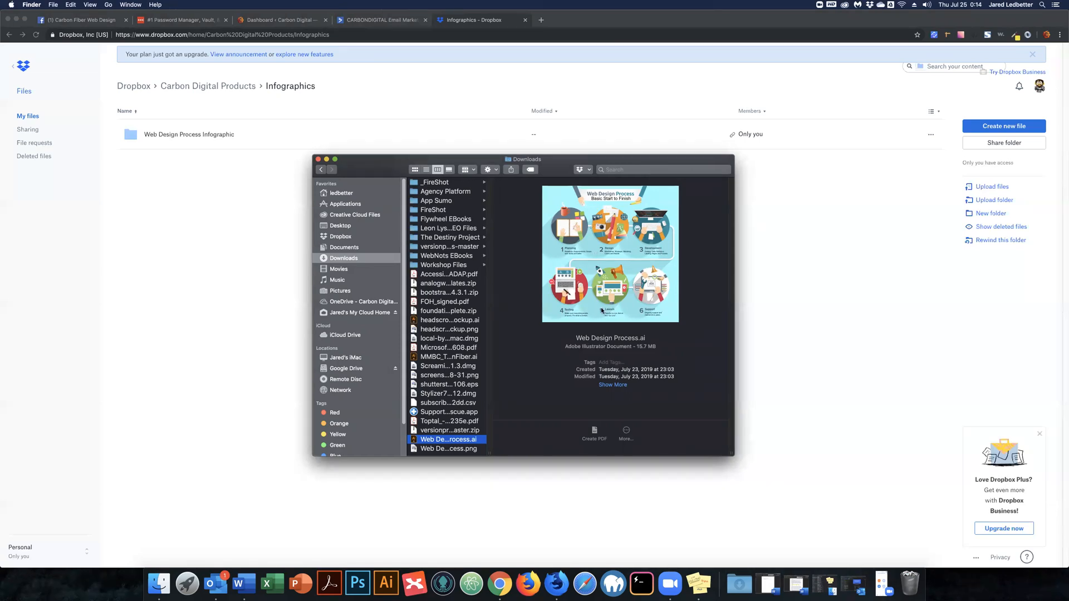
click(327, 160)
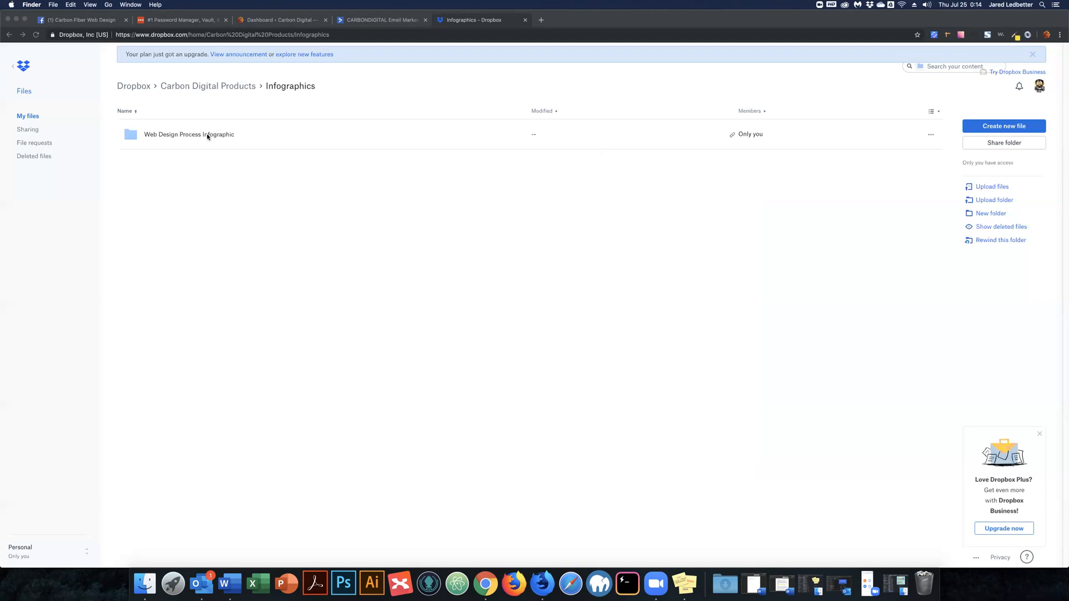
click(367, 21)
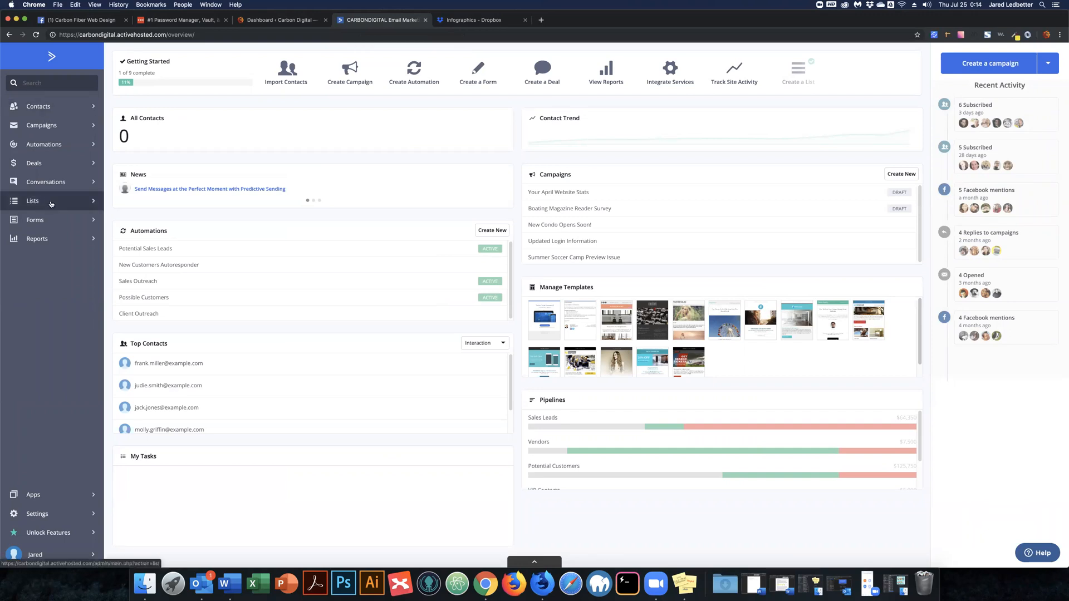
click(51, 203)
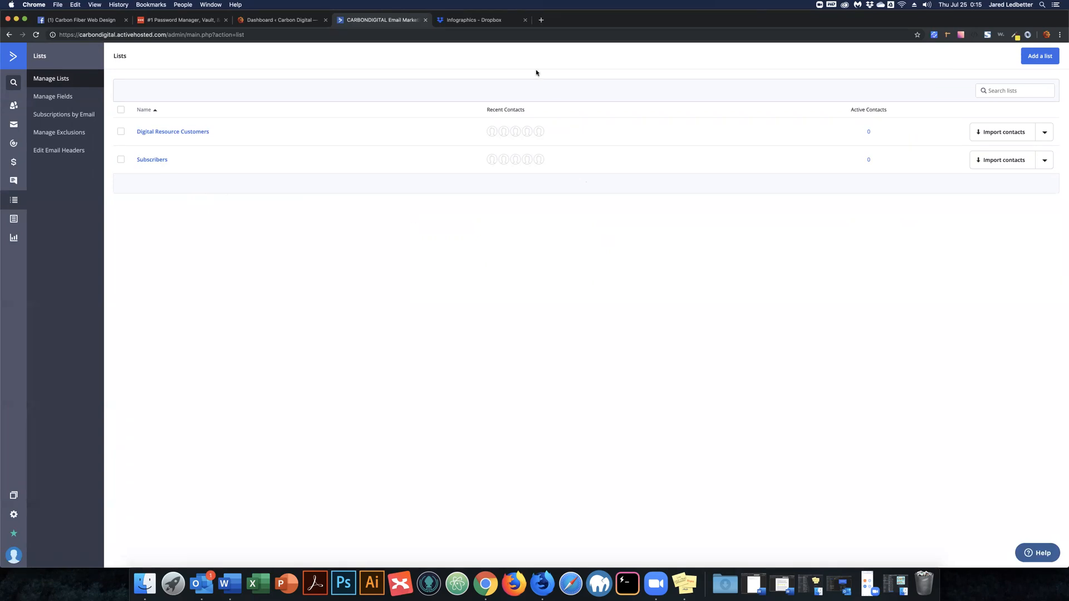
click(1036, 58)
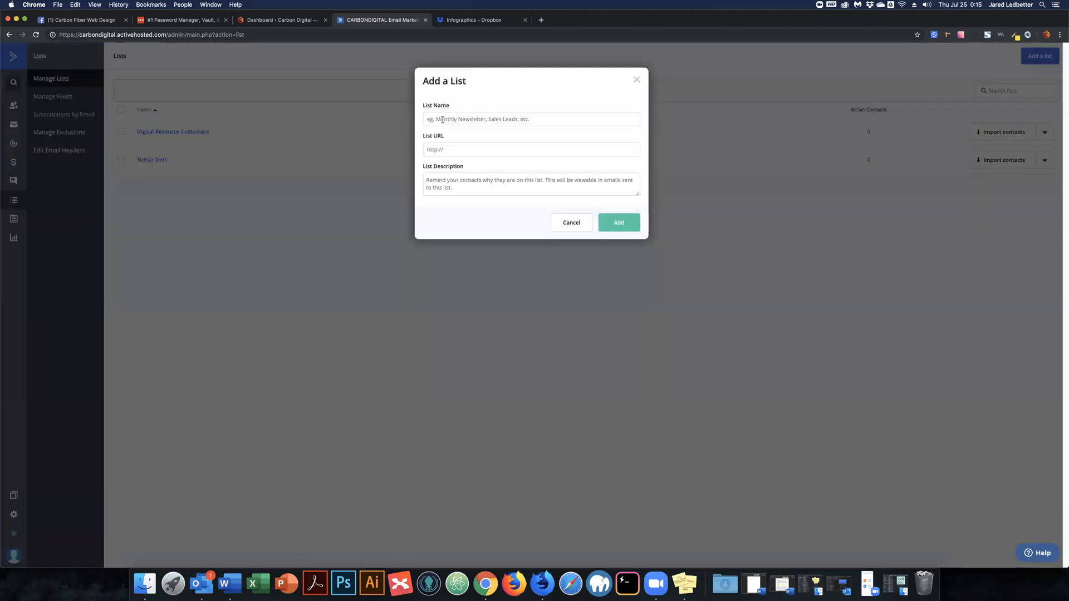
click(443, 150)
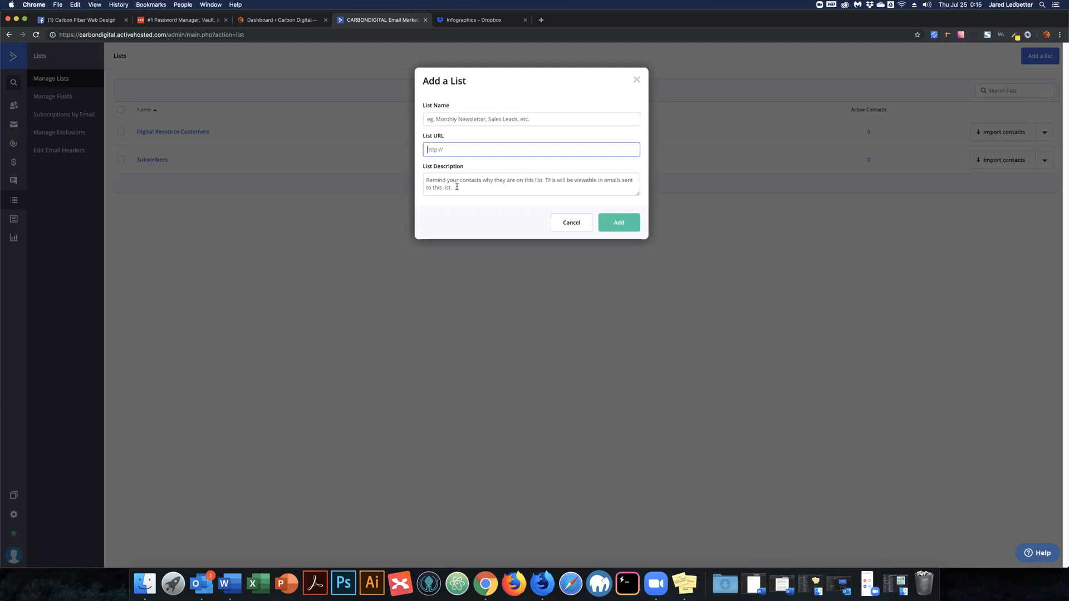
click(438, 171)
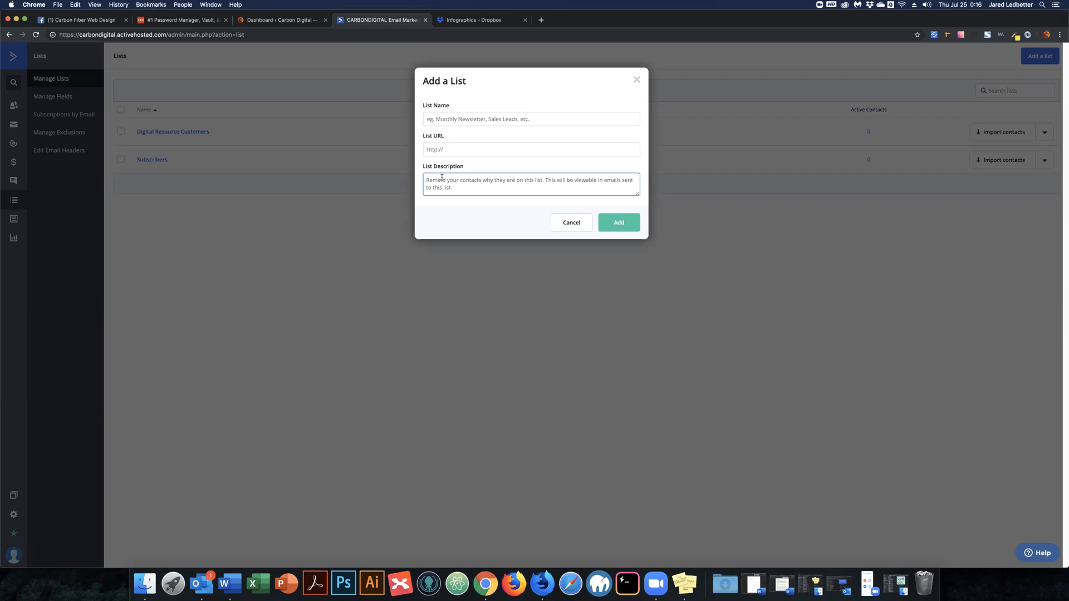
click(636, 80)
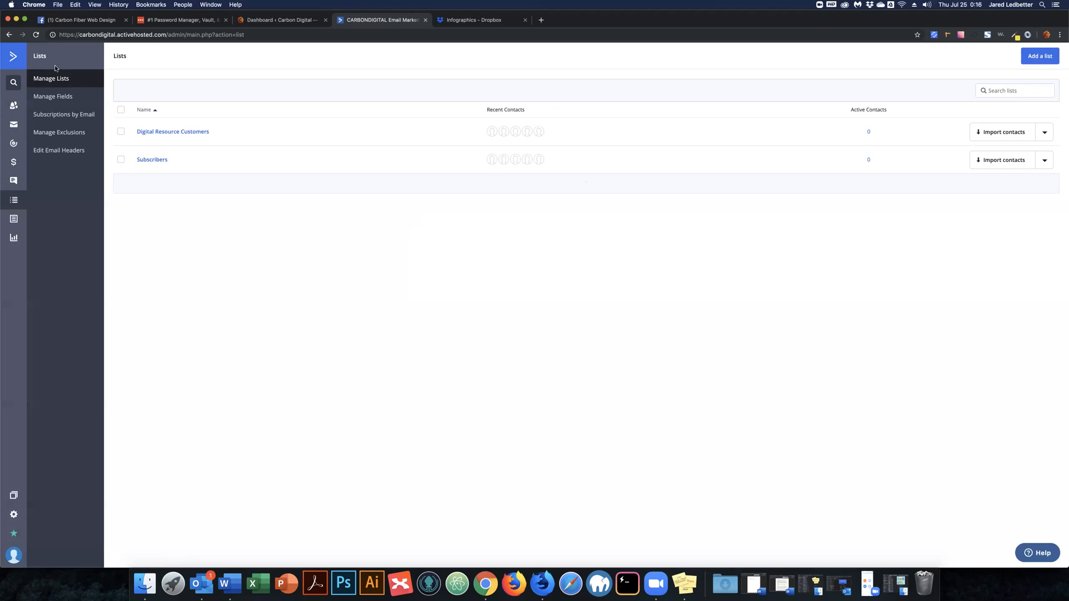
Go back to the dashboard and open the empty Automations page.
click(11, 56)
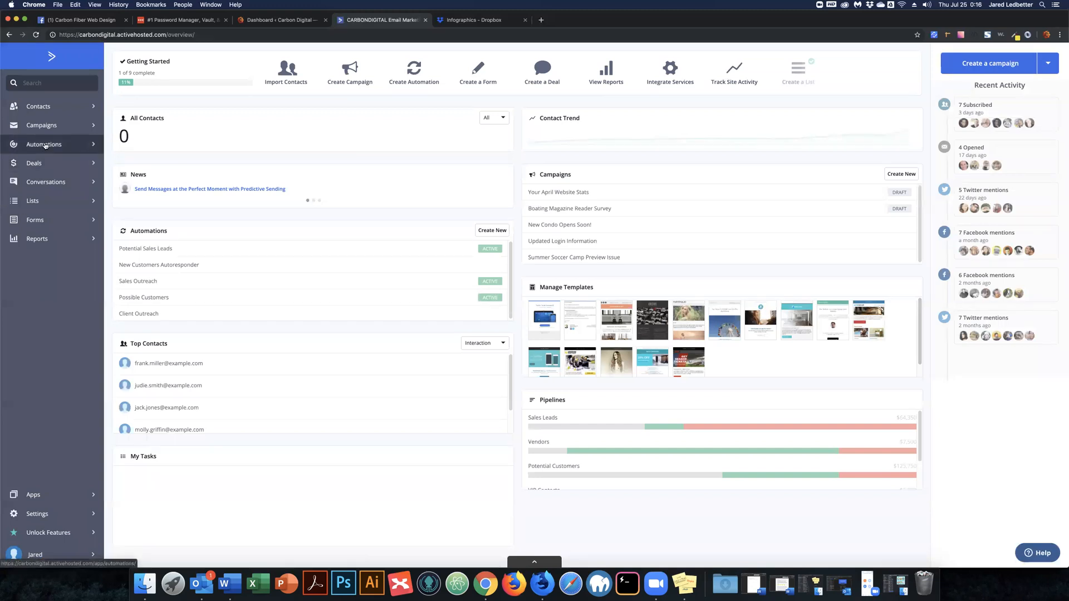
click(45, 146)
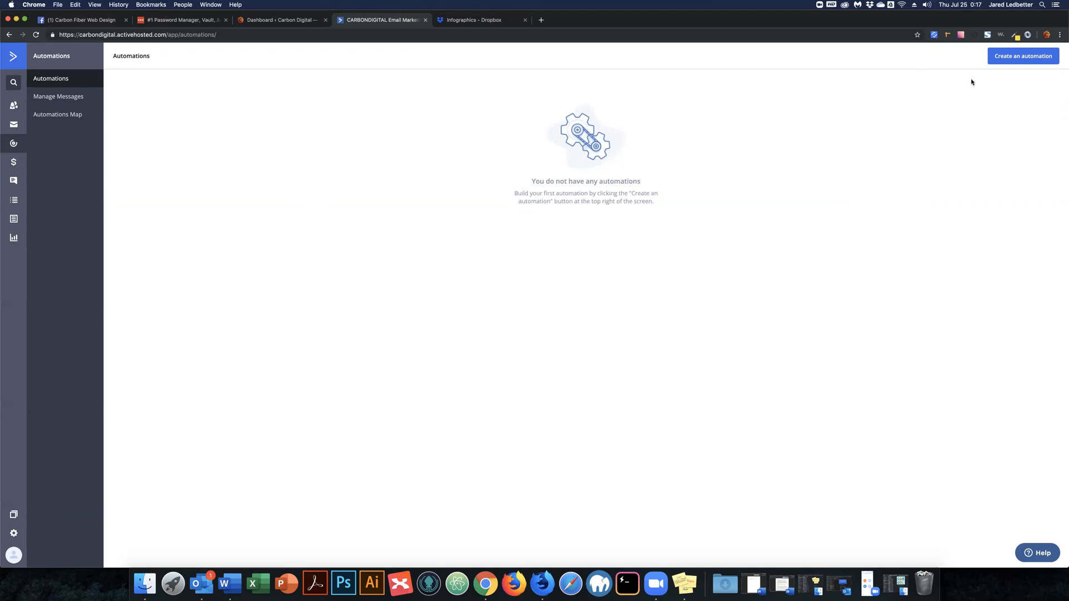
Create Automation 1 from scratch so the start trigger choices appear.
click(1034, 58)
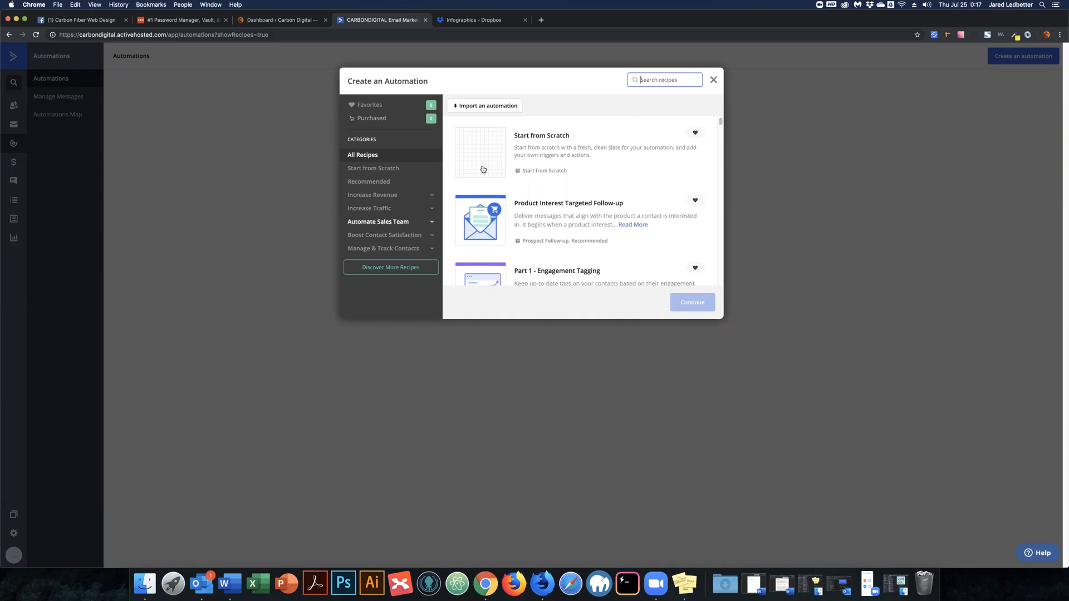
click(563, 143)
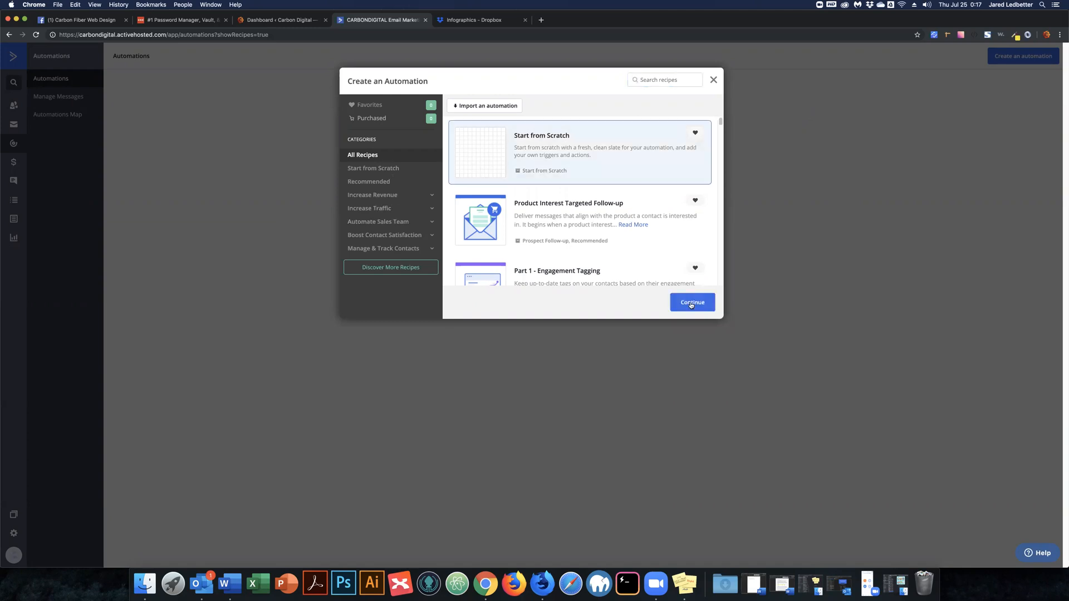
click(694, 304)
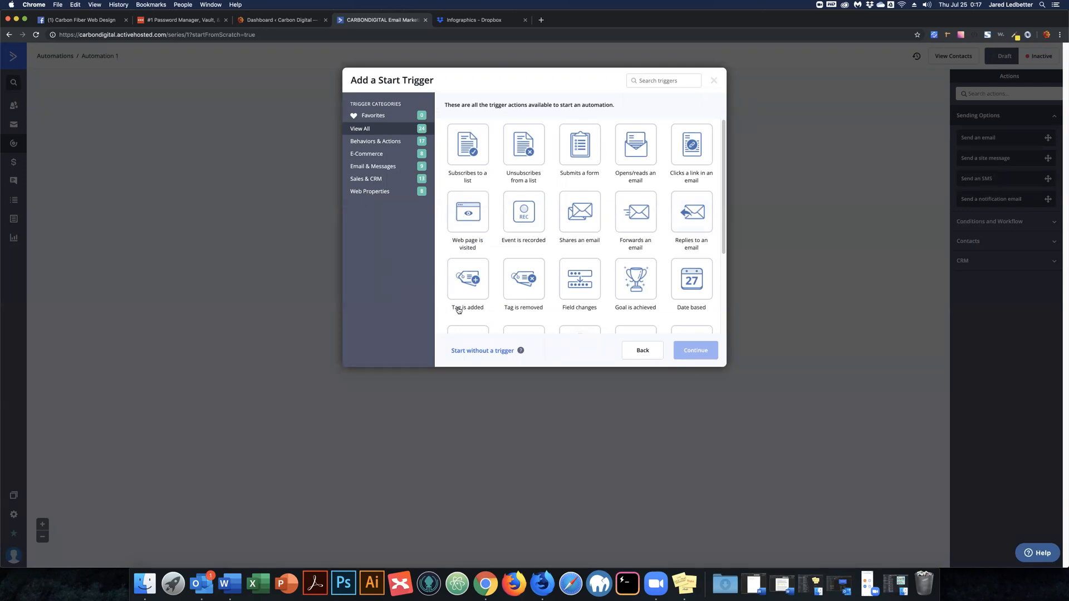
Set the start trigger to Tag is added with tag web_design_process_infographic.
click(467, 280)
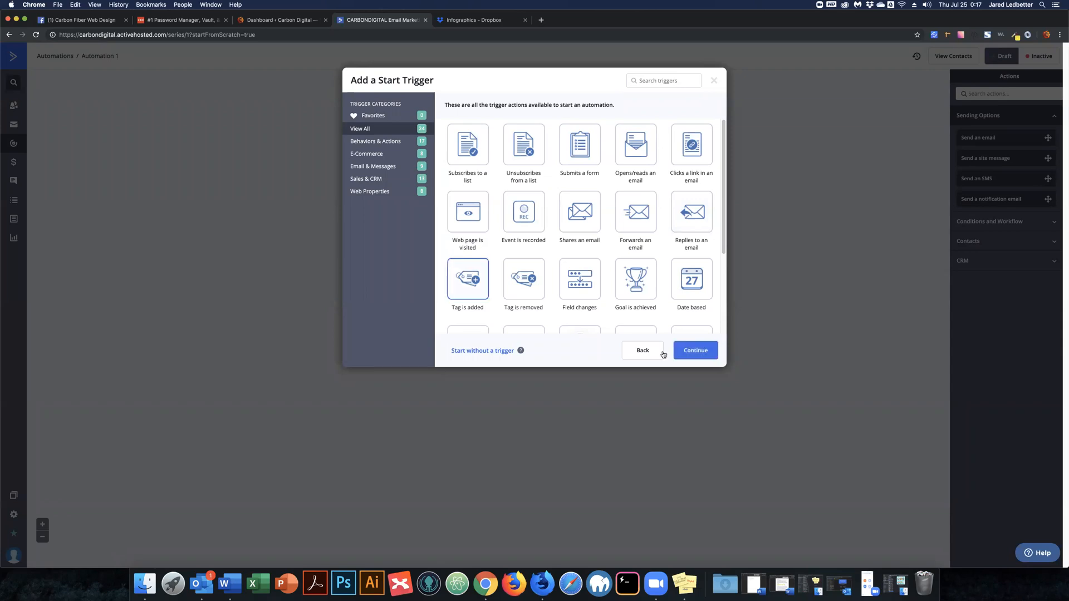
click(696, 350)
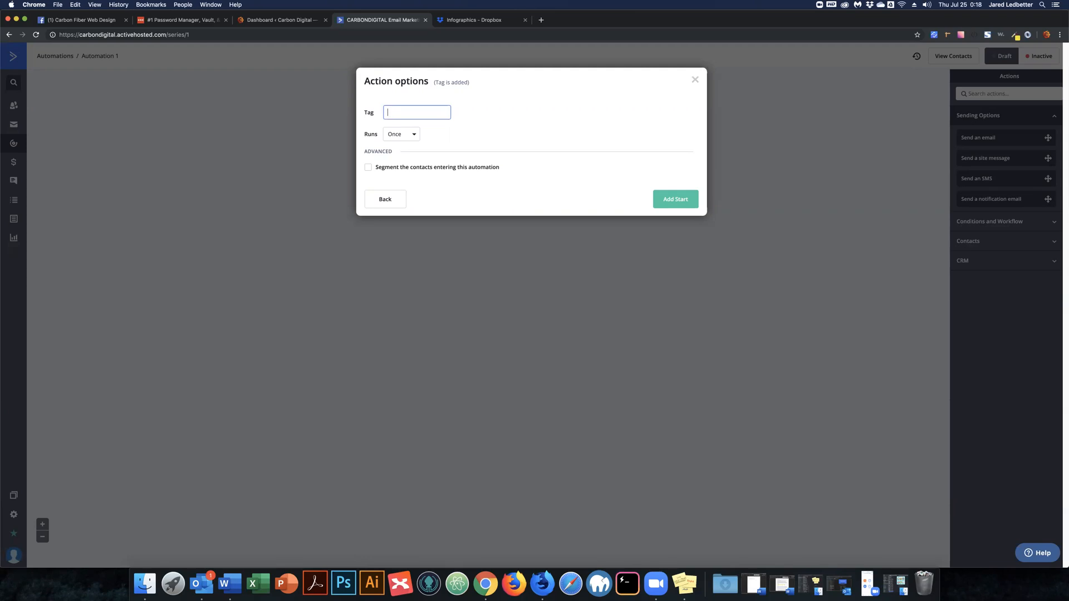
text(web)
text(_desig)
text(n_)
text(process_)
text(info)
text(gra)
text(phic)
key(super+a)
key(super+c)
click(670, 201)
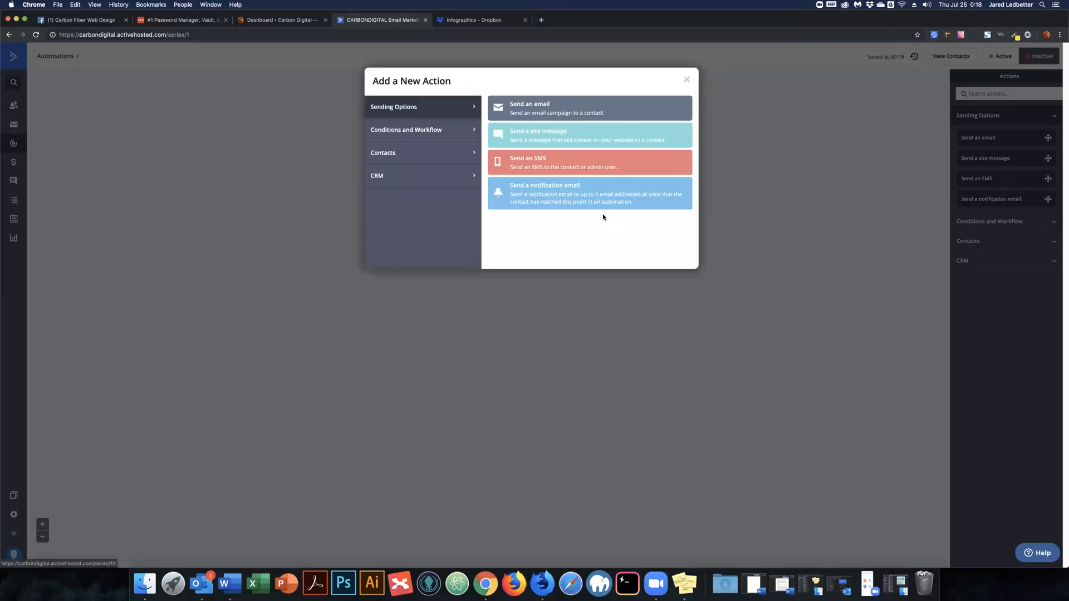
click(537, 109)
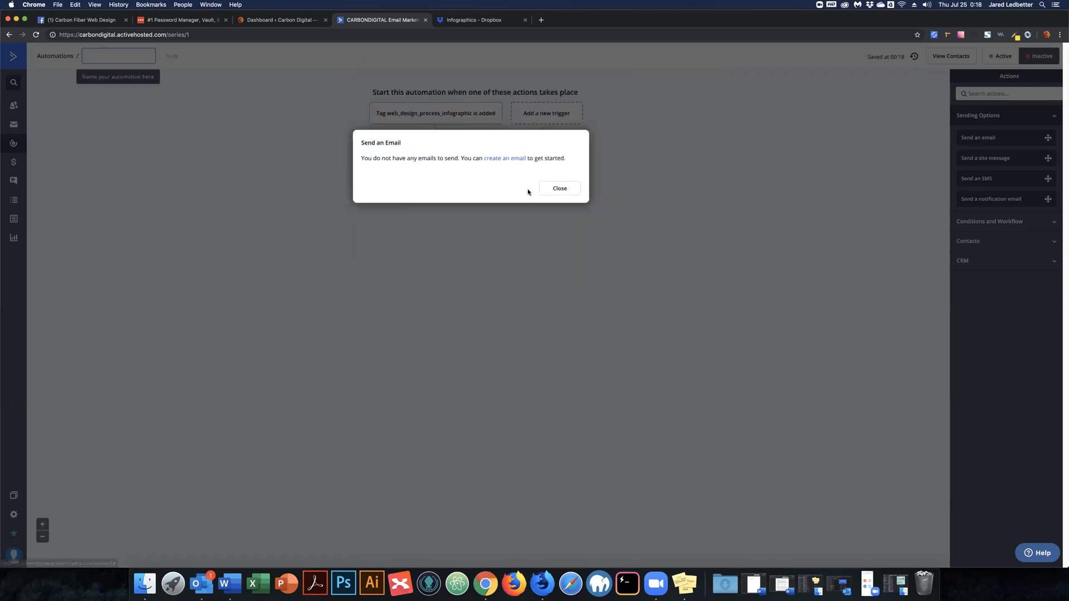
click(559, 189)
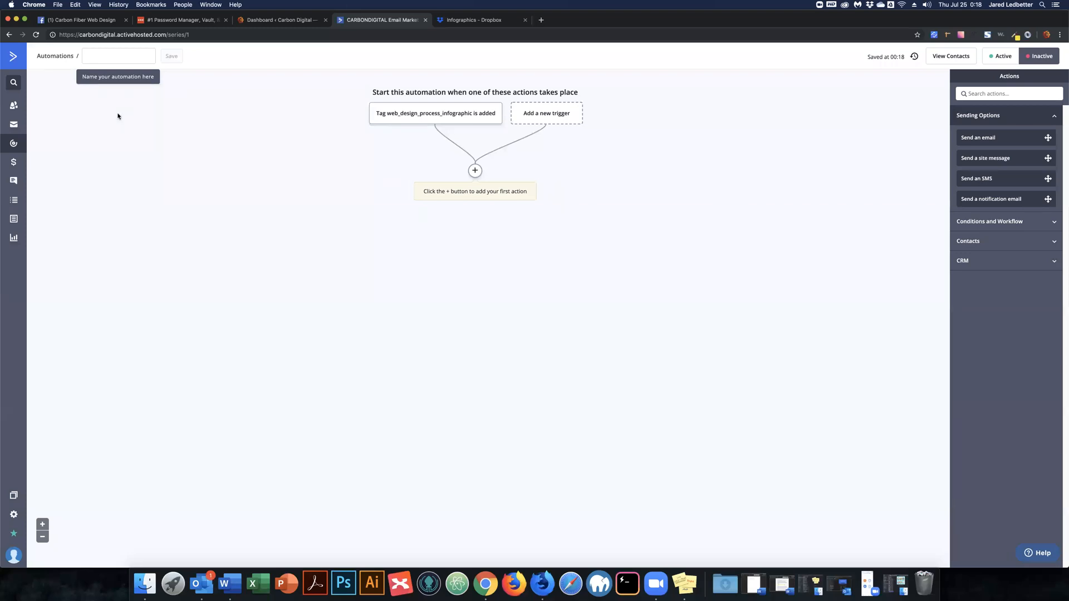
Rename the automation 'Send Digital Resource - Web Design Process Infographic' and save it.
click(111, 63)
text(Send)
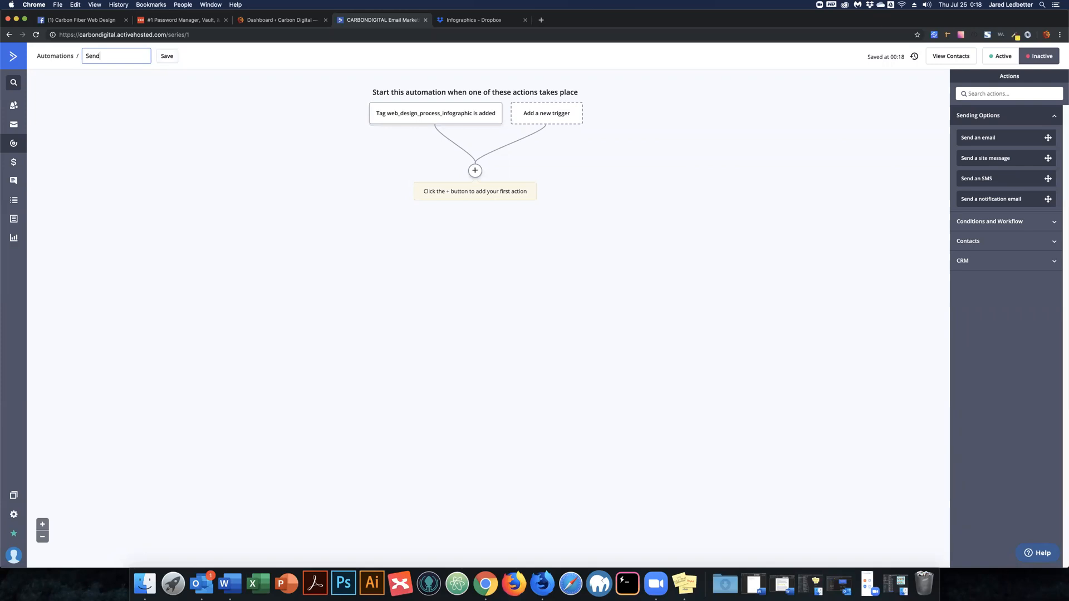
text( Digital Resource - Web Desi)
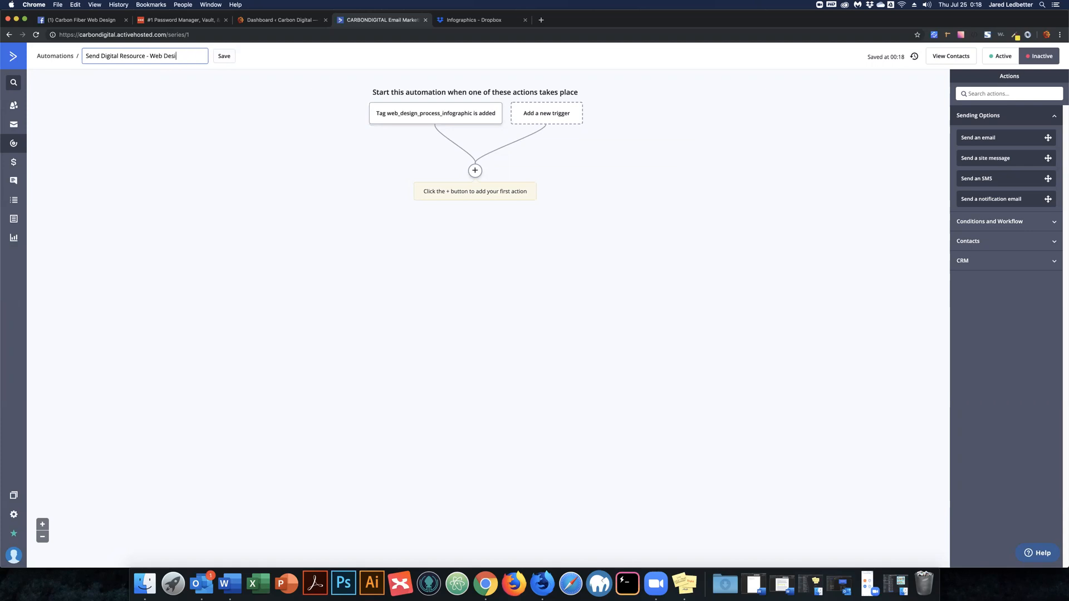
text(gn Process Infographic)
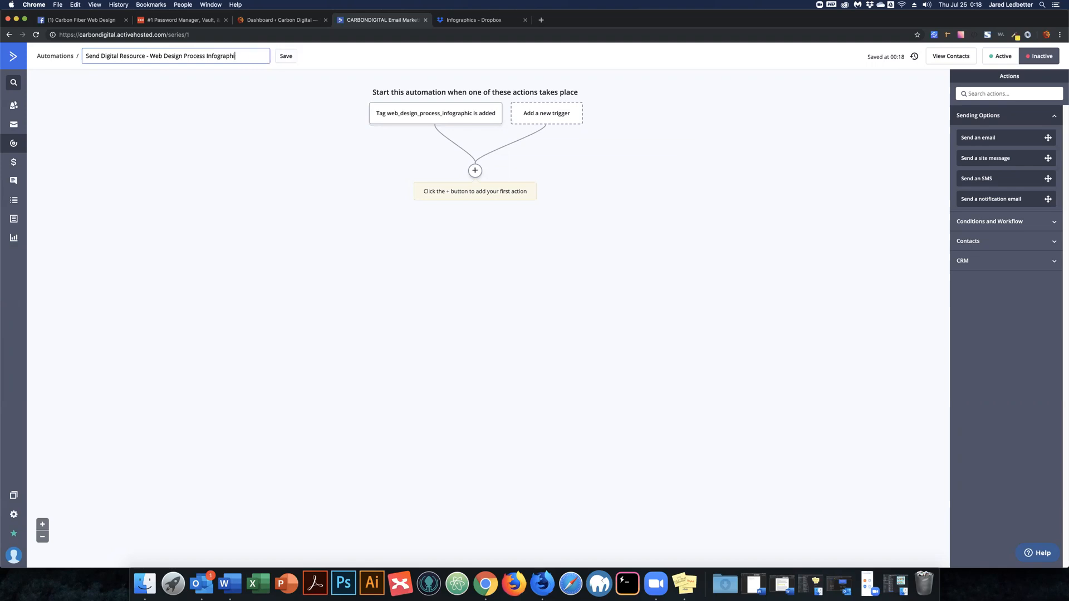
key(BackSpace)
key(BackSpace)
key(BackSpace)
key(BackSpace)
key(BackSpace)
key(BackSpace)
key(BackSpace)
key(BackSpace)
key(BackSpace)
key(BackSpace)
key(BackSpace)
key(BackSpace)
key(BackSpace)
key(BackSpace)
key(BackSpace)
key(BackSpace)
key(BackSpace)
key(BackSpace)
key(BackSpace)
key(BackSpace)
key(BackSpace)
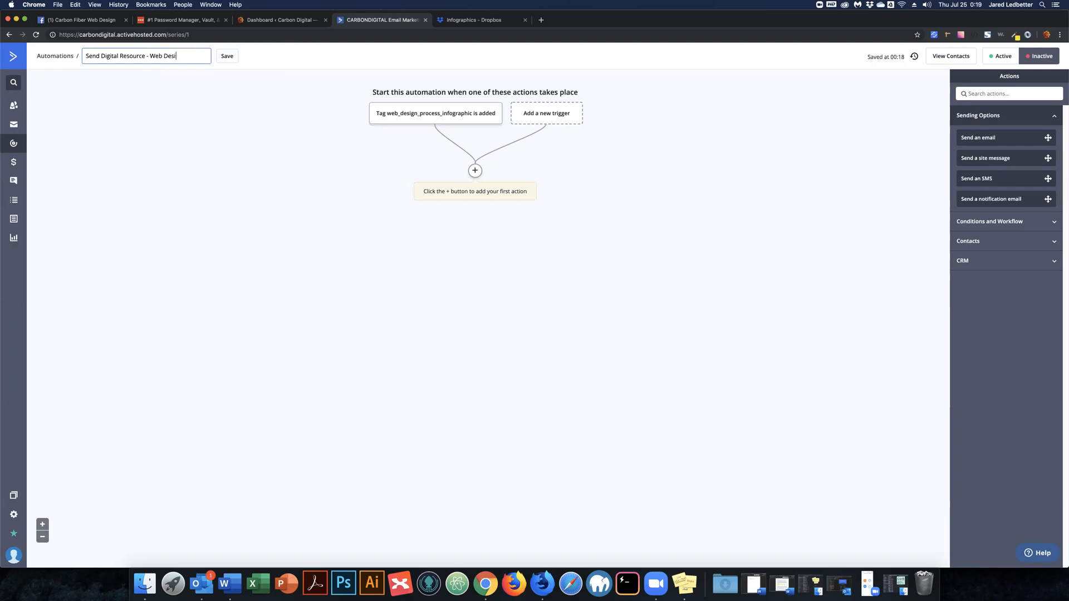
key(BackSpace)
key(BackSpace)
text(sign)
text(Process )
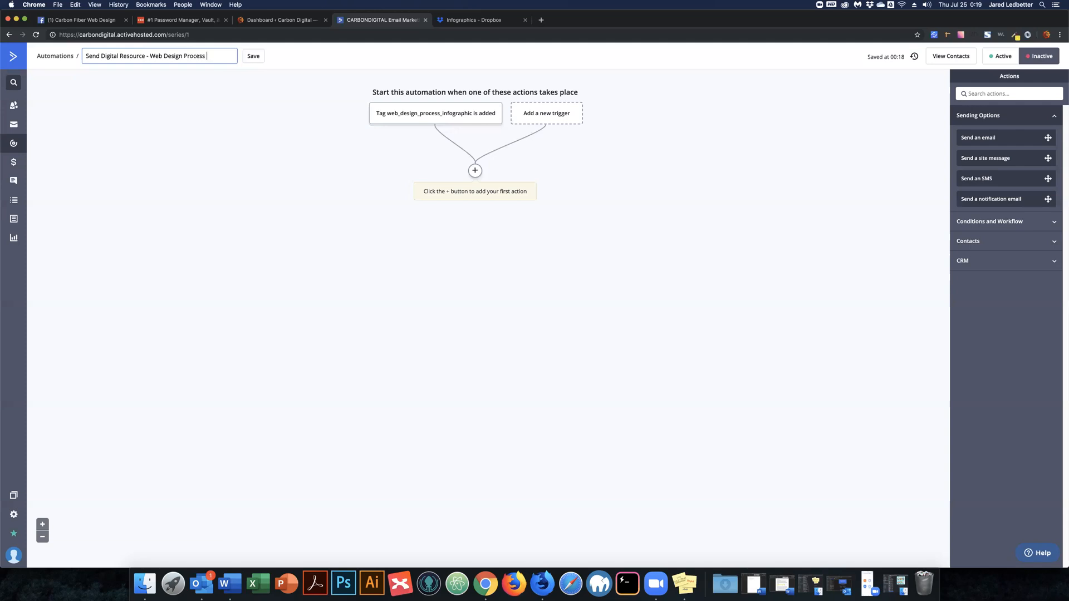
text(Infographic)
click(286, 56)
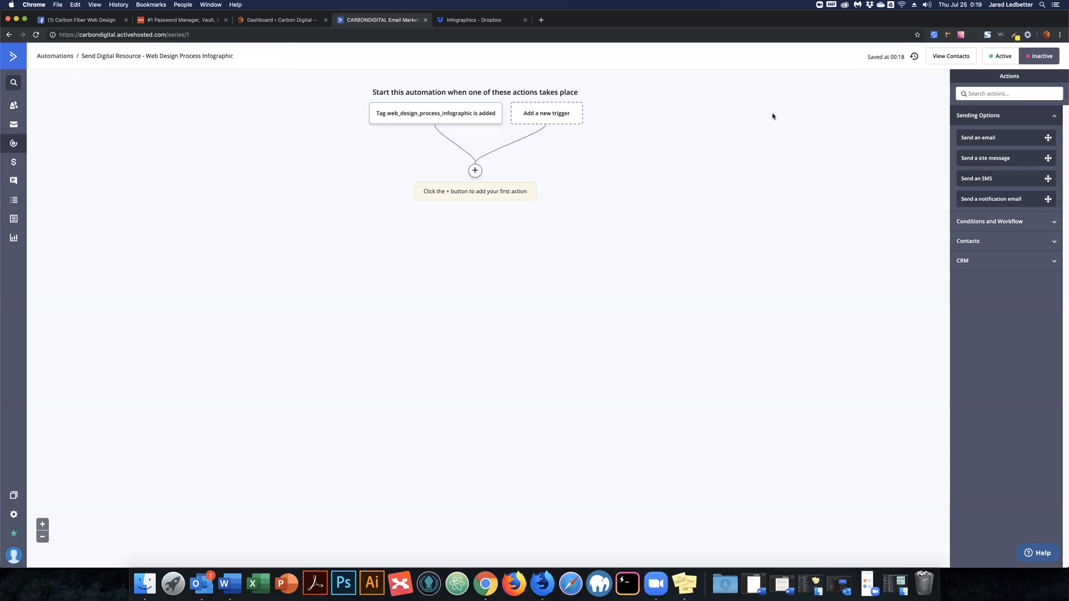
Add a Send an email action after the trigger and start a new email.
click(475, 172)
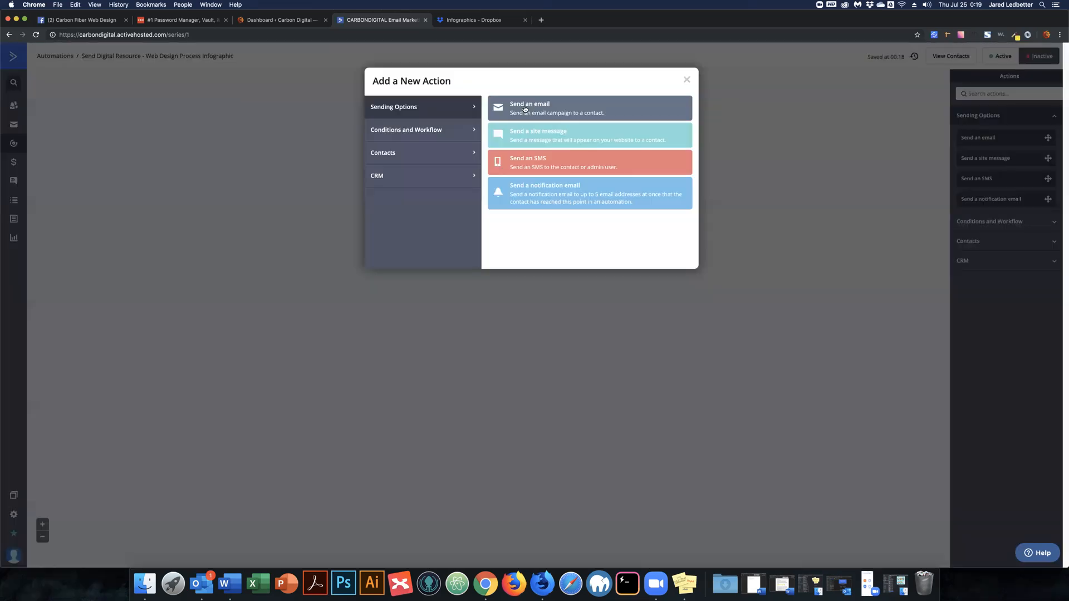
click(528, 109)
click(503, 160)
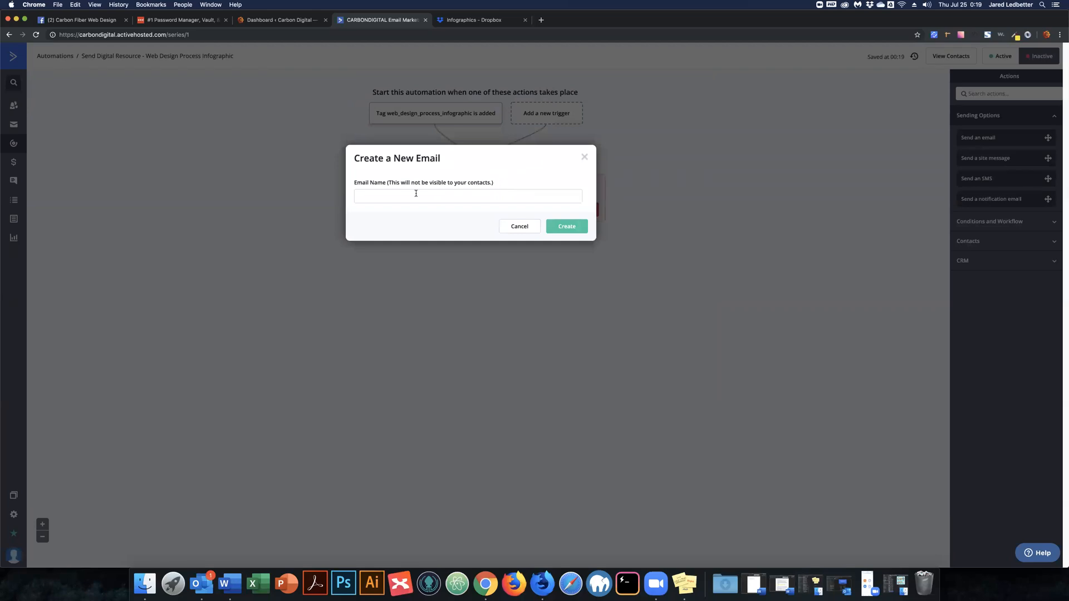
Name the email 'Add Tag: web_design_process_infographic'.
click(417, 193)
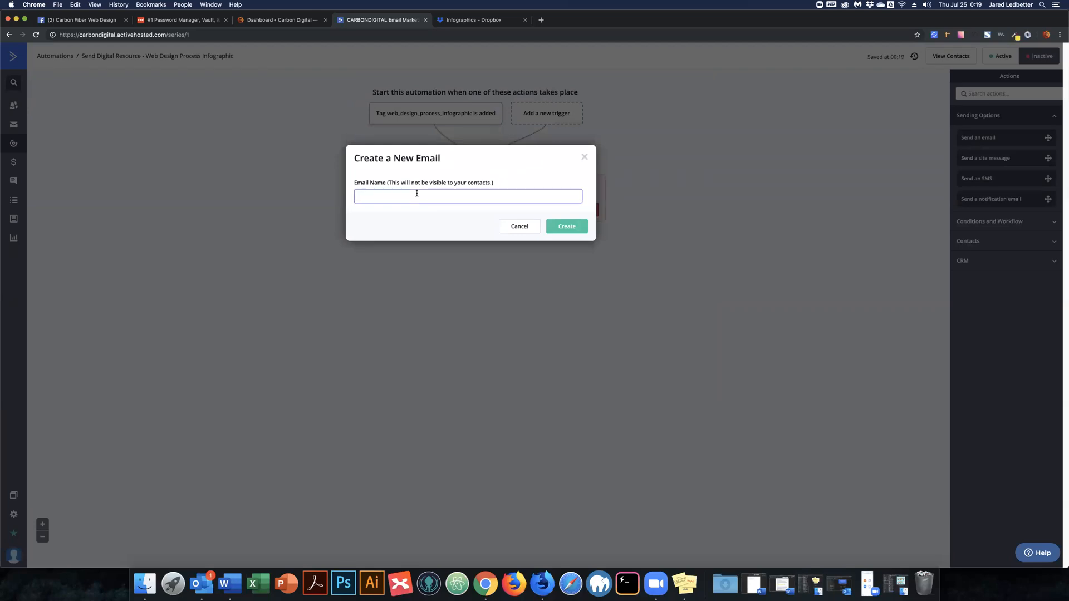
text(S)
text(end )
text(web_design_process_infographi)
key(BackSpace)
key(BackSpace)
key(BackSpace)
key(BackSpace)
key(BackSpace)
key(BackSpace)
key(BackSpace)
key(BackSpace)
key(BackSpace)
key(BackSpace)
key(BackSpace)
key(BackSpace)
key(BackSpace)
key(BackSpace)
key(BackSpace)
key(BackSpace)
key(BackSpace)
key(BackSpace)
key(BackSpace)
key(BackSpace)
key(BackSpace)
key(BackSpace)
key(BackSpace)
key(BackSpace)
key(BackSpace)
key(BackSpace)
key(BackSpace)
key(BackSpace)
key(BackSpace)
key(BackSpace)
text(Add Tag:)
key(super+v)
Create the email, preview Call to Action and Single Product templates, then use Single Product.
click(567, 227)
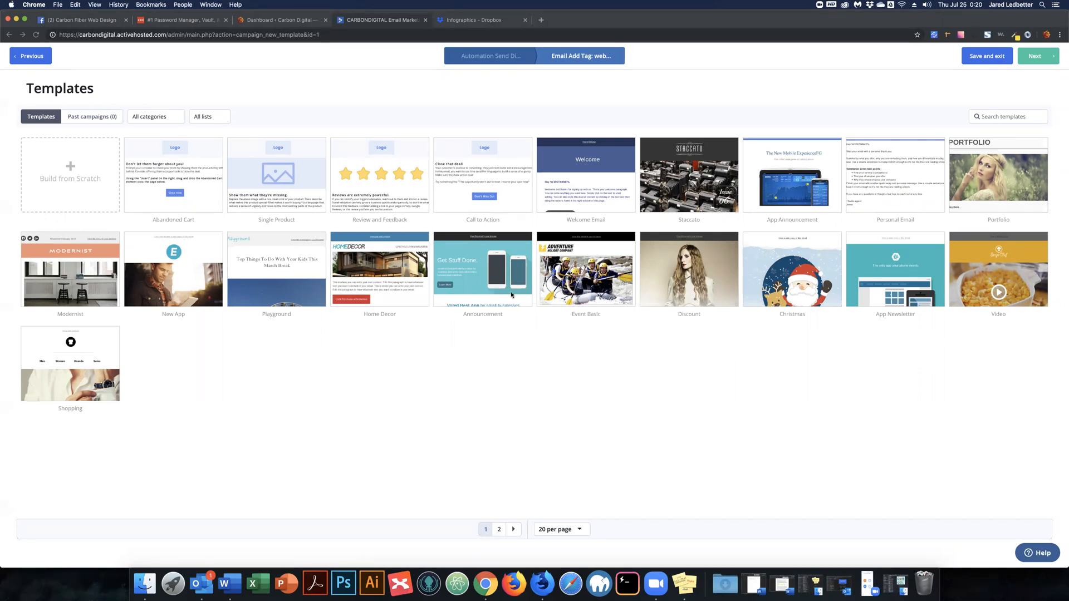
click(484, 170)
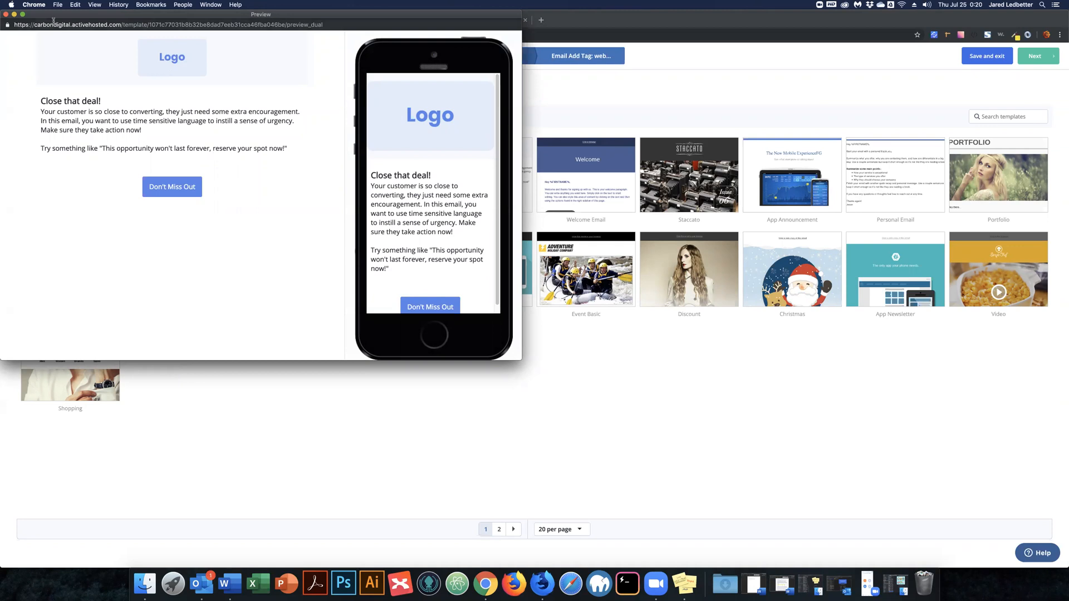
click(6, 14)
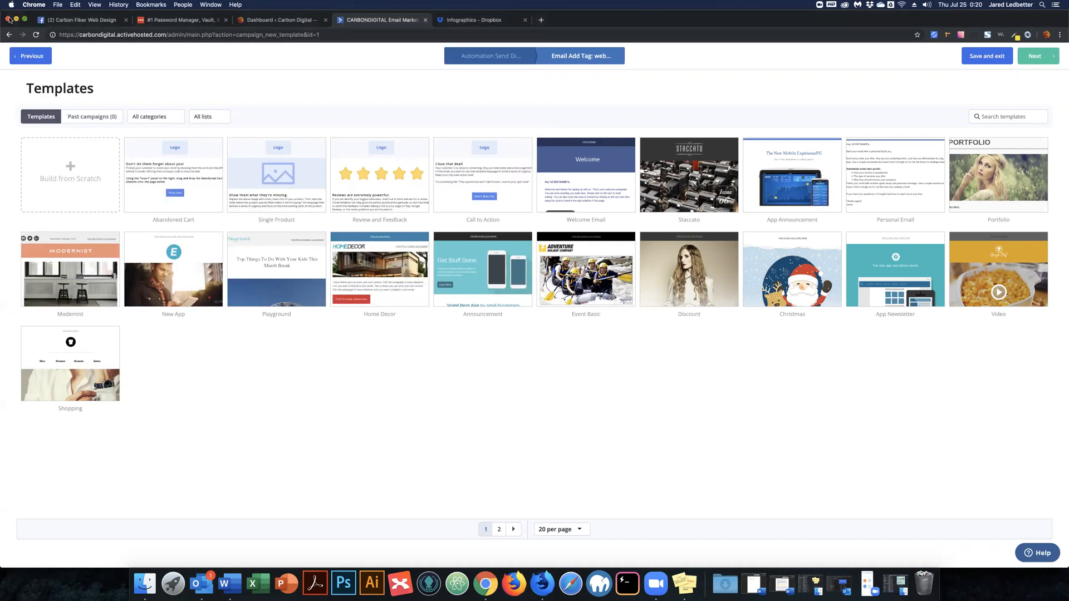
click(275, 173)
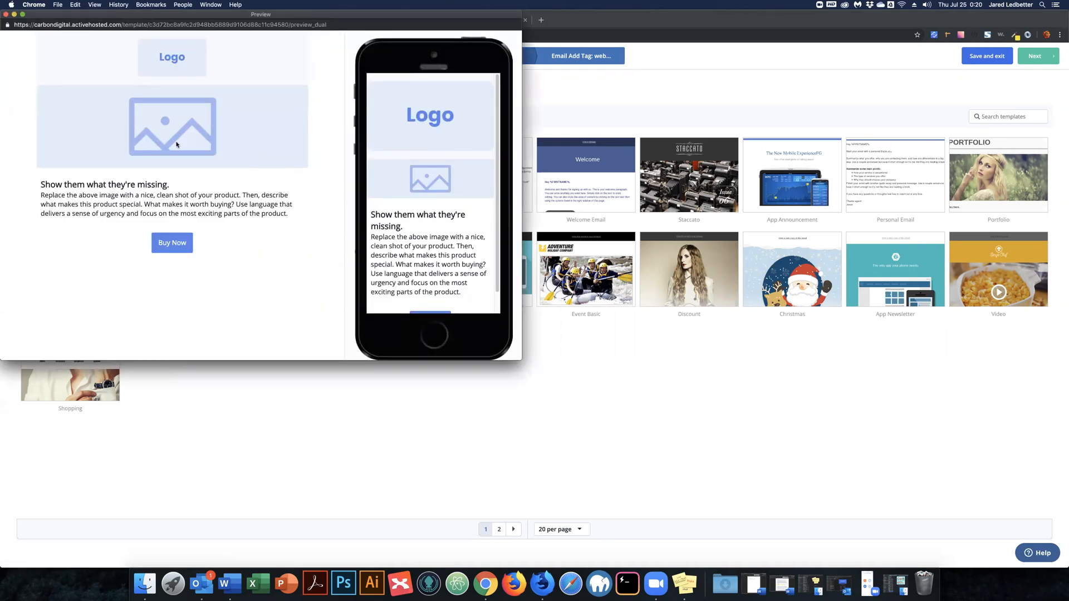
click(5, 15)
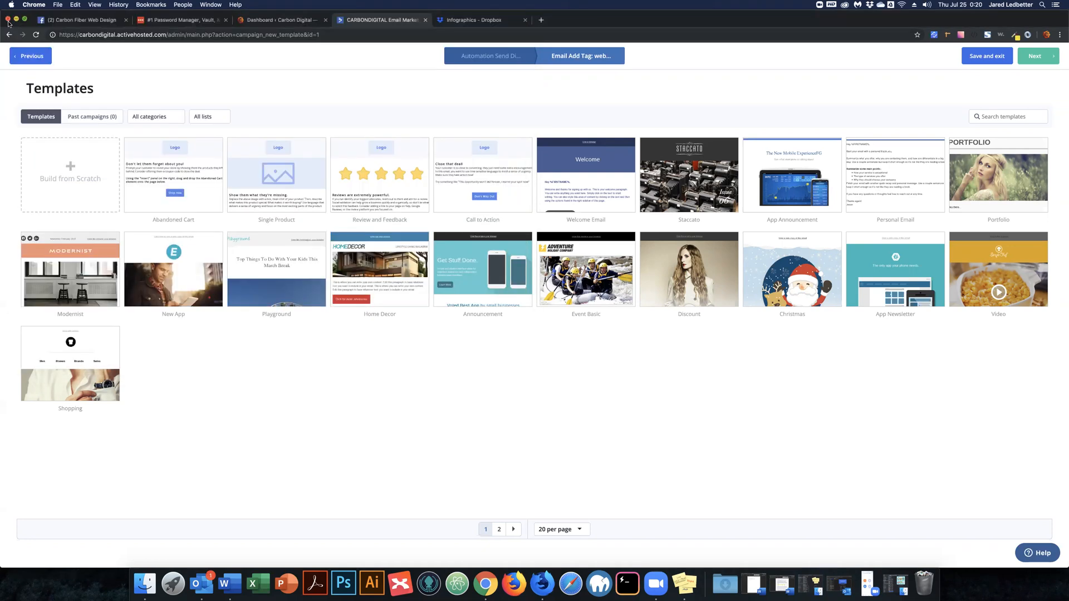
mouse_move(237, 155)
click(277, 159)
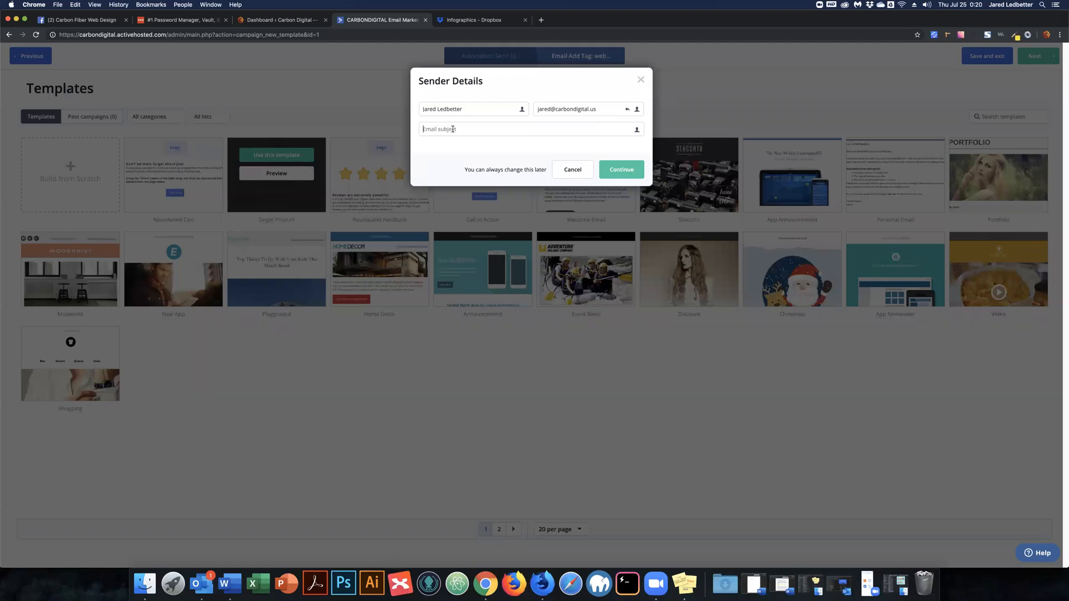
Enter the subject 'Your Digital Product' and continue to the email designer.
text(Your Digital Product)
click(626, 166)
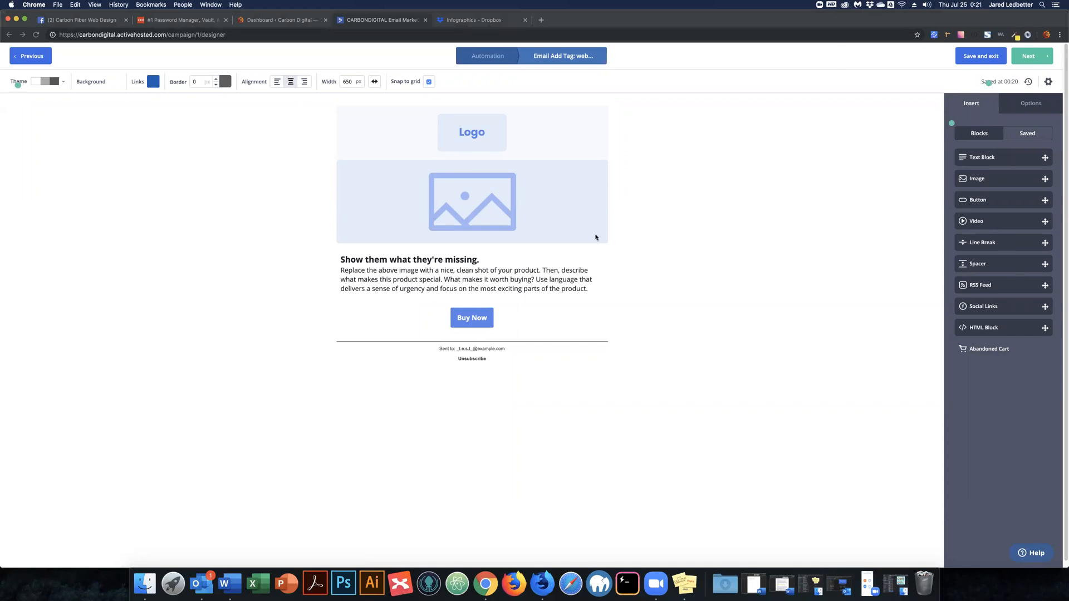
Delete the template's placeholder image block from the email.
mouse_move(580, 182)
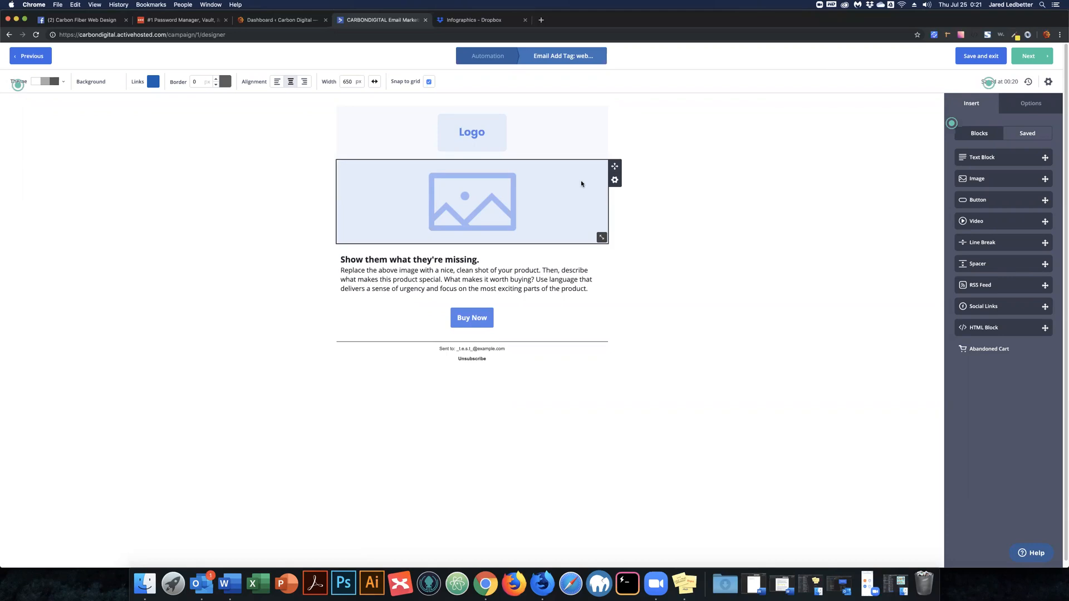
right_click(613, 181)
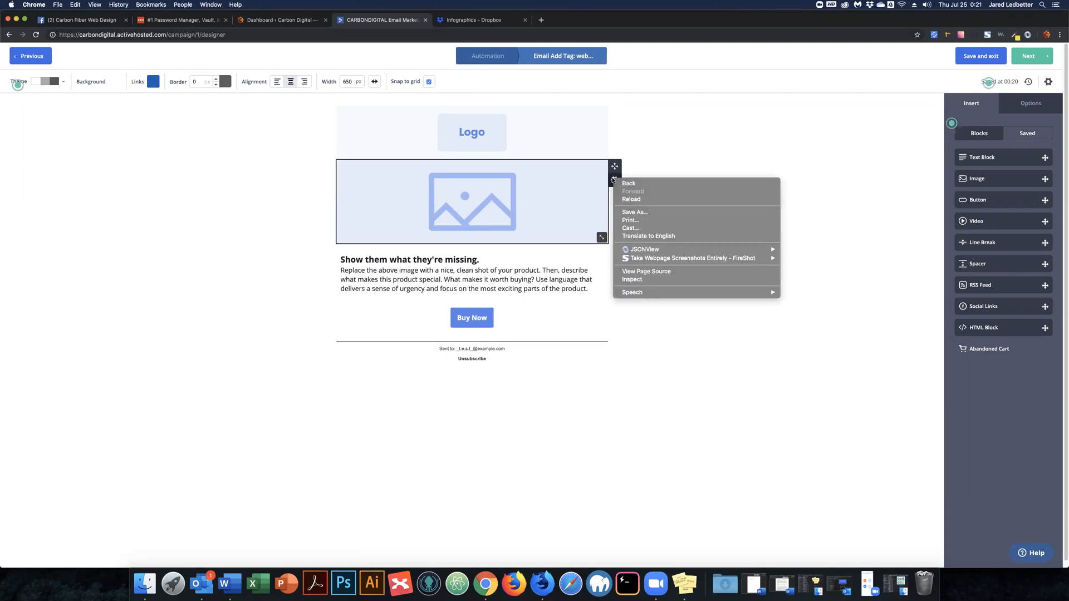
key(Escape)
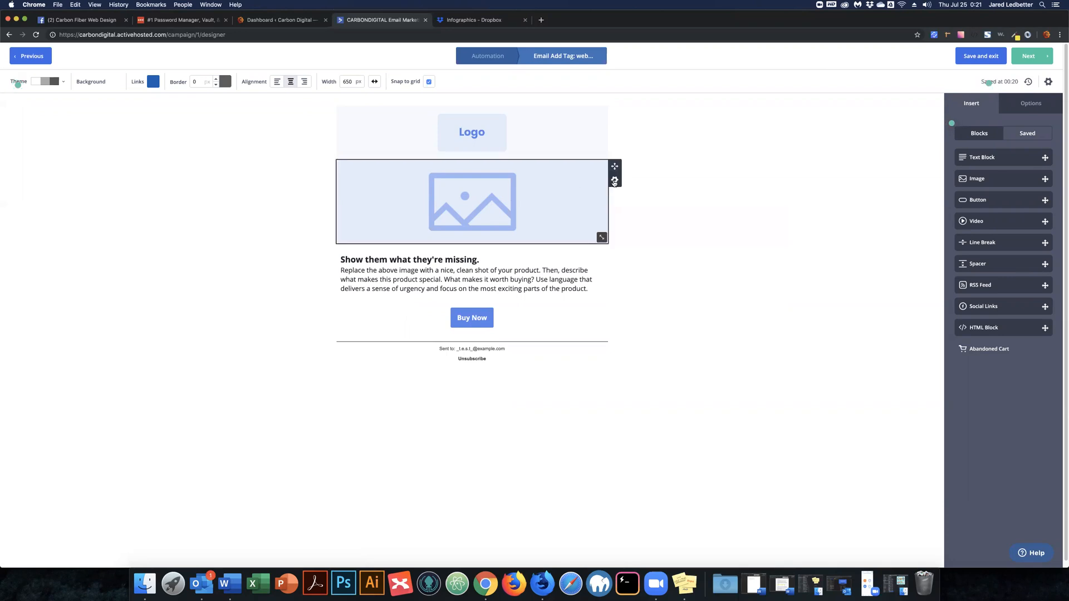
click(566, 249)
click(582, 245)
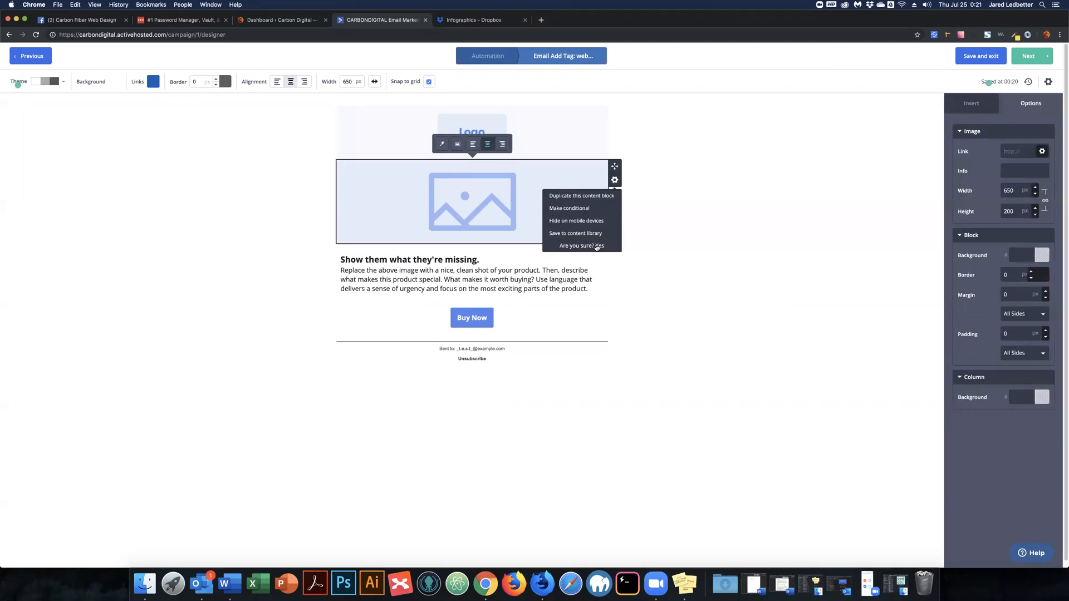
click(599, 246)
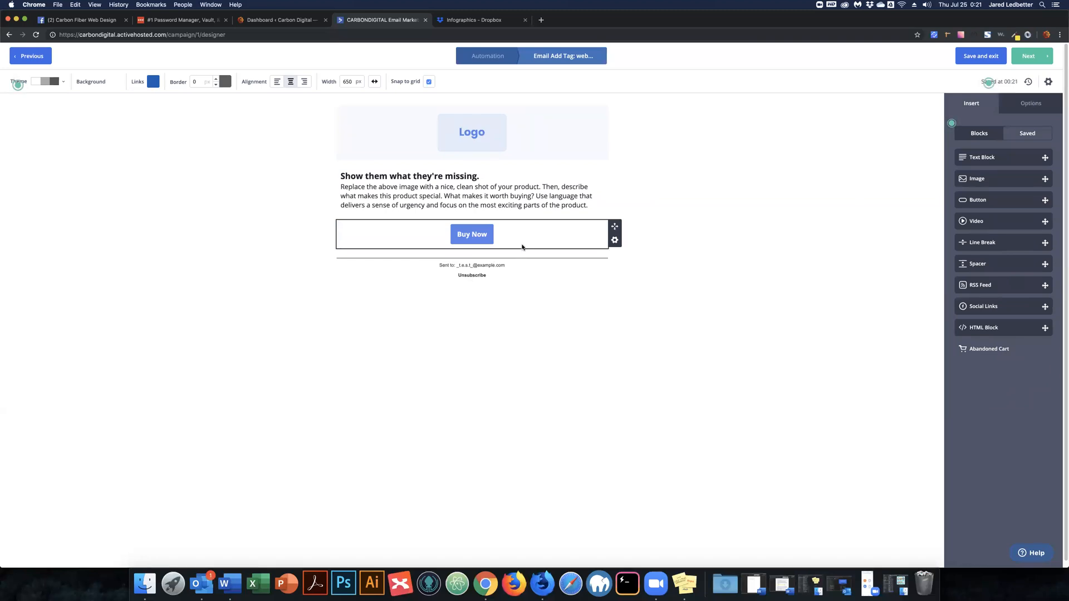
Replace the Logo placeholder with the uploaded Carbon Digital logo PNG (650 by 154 px).
click(468, 131)
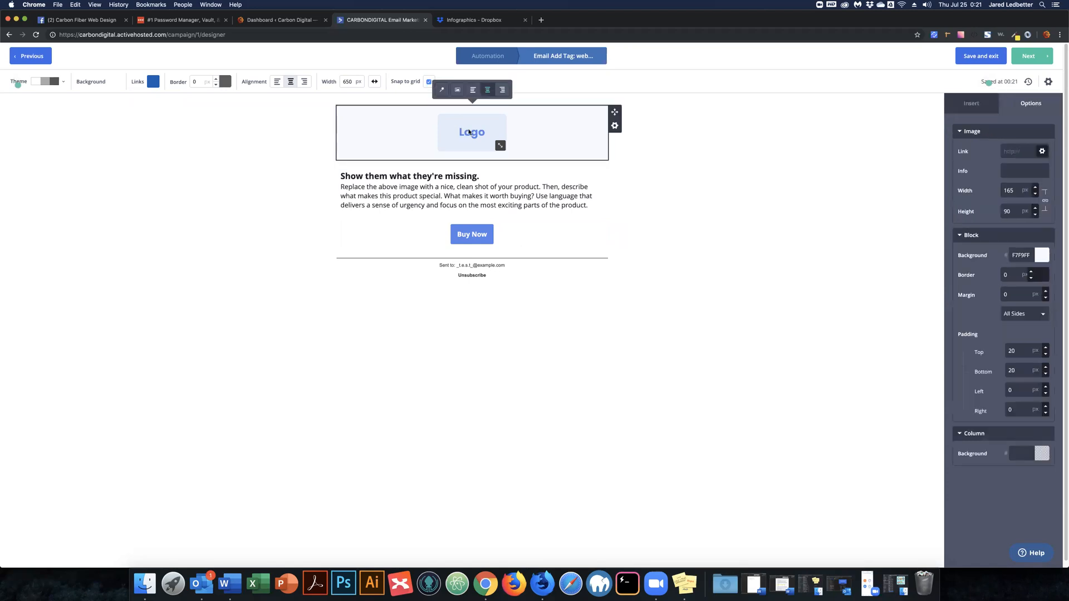
click(458, 91)
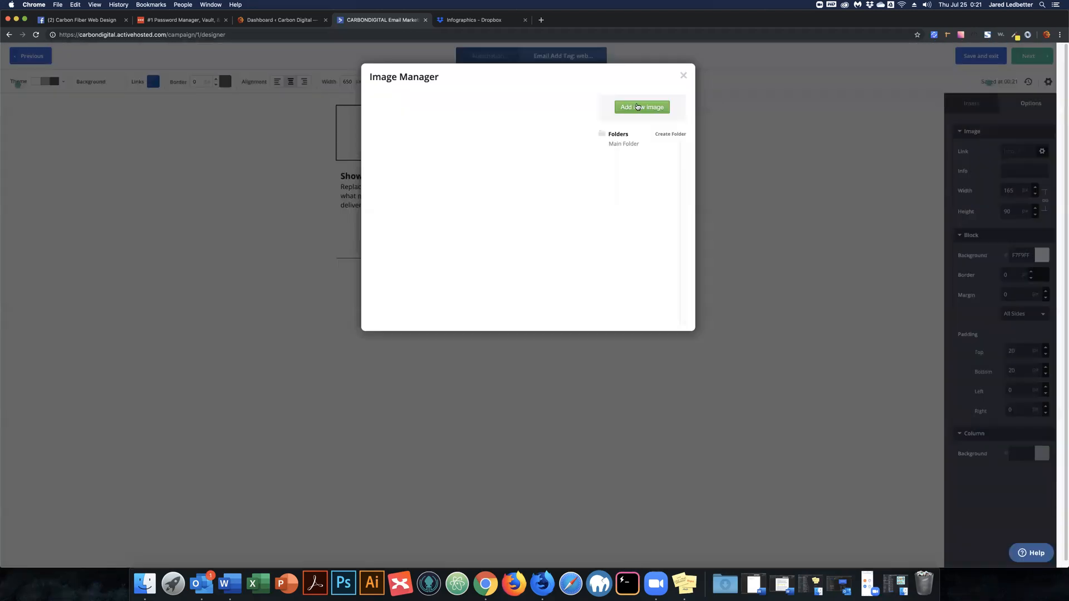
click(638, 107)
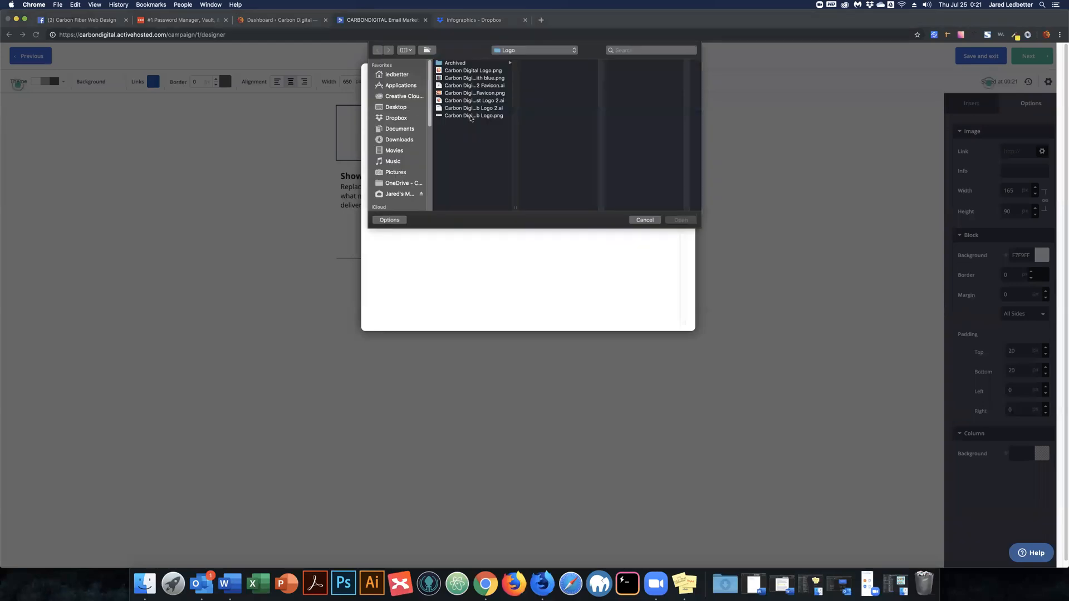
click(473, 116)
click(679, 220)
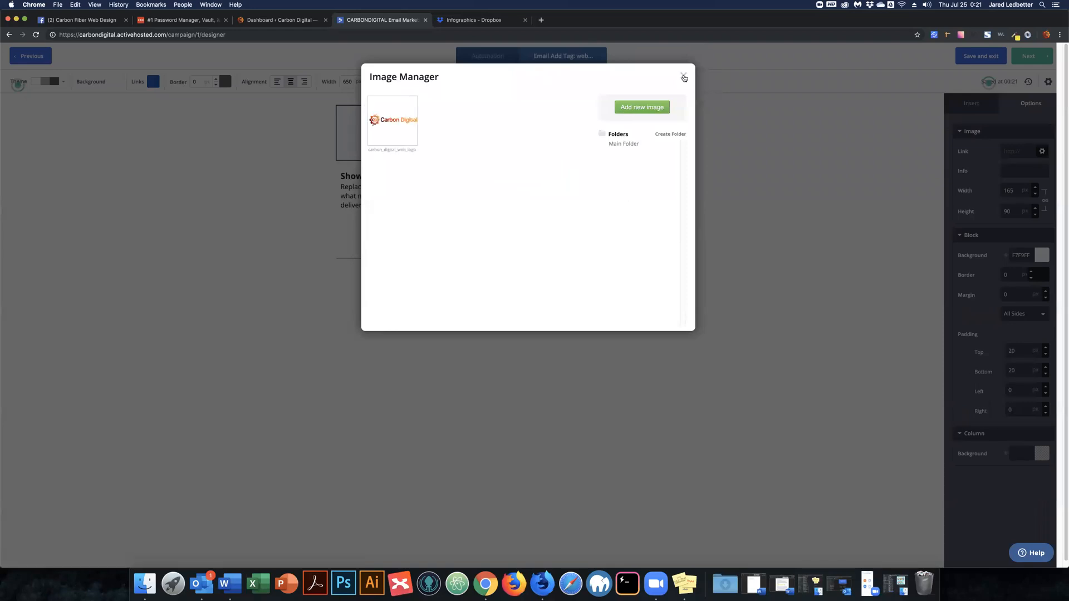
click(405, 125)
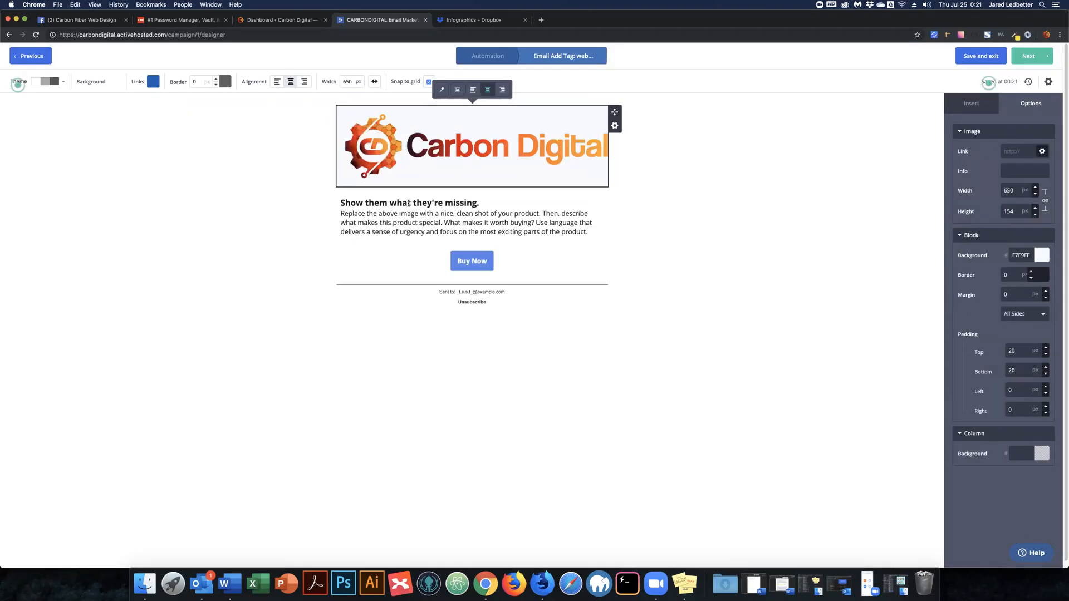
click(465, 203)
Change the heading to 'Web Design Process Infographic.' with blank lines below it.
triple_click(343, 203)
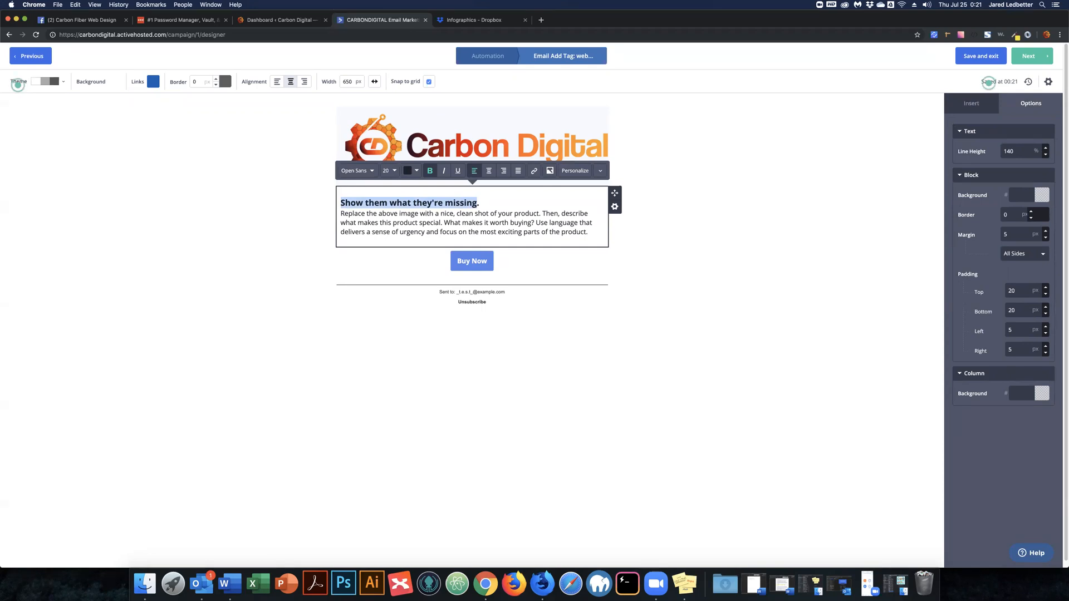
text(Web Design)
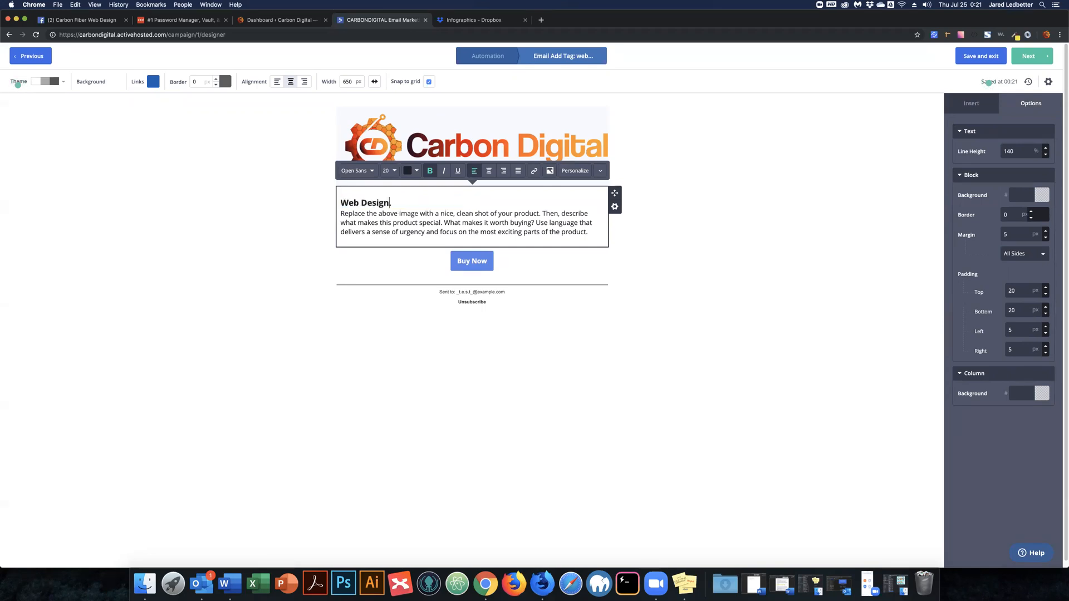
text( Process Infographic)
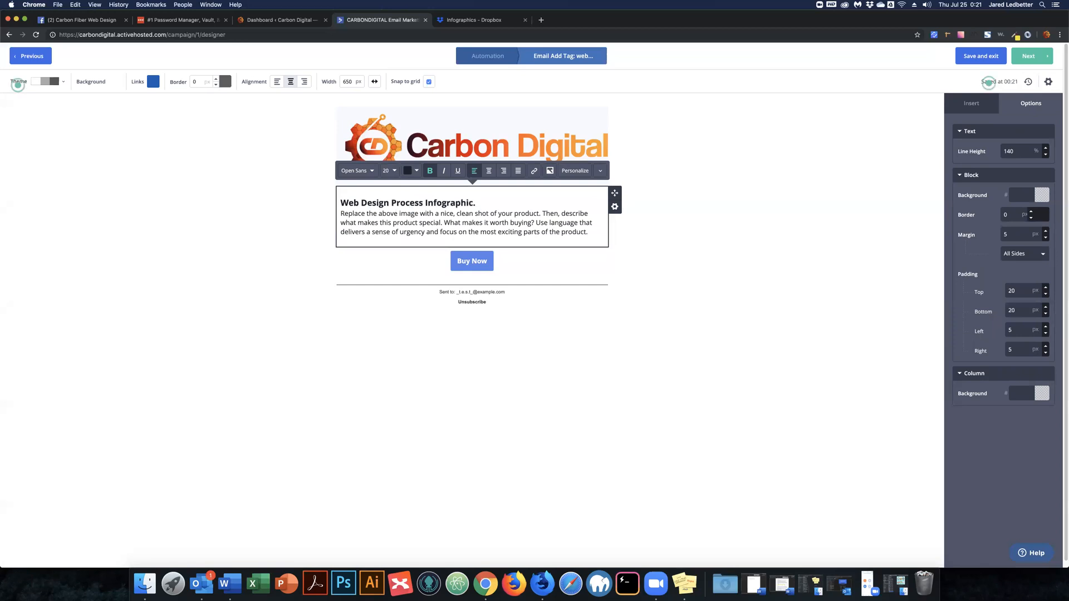
key(Right)
key(Right)
key(Return)
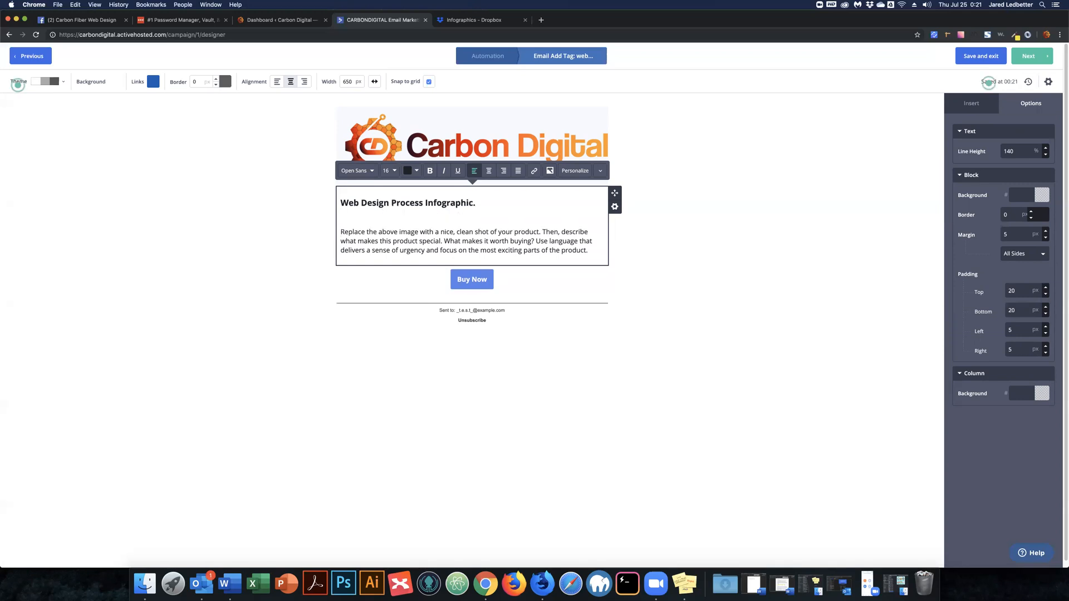
key(Return)
Write the intro paragraph thanking readers for requesting this digital resource and explaining its use.
text(Thank you)
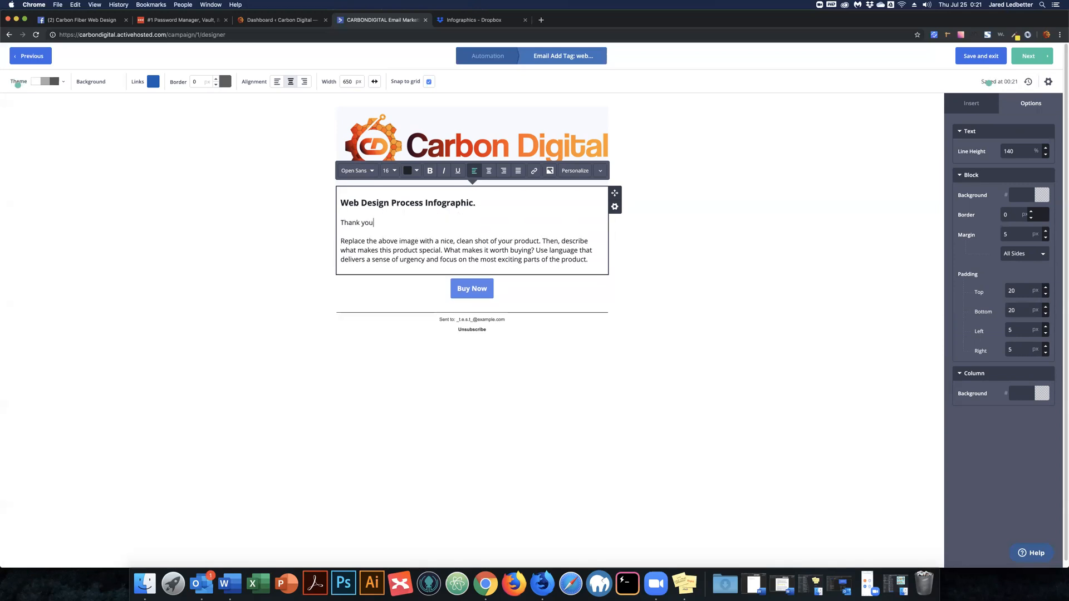
text( for requesting the)
key(BackSpace)
key(BackSpace)
text(is)
text( di)
text(gital proce)
key(BackSpace)
key(BackSpace)
key(BackSpace)
key(BackSpace)
key(BackSpace)
text(resource. This is a )
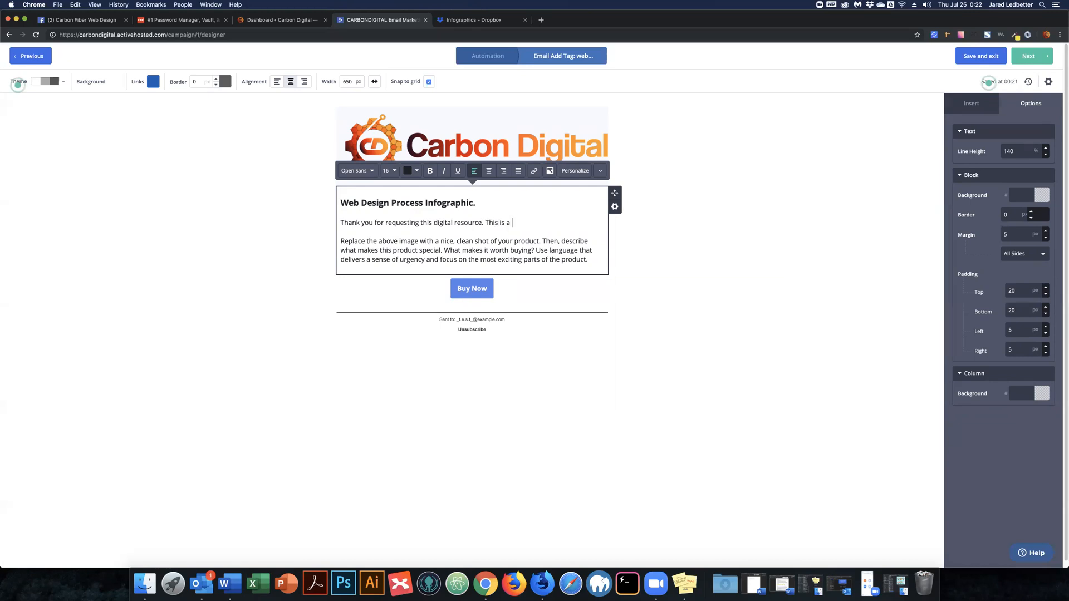
text(basic version of how the web design proc)
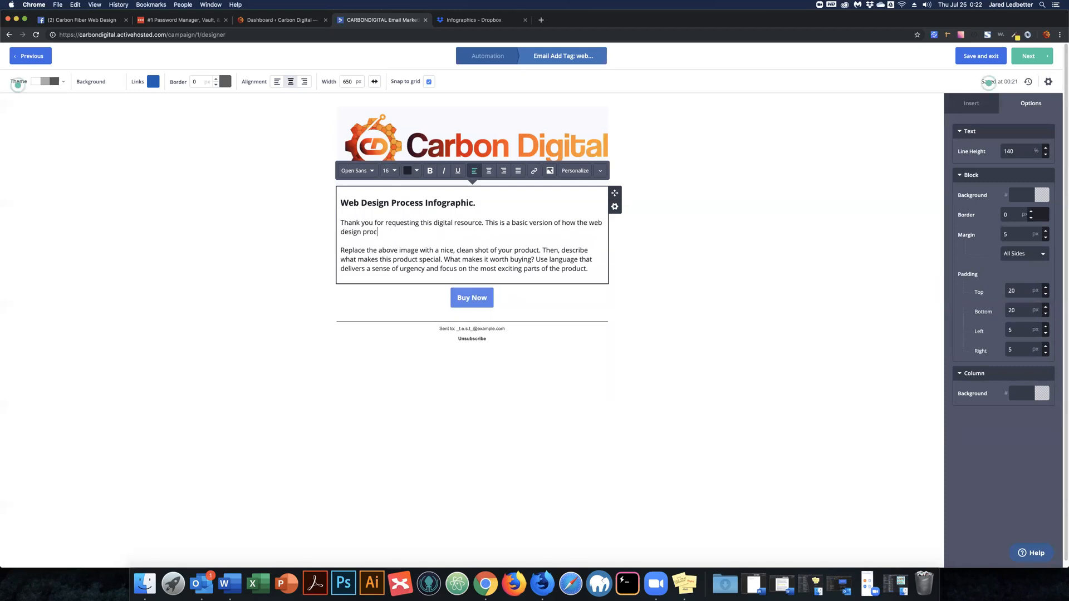
text(ess works when)
text(building a brand new website.)
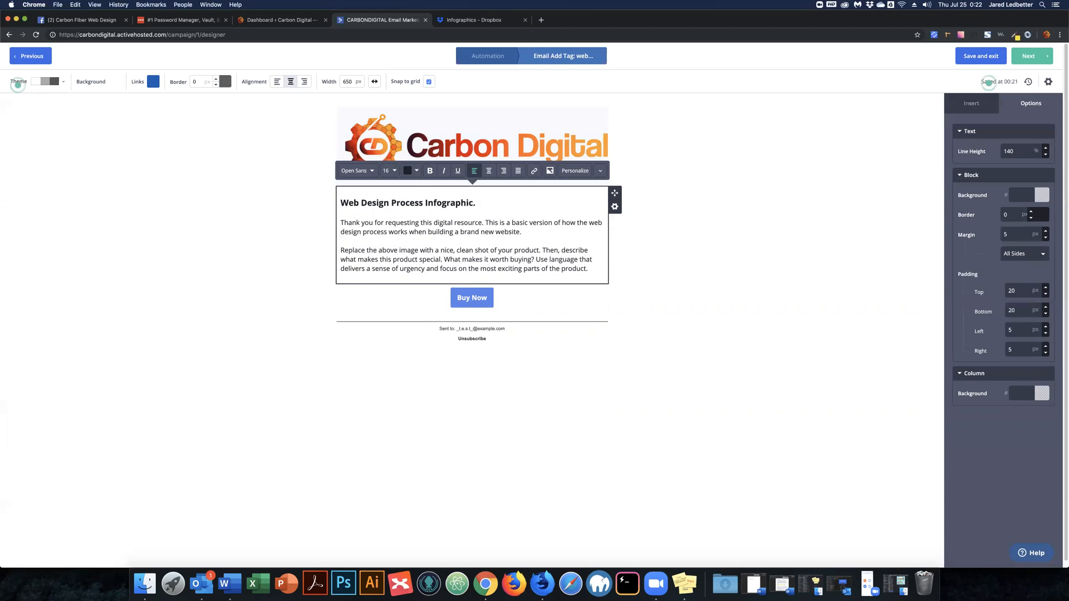
text( This can be utilized internalyl)
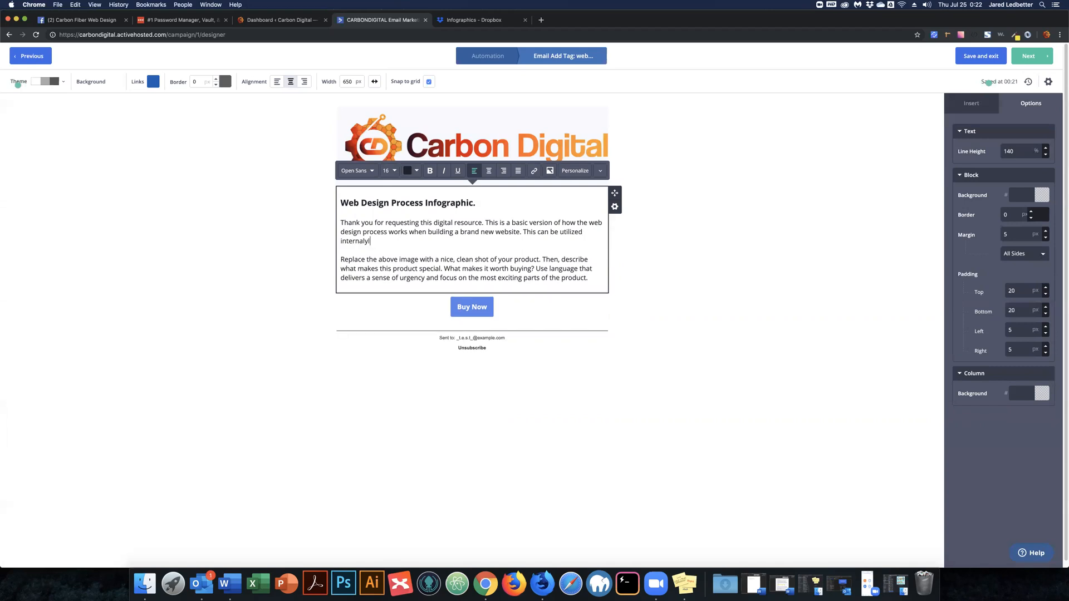
key(BackSpace)
key(BackSpace)
text(ly)
key(BackSpace)
text(, or on display for clients to understand )
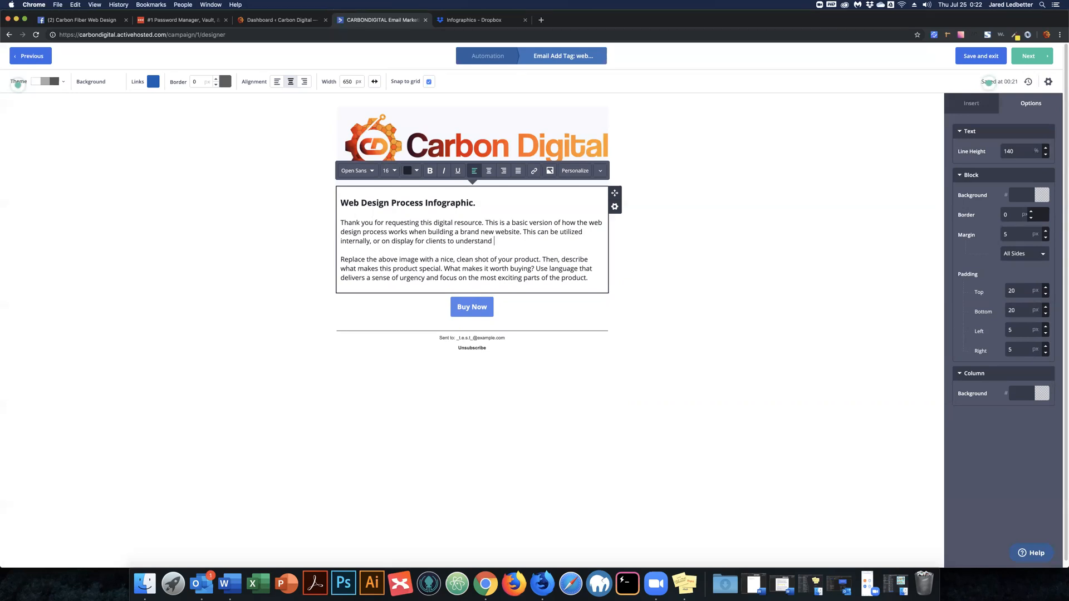
text(what really god)
key(BackSpace)
text(es on with your process.)
Select the template's placeholder paragraph below the new intro.
key(Down)
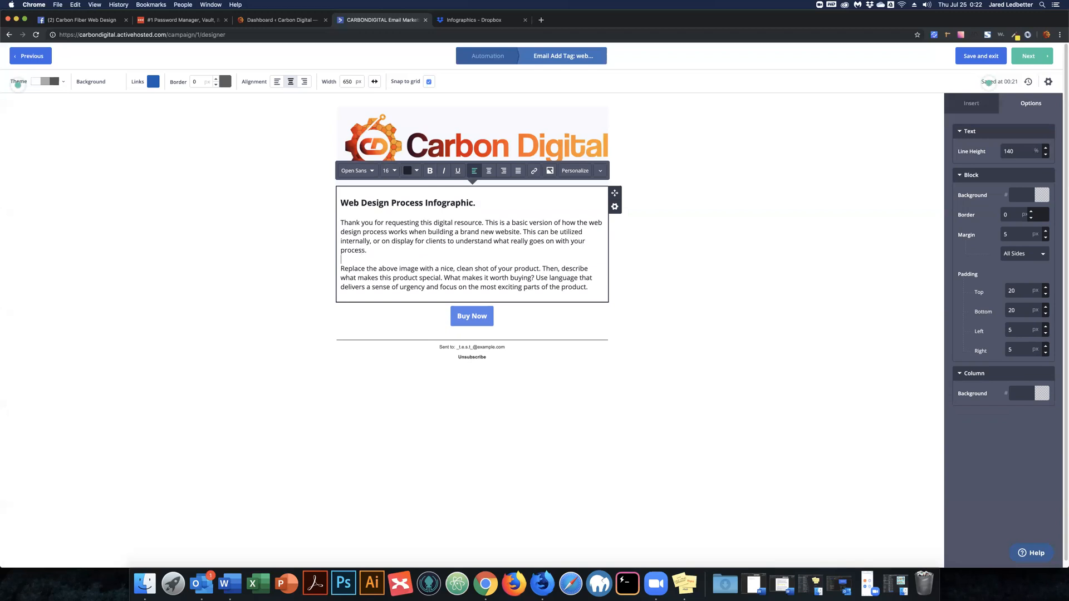
key(Down)
key(shift+super+Down)
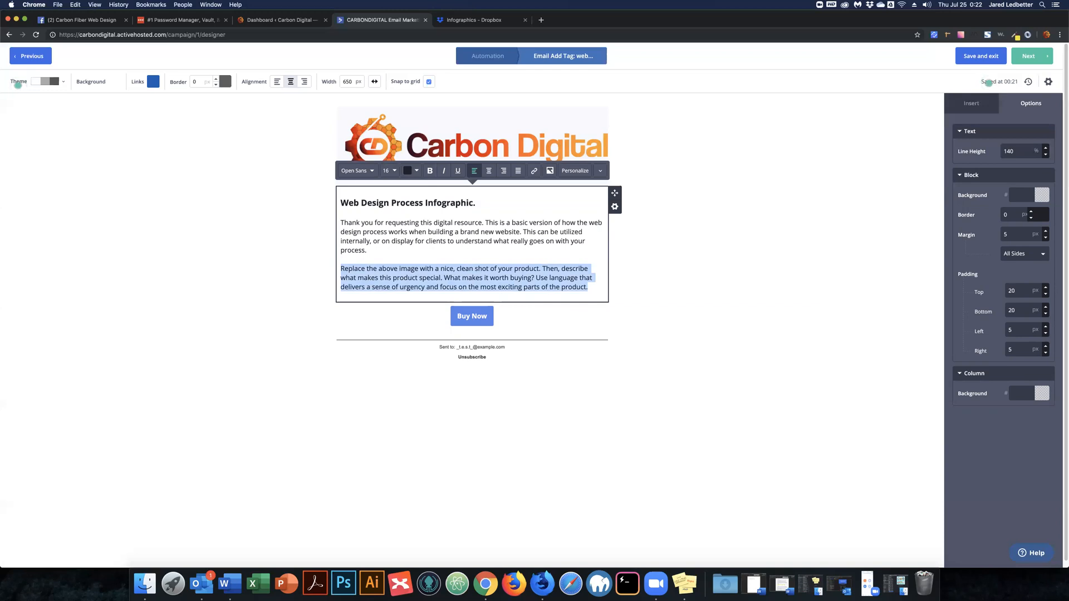
Write the paragraph about receiving the PNG file and the source AI file, inviting questions.
text(You wil)
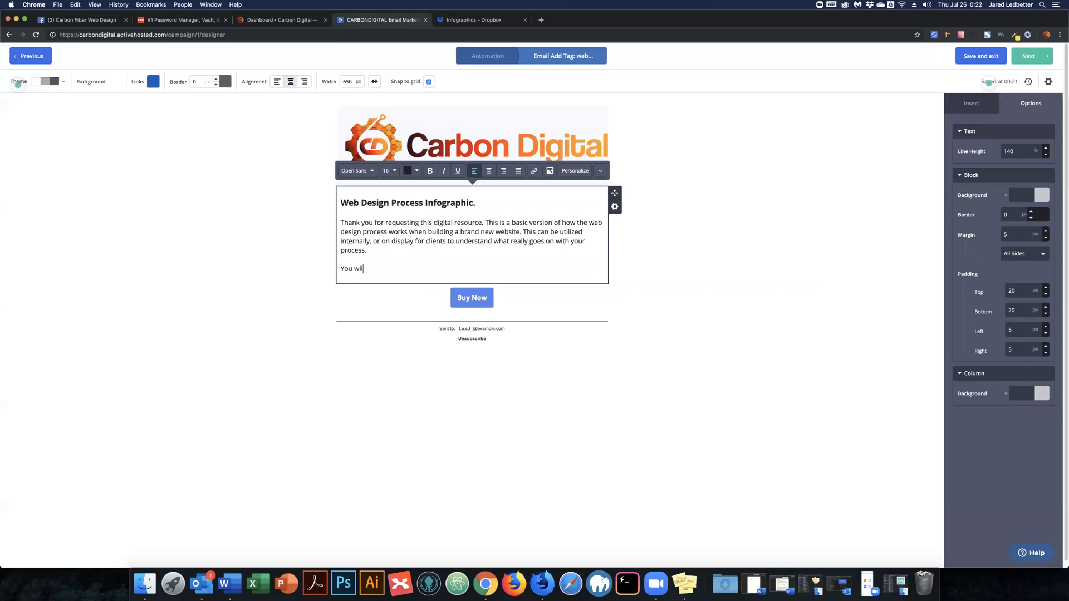
text(l be receiving)
key(BackSpace)
key(BackSpace)
key(BackSpace)
key(BackSpace)
key(BackSpace)
text(iving)
text(PNG file, but also the source)
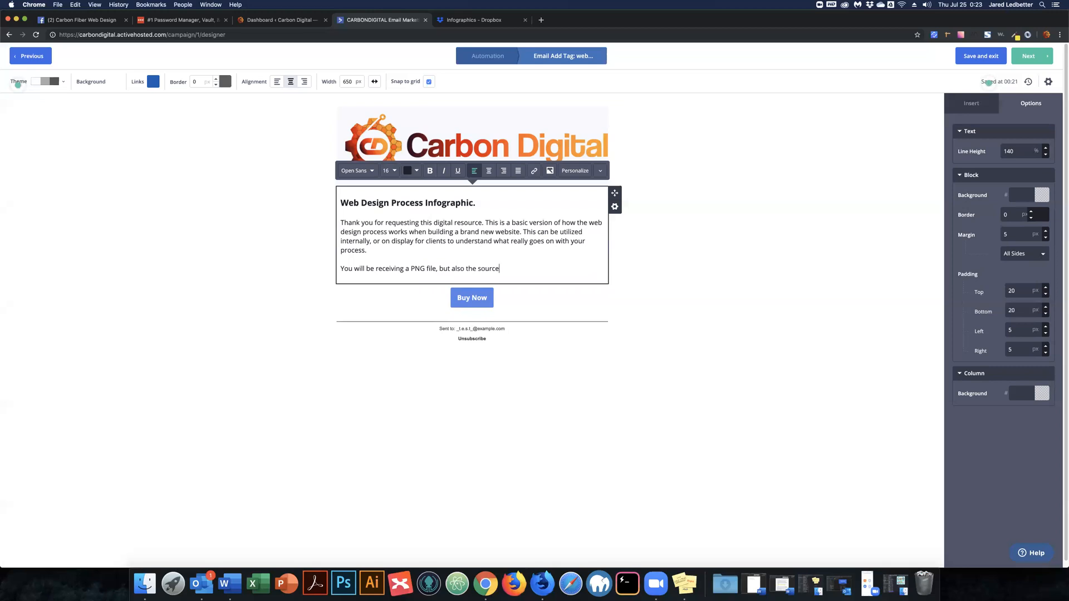
text( AI file.)
key(BackSpace)
key(BackSpace)
text(so that you can modify this)
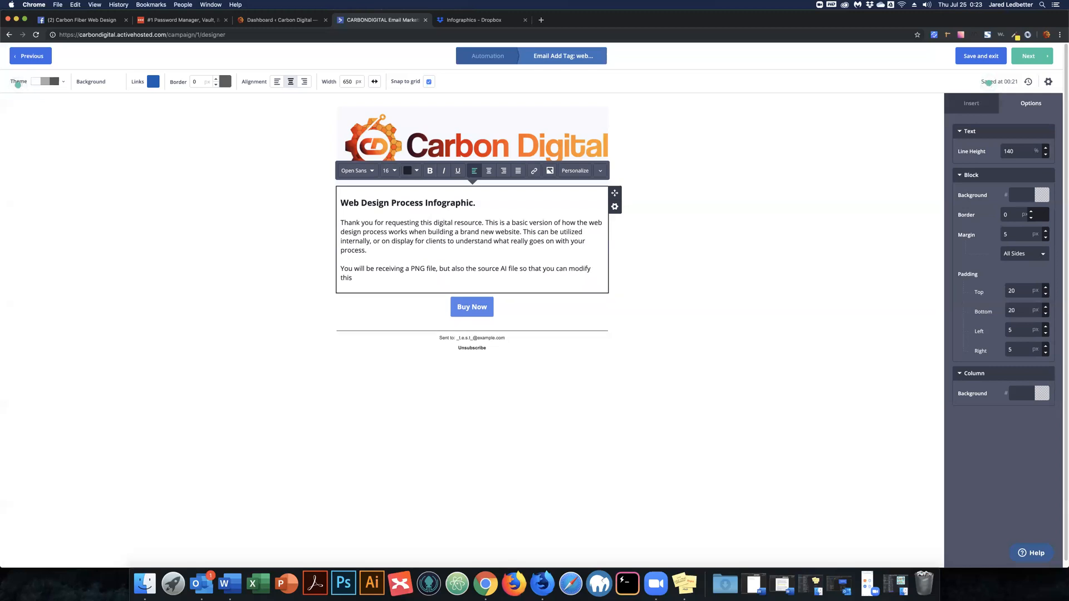
text( to fi)
text(t yo)
text(ur nee)
text(ds. )
text(If y)
text(ou ahve)
key(BackSpace)
key(BackSpace)
key(BackSpace)
key(BackSpace)
key(BackSpace)
text(have any questions re)
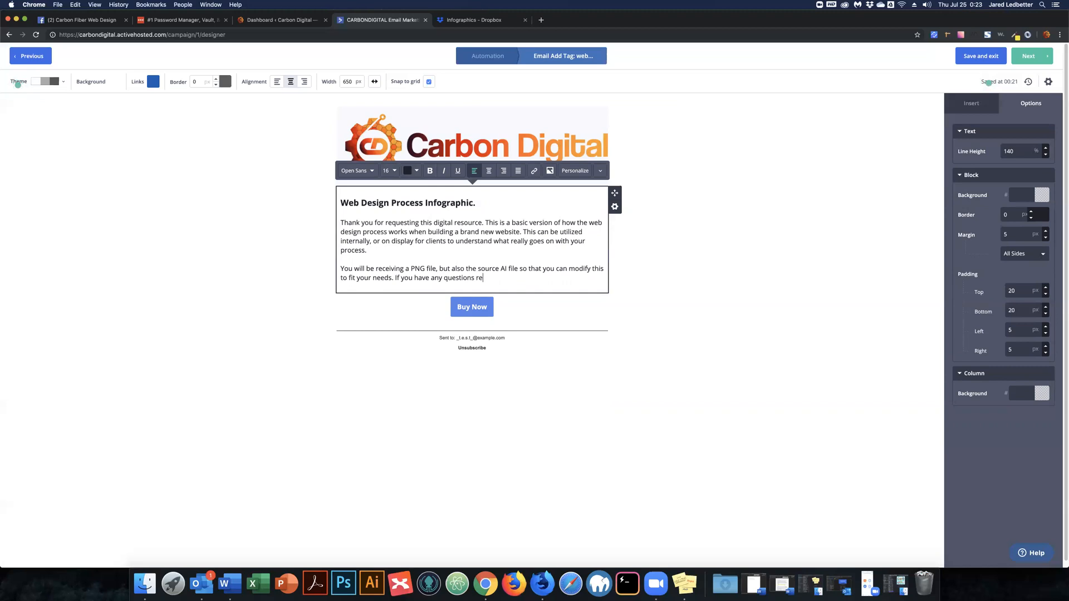
text(garding this, please don't hesitate to rea)
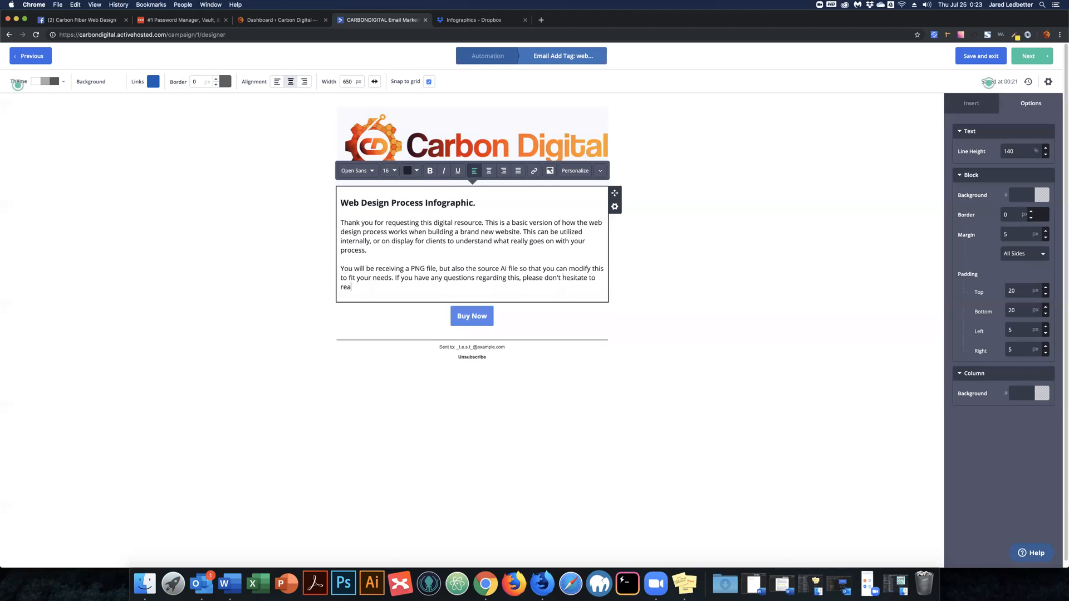
text(ch out!)
Add the closing line 'Thank you! And welcome to the Carbon Digital family.'.
key(Return)
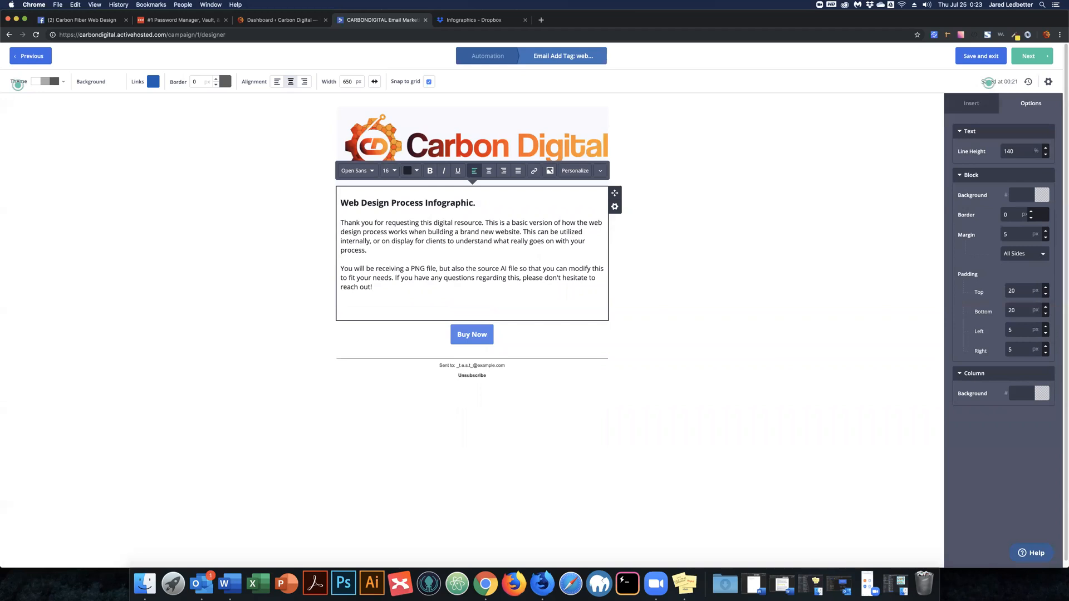
text(Than k)
key(BackSpace)
key(BackSpace)
text(k you! And welcome to the Carbon )
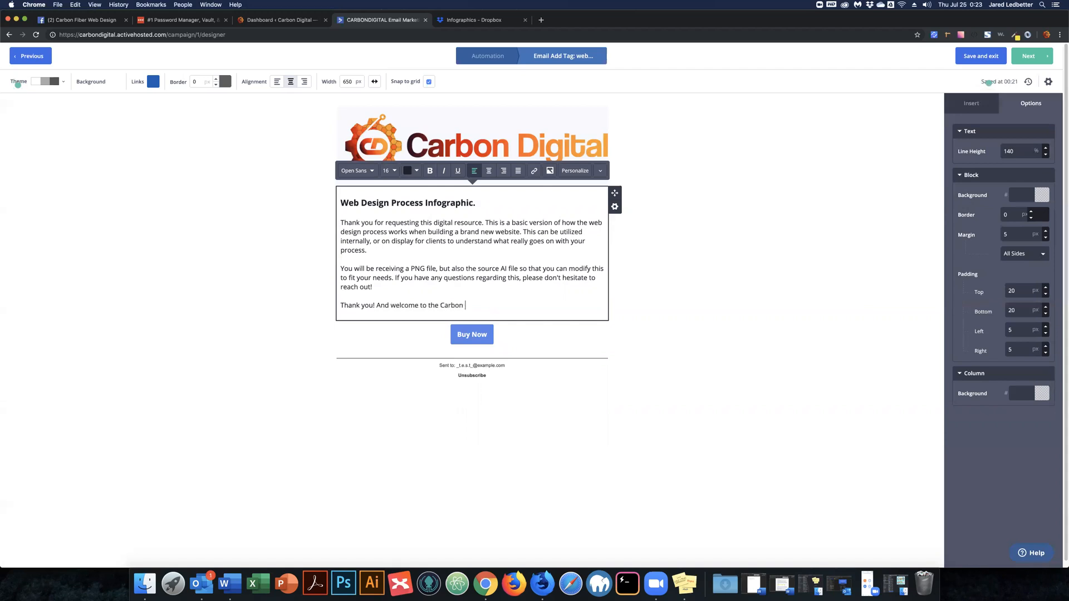
text(D)
text(igital /)
text( C)
text(arbon Di)
key(BackSpace)
key(BackSpace)
text(Fiber family.)
key(BackSpace)
key(BackSpace)
key(BackSpace)
key(BackSpace)
key(BackSpace)
key(BackSpace)
key(alt+BackSpace)
key(alt+BackSpace)
key(alt+BackSpace)
key(BackSpace)
key(BackSpace)
text(family.)
Change the Buy Now button's label to 'View Files'.
click(484, 335)
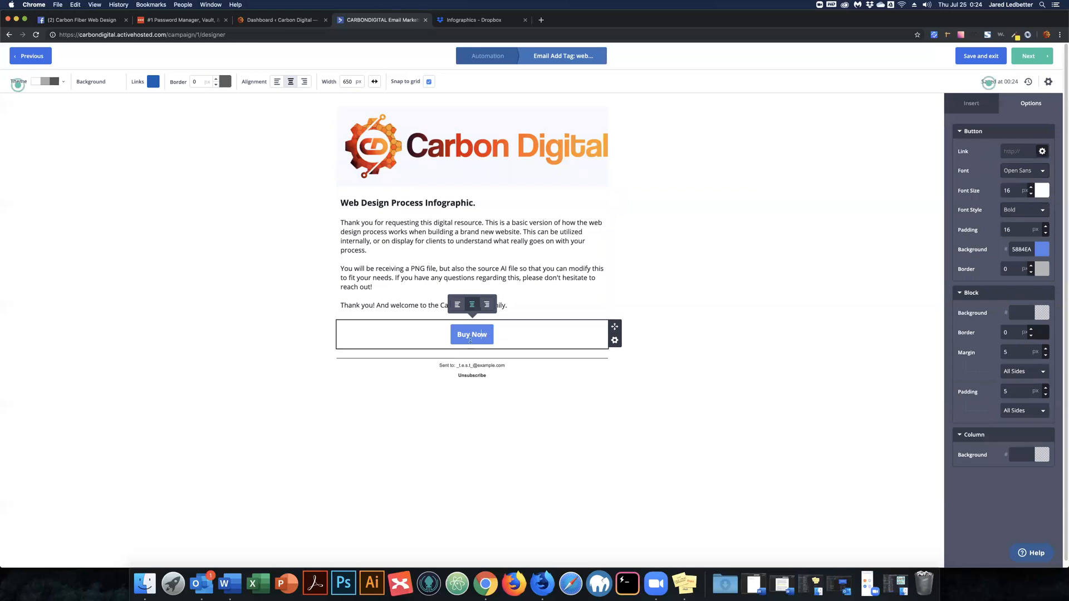
key(BackSpace)
key(super+a)
key(BackSpace)
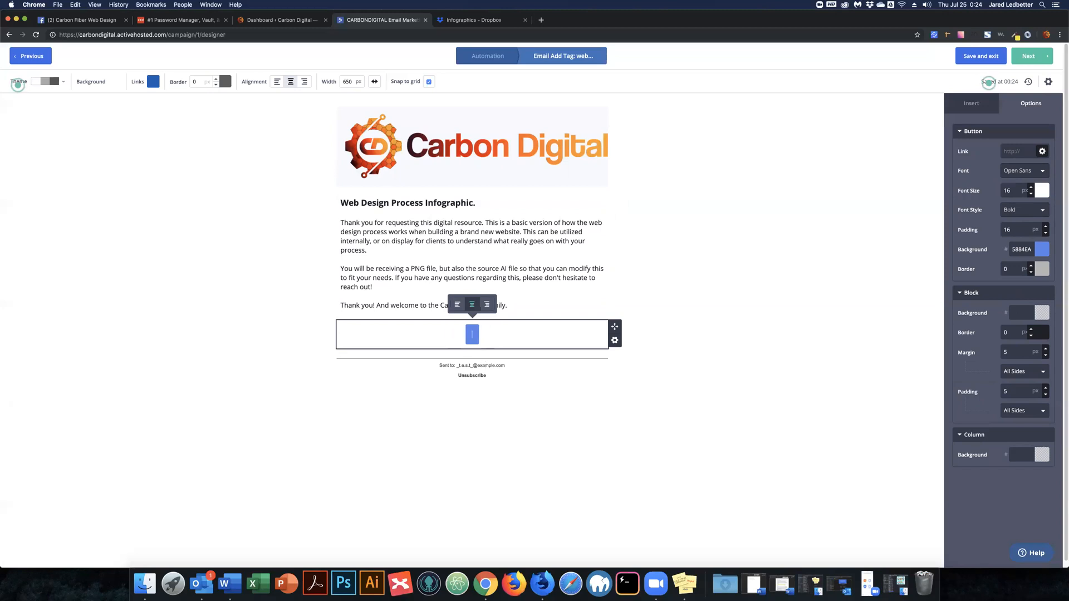
text(View Files)
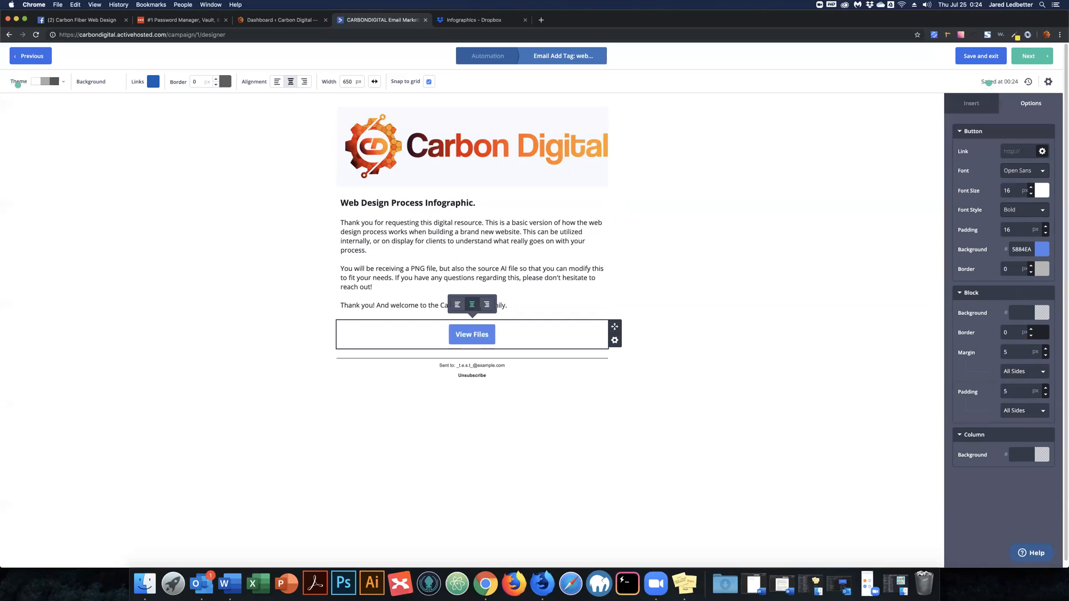
Set the button's background colour to red DB1111.
click(1040, 253)
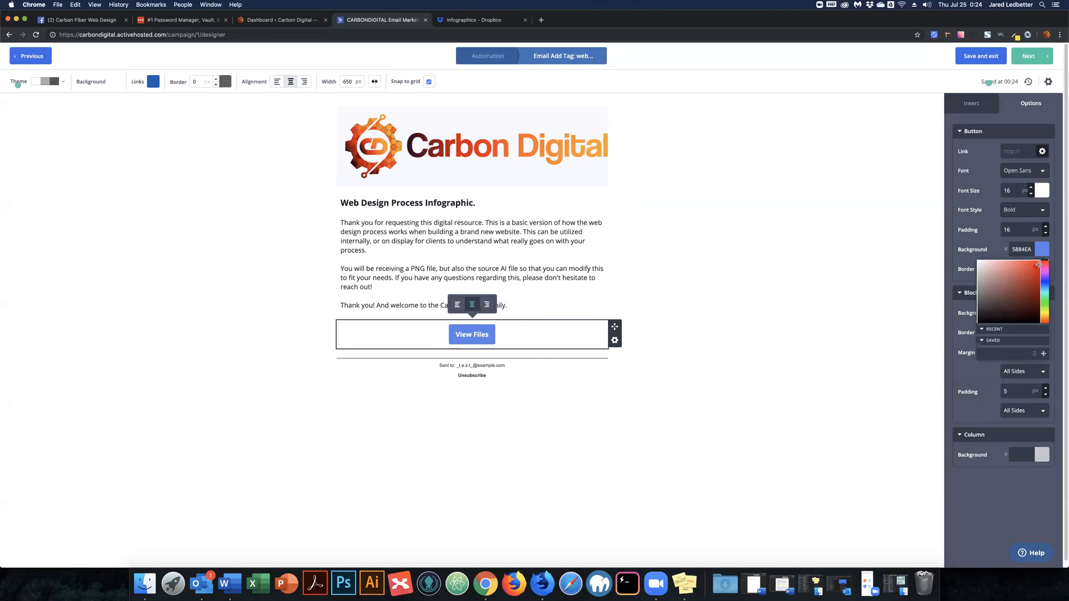
click(1038, 265)
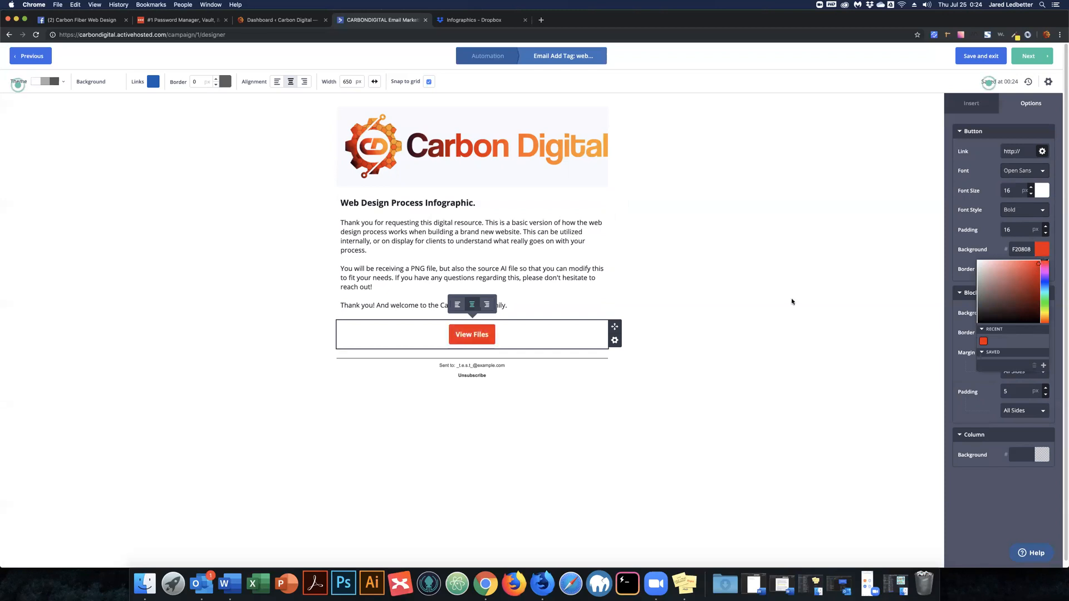
click(1036, 271)
click(861, 280)
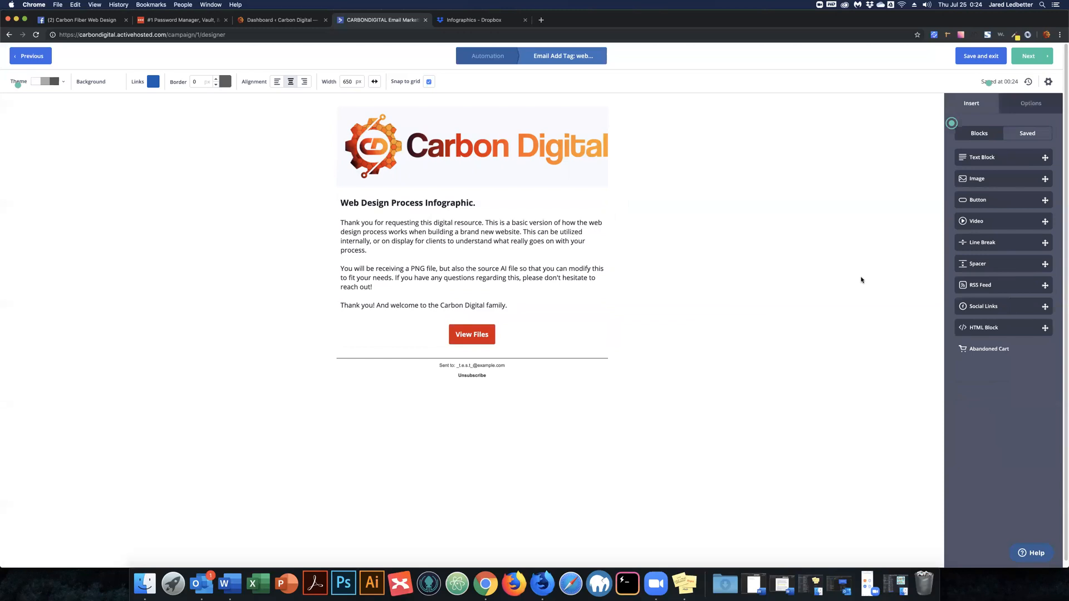
click(476, 328)
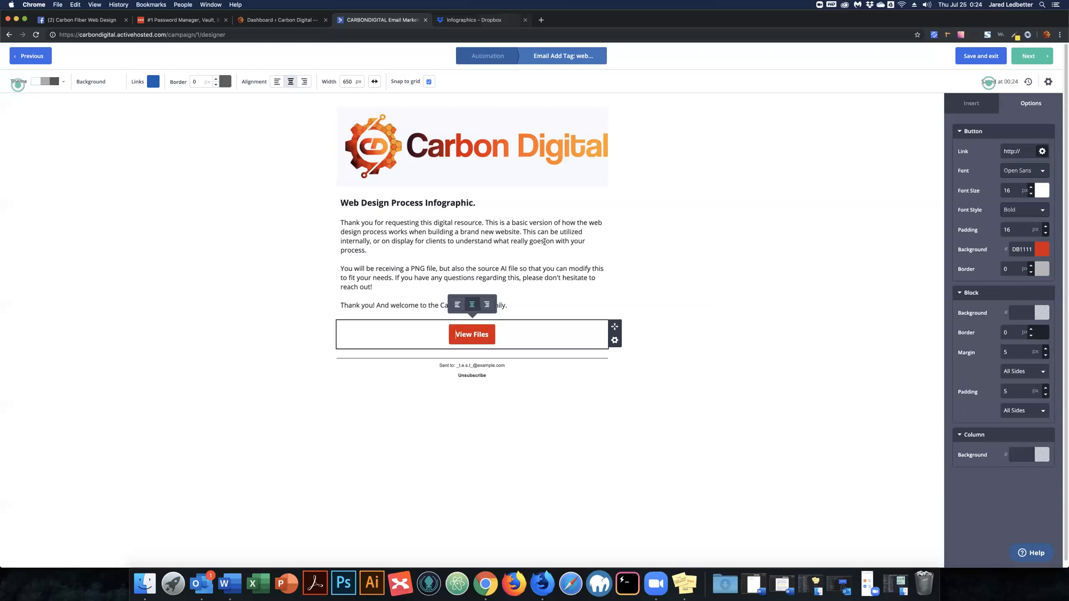
Check the Dropbox share link saved in Stickies, then return to the Infographics Dropbox folder.
click(687, 586)
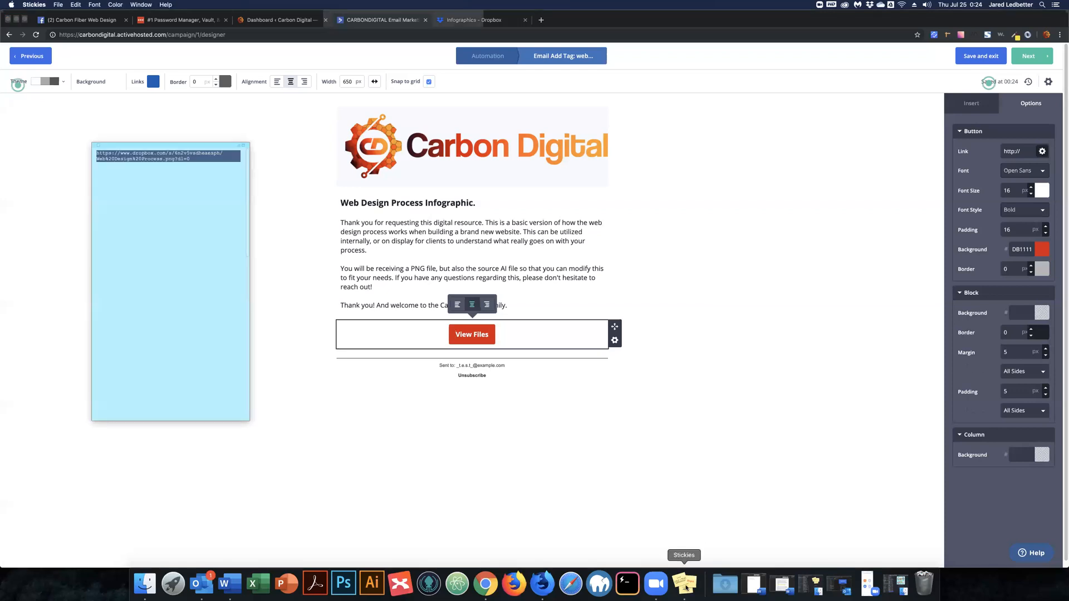
click(167, 202)
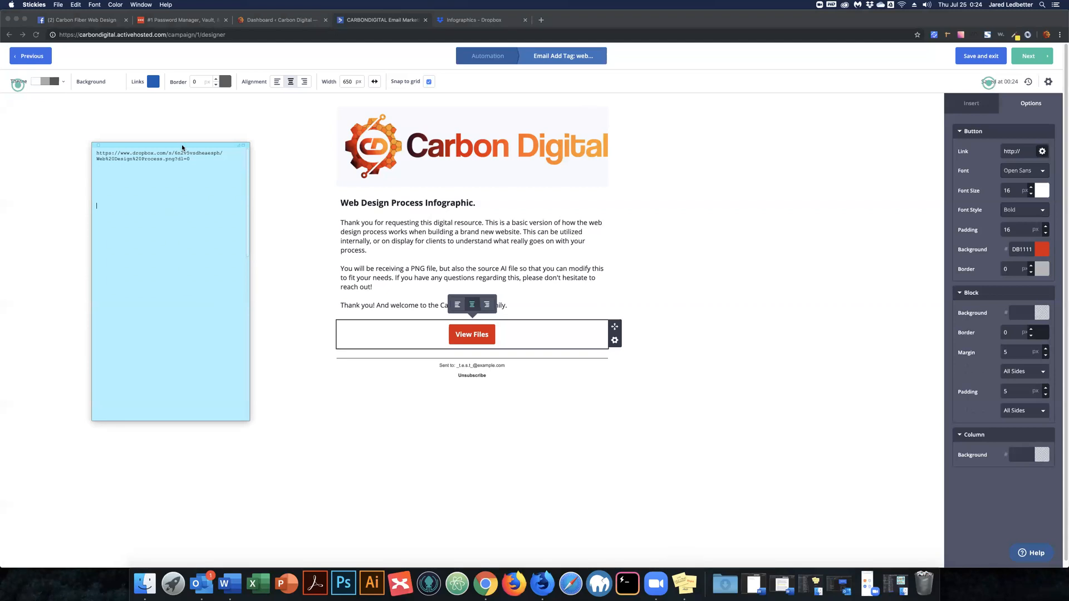
click(488, 20)
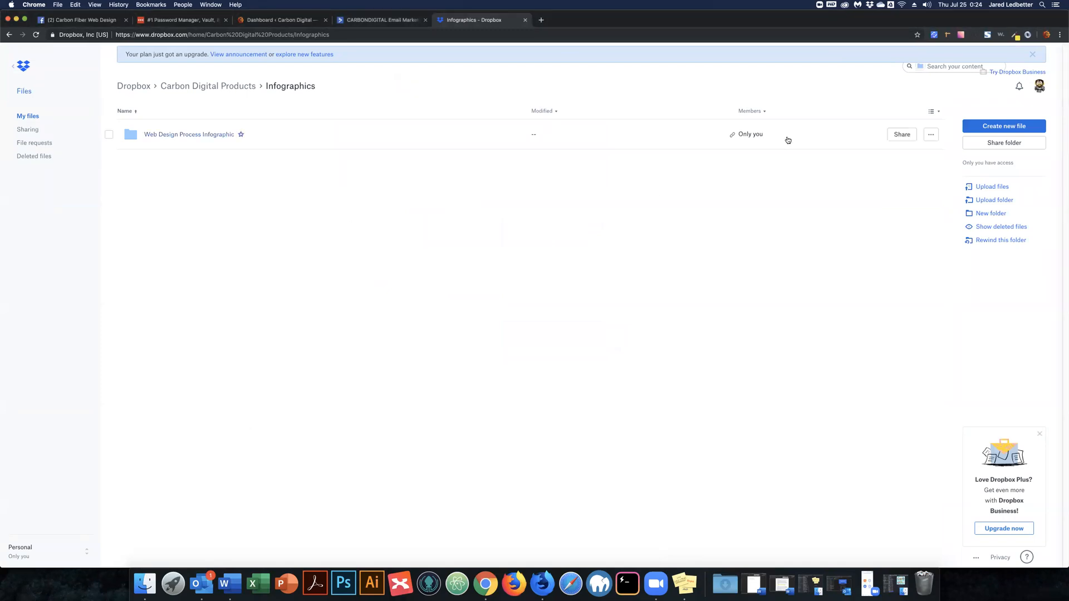
Copy a view-only share link for the Web Design Process Infographic folder and return to ActiveCampaign.
click(900, 136)
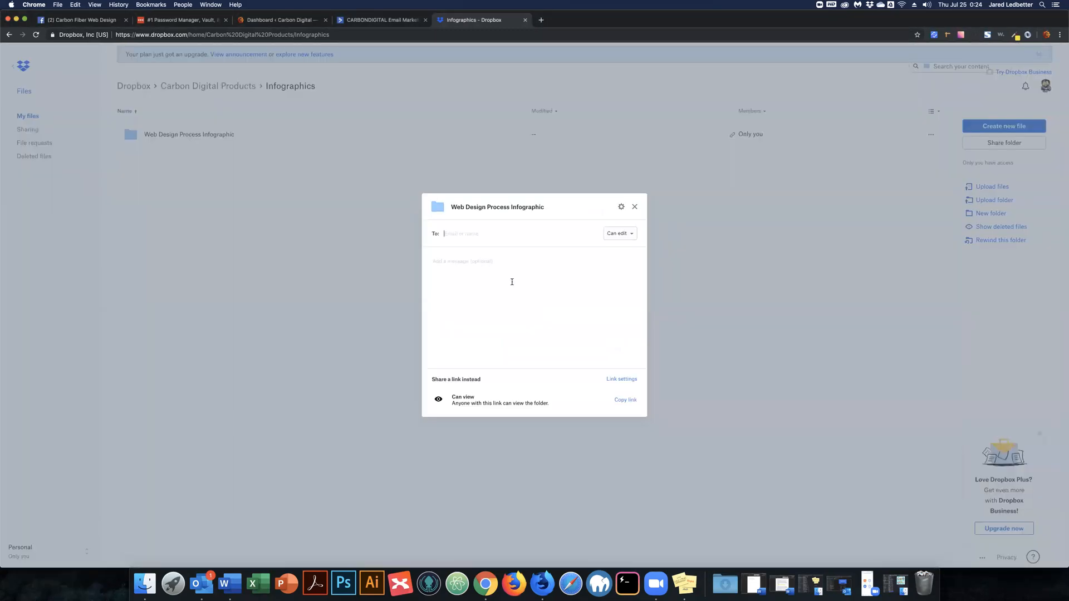
drag(470, 397, 506, 411)
click(625, 399)
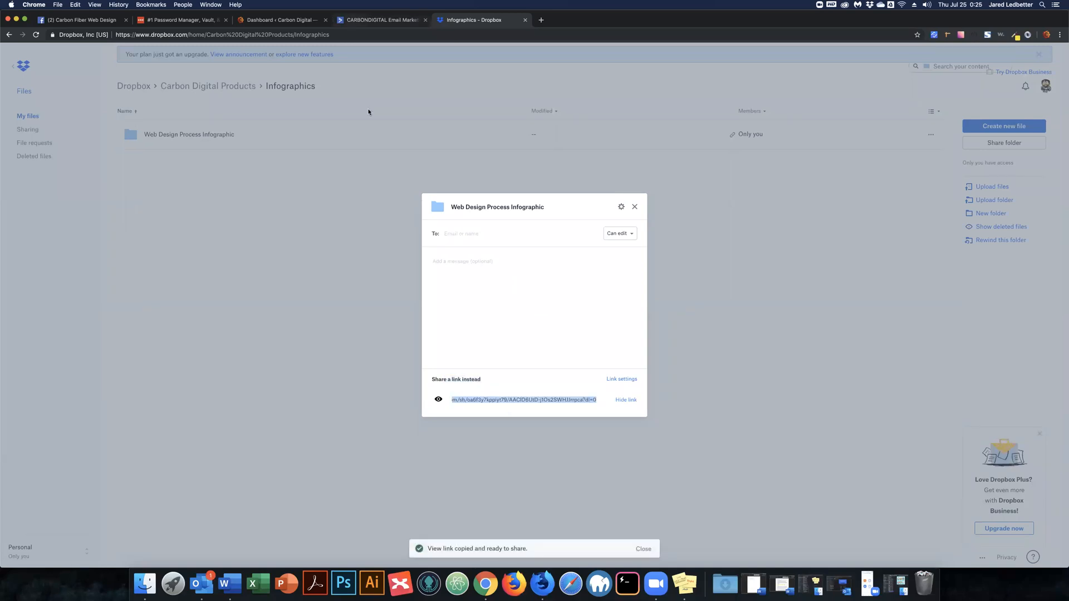
key(super+alt+Left)
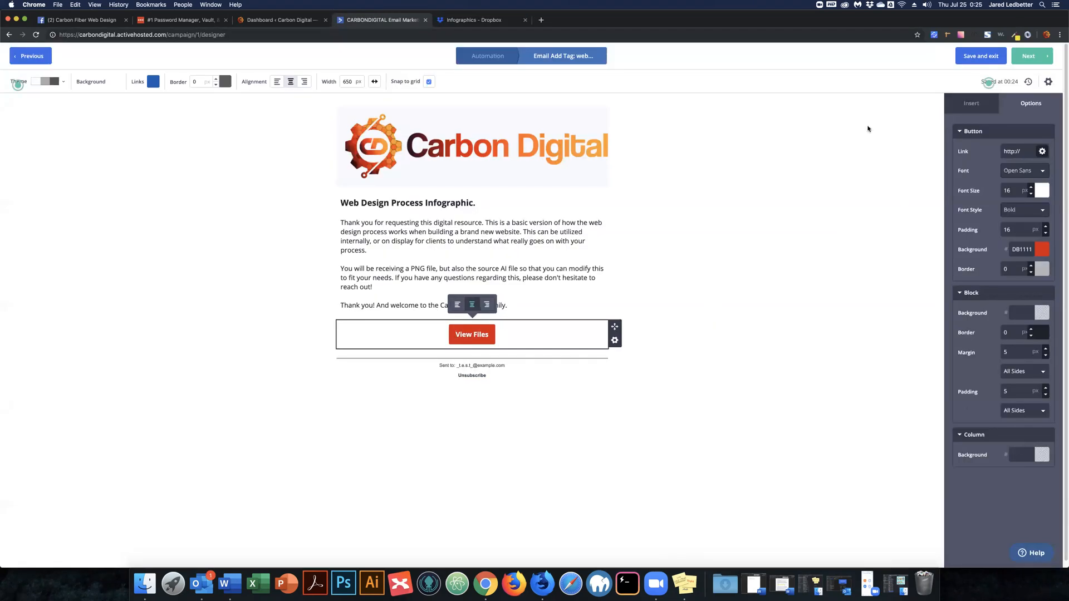
Set the View Files button's link to the copied Dropbox folder URL.
click(1028, 151)
key(super+a)
key(super+v)
click(1043, 151)
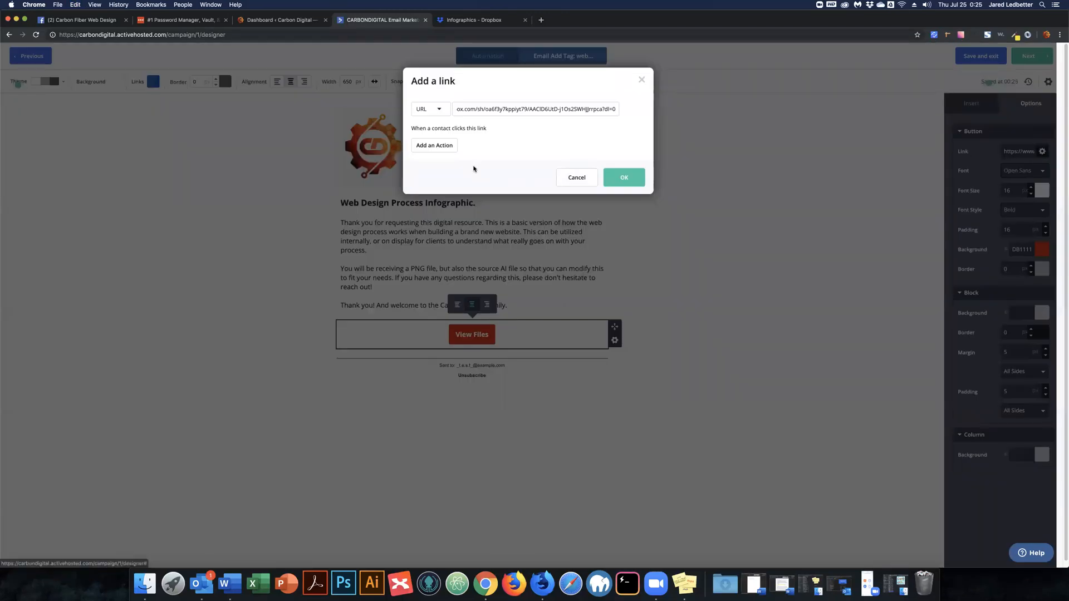
Make clicking the button add the tag 'web_design_process_ingographic_diewed' to the contact.
click(440, 148)
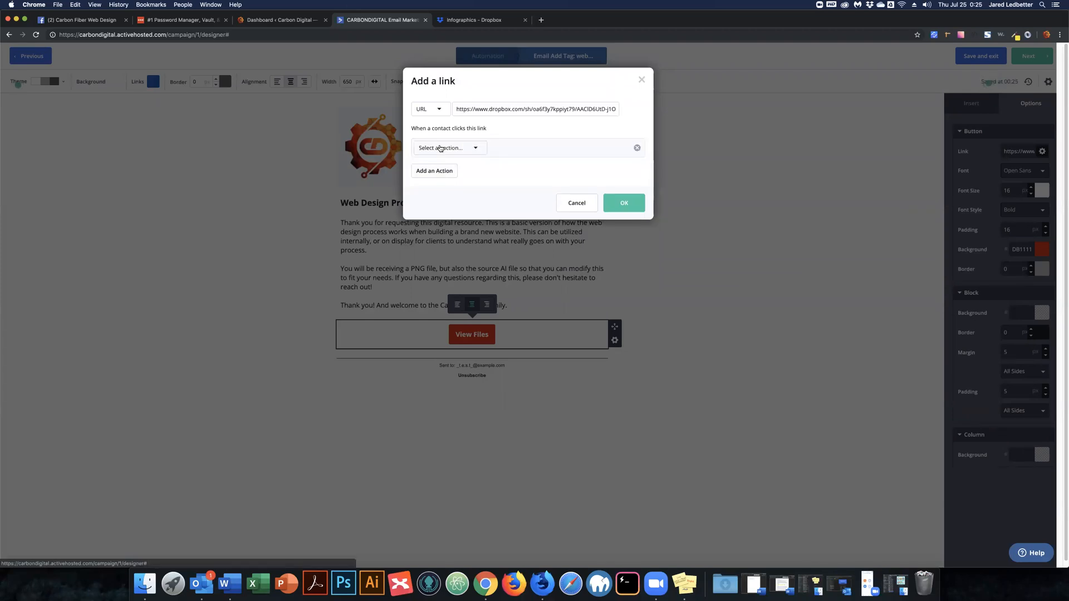
click(469, 147)
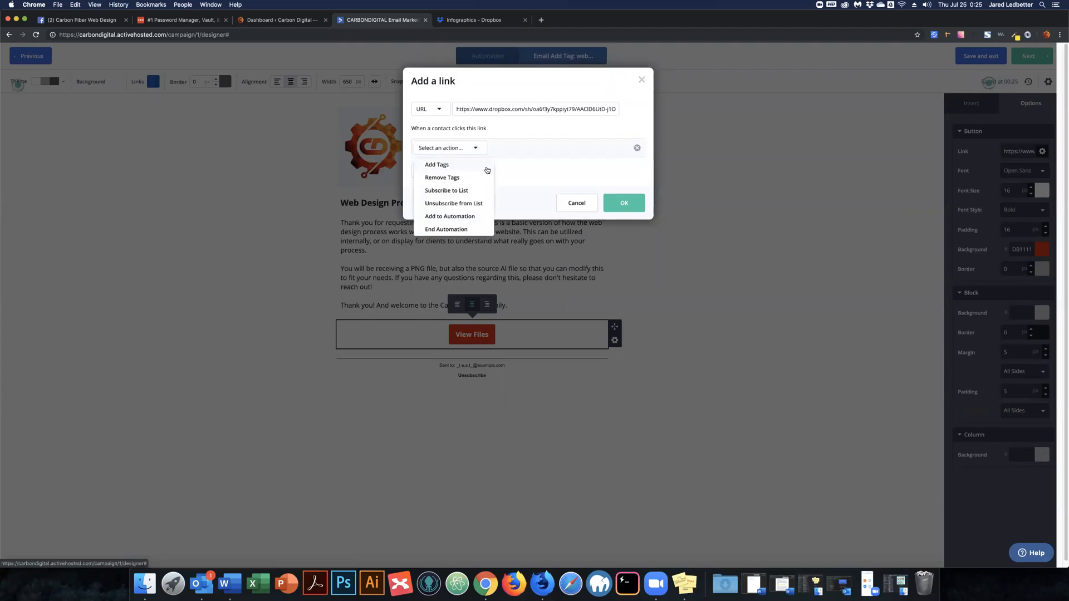
click(443, 164)
click(484, 148)
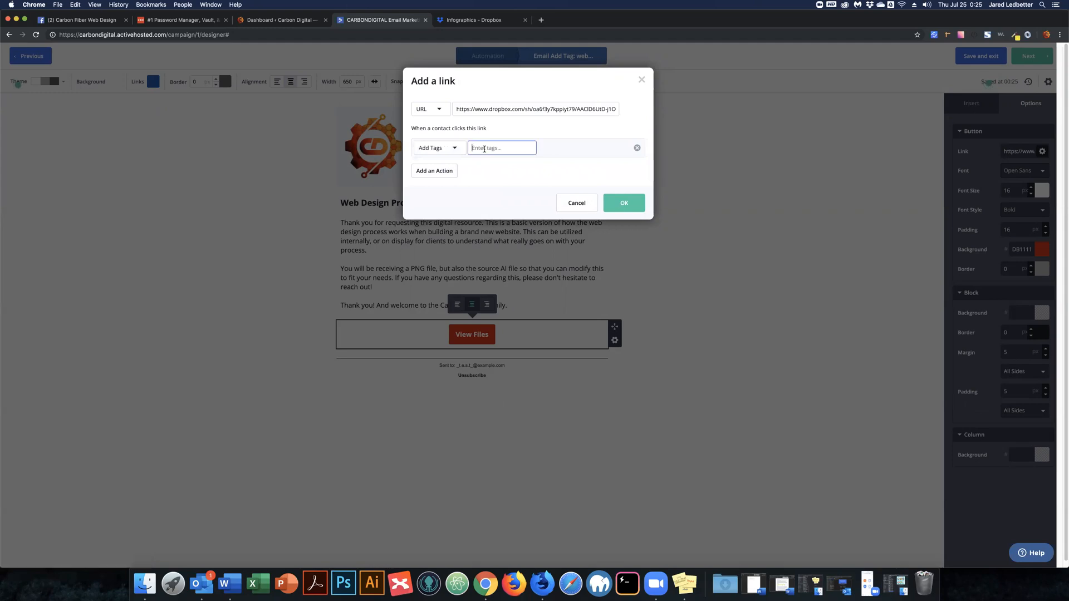
text(we)
text(b_)
text(design)
text(_pr)
text(oce)
text(ss_in)
text(g)
text(ograph)
text(ic)
text(_)
text(d)
text(iew)
text(ed)
click(623, 202)
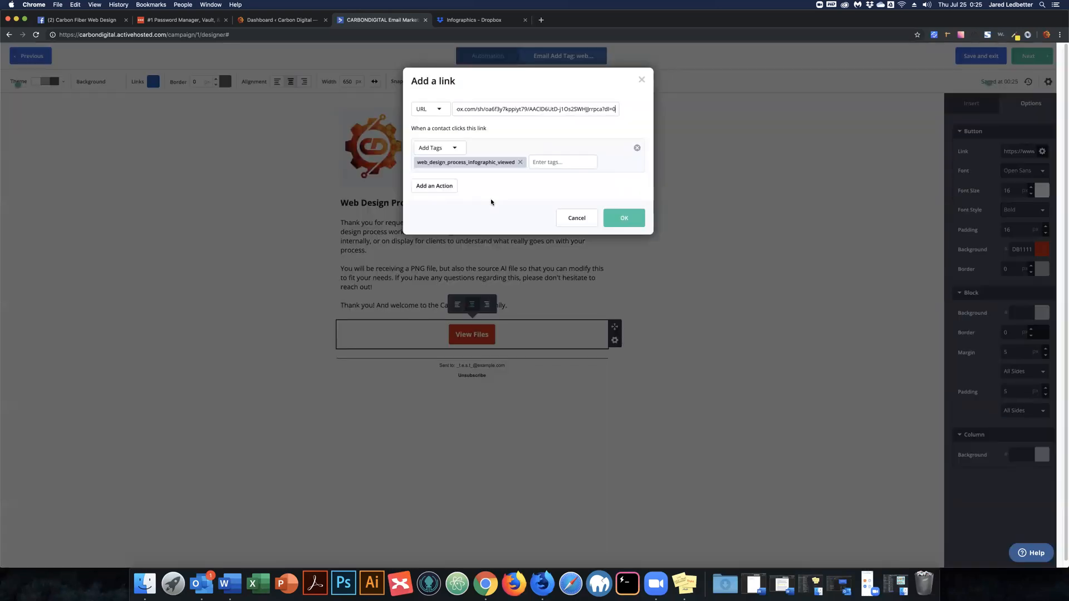
click(624, 219)
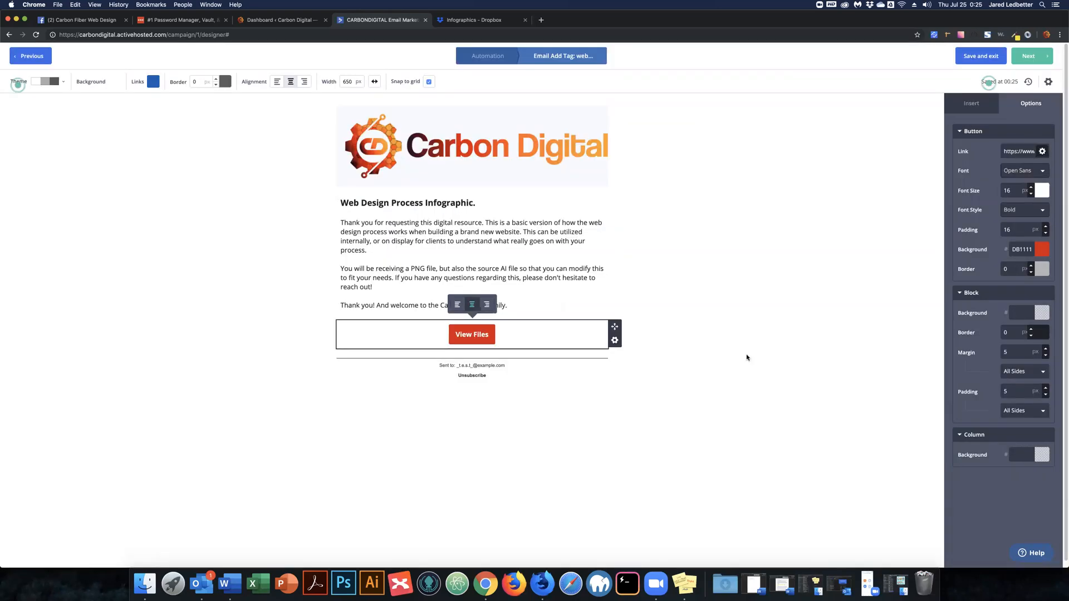
click(763, 354)
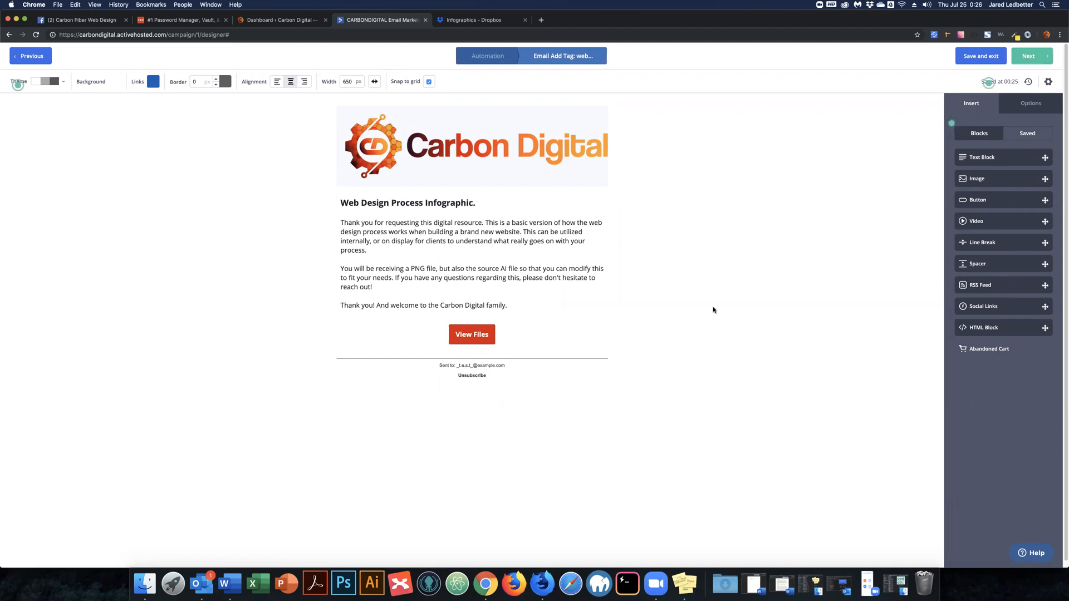
On the Campaign Summary, change the message name to 'Email web_design_process_infographic'.
click(1033, 54)
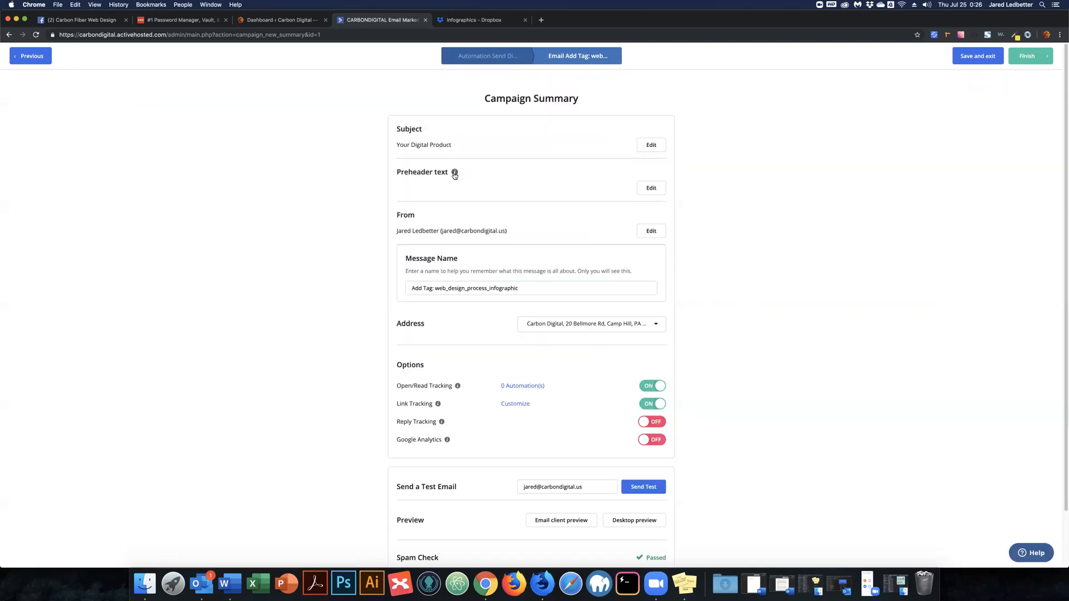
mouse_move(454, 175)
drag(519, 290, 502, 288)
key(super+a)
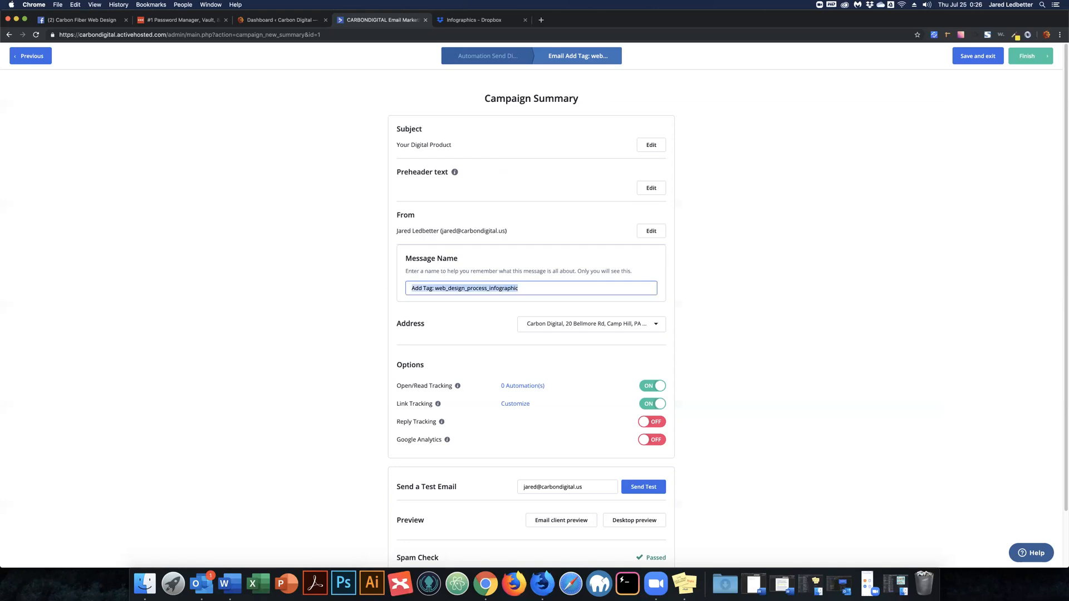
key(Right)
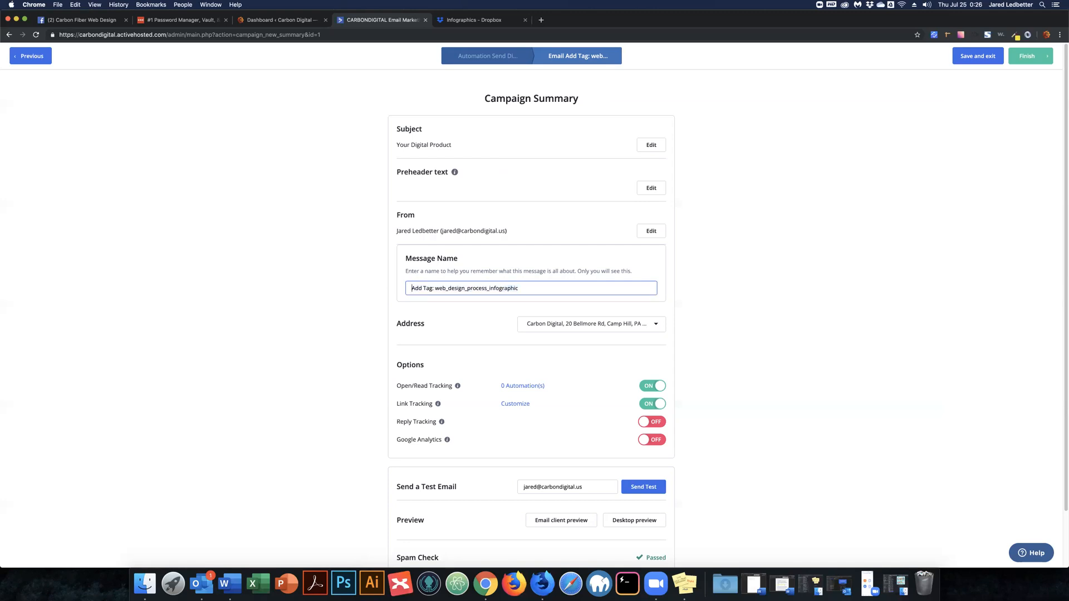
text(Email Digital Produc)
key(BackSpace)
key(BackSpace)
key(BackSpace)
key(BackSpace)
key(BackSpace)
key(BackSpace)
key(BackSpace)
key(BackSpace)
key(BackSpace)
key(BackSpace)
key(BackSpace)
key(BackSpace)
key(BackSpace)
key(BackSpace)
key(Delete)
text(W)
key(Delete)
key(Delete)
key(Delete)
key(Delete)
key(Delete)
key(Delete)
key(Delete)
key(Delete)
key(BackSpace)
scroll(362, 269, down, 2)
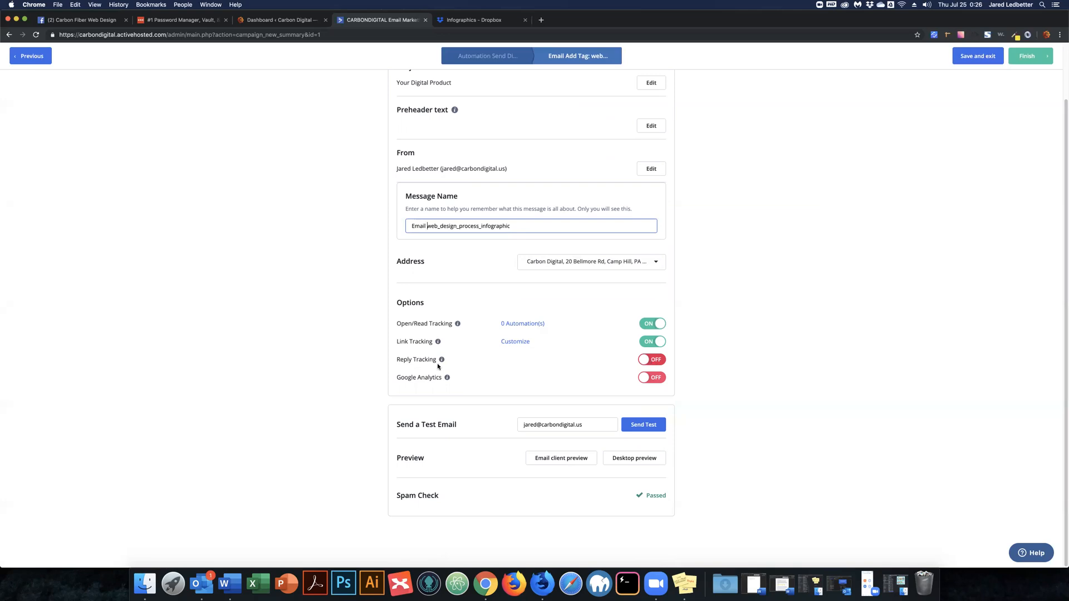
Turn on Google Analytics tracking and dismiss its campaign name prompt.
mouse_move(449, 379)
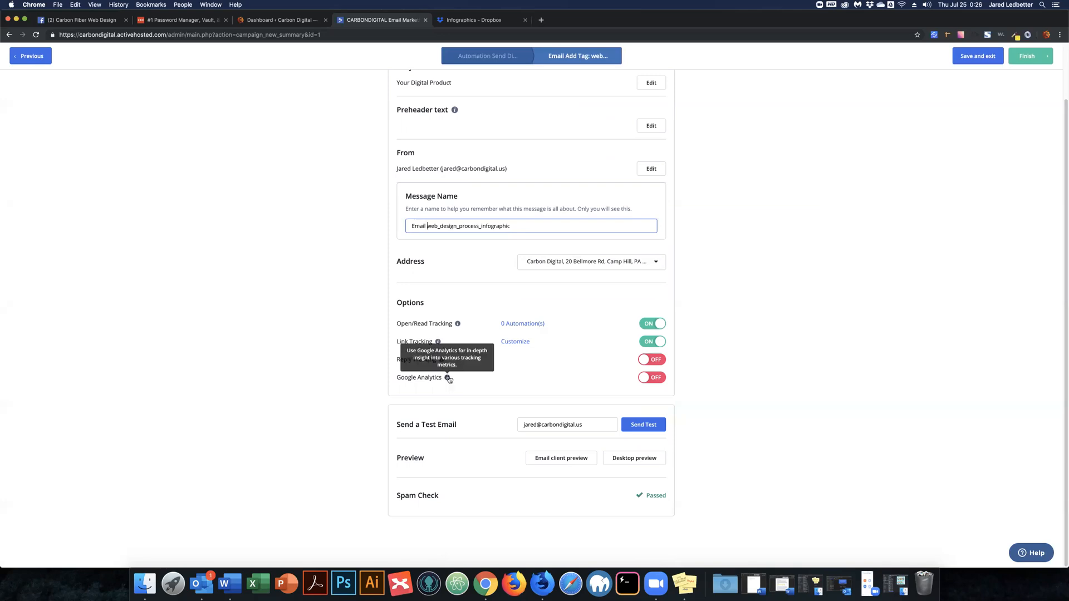
click(645, 380)
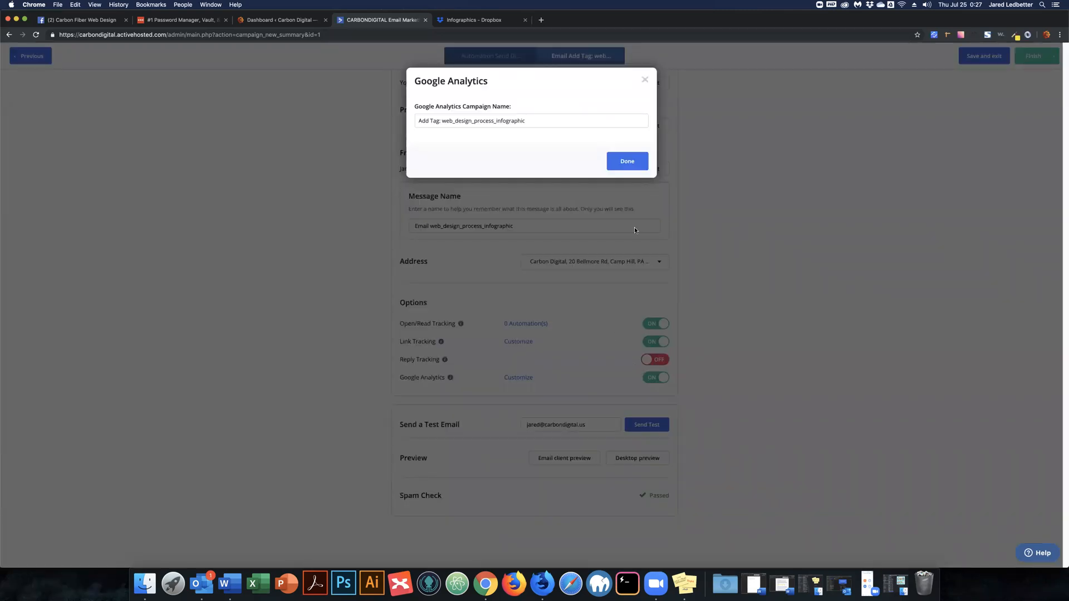
click(646, 81)
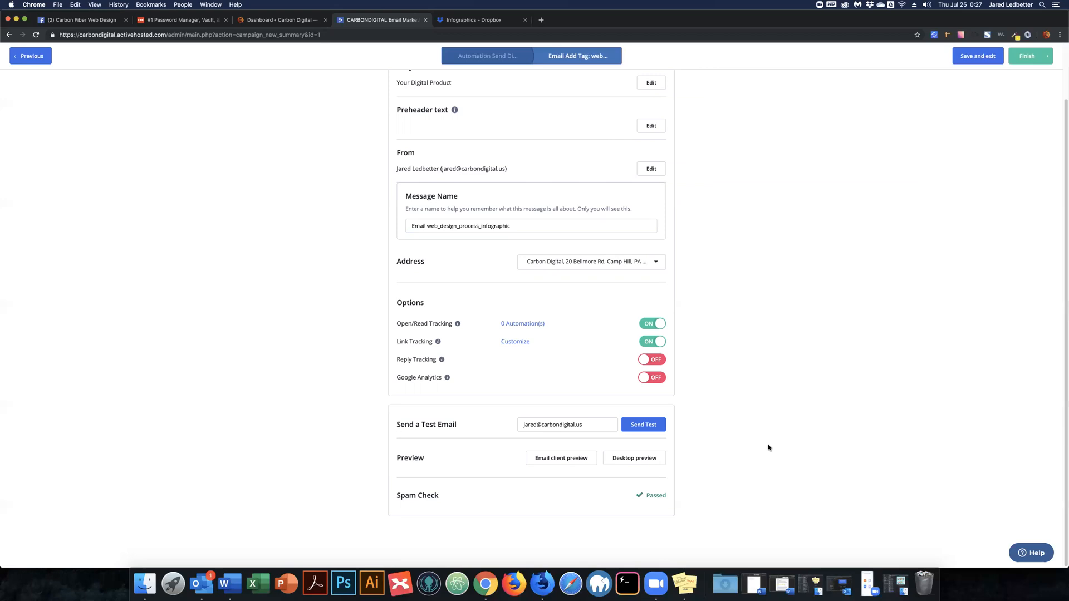
Send a test email despite the same-address warning, then enter a different test recipient address.
click(589, 425)
click(634, 426)
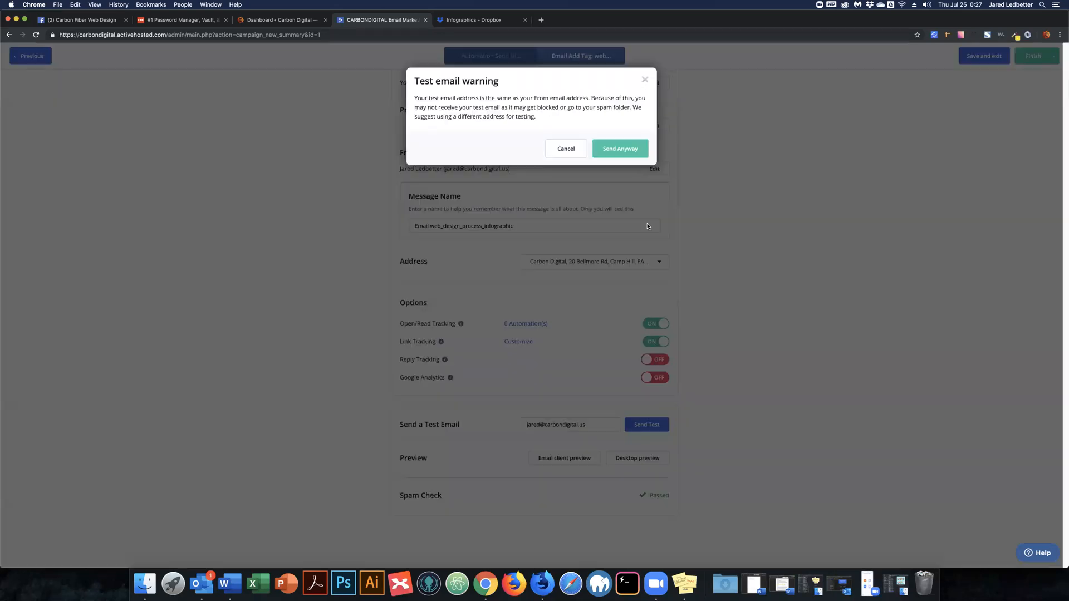
click(621, 151)
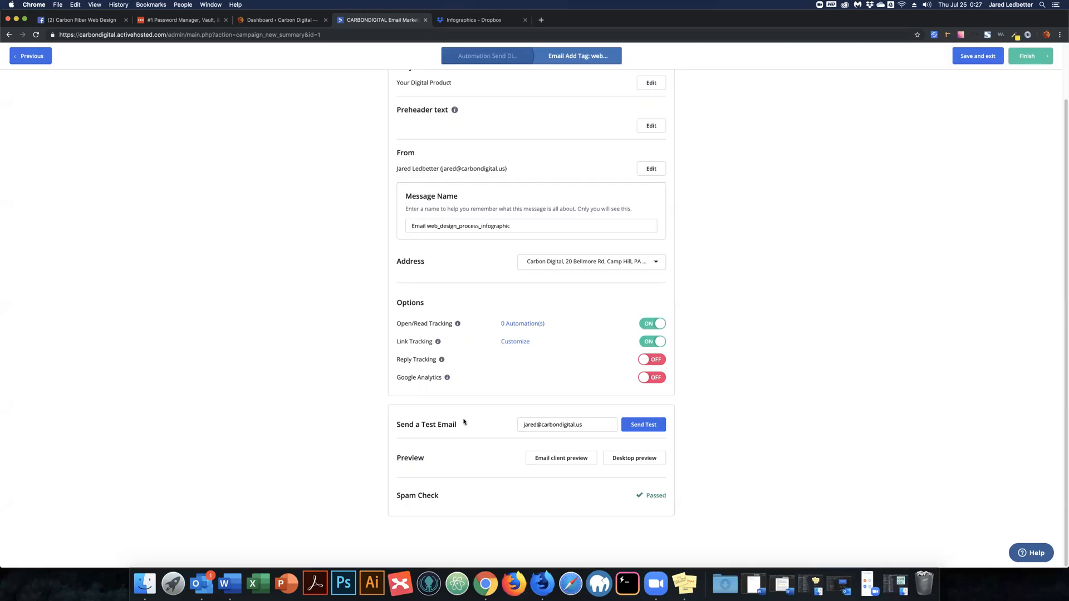
key(Tab)
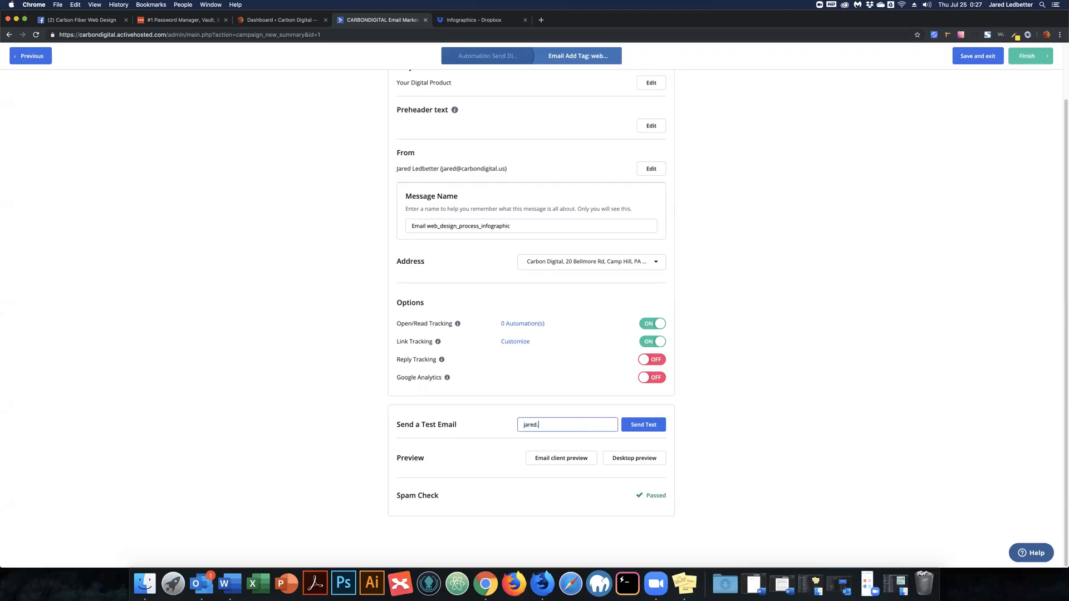
Send the test email to the newly entered personal address.
click(646, 425)
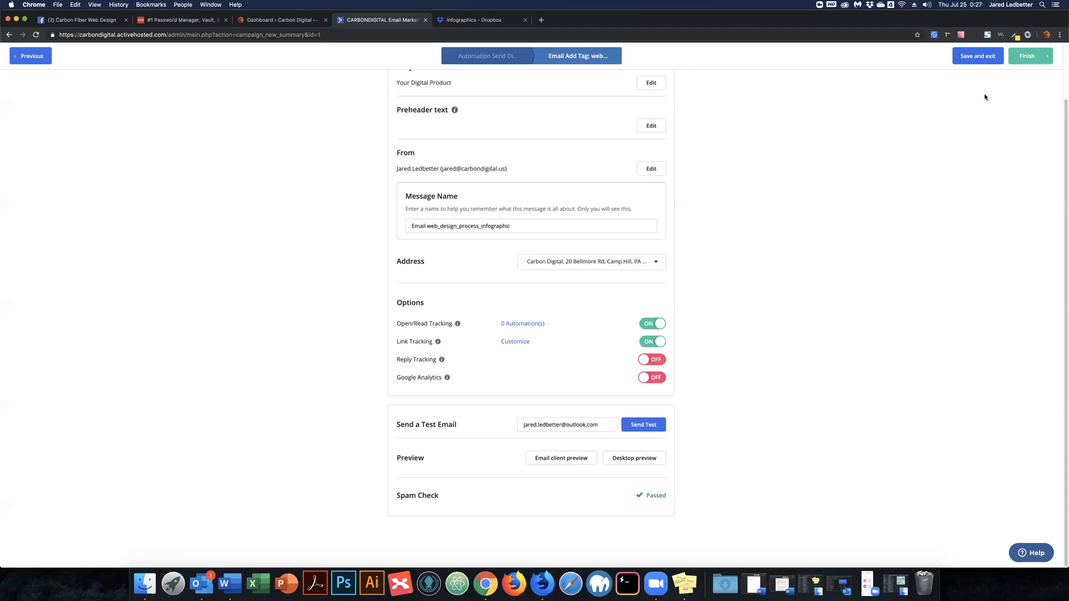
Save 'Email web_design_process_infographic' as the automation's send step and set the automation Active.
click(1024, 57)
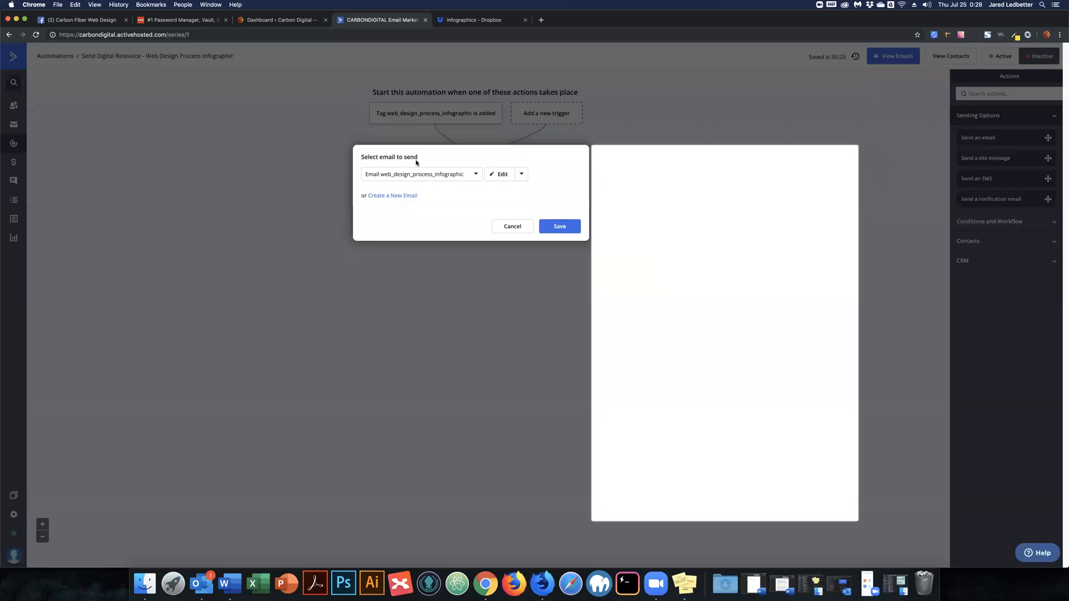
click(564, 227)
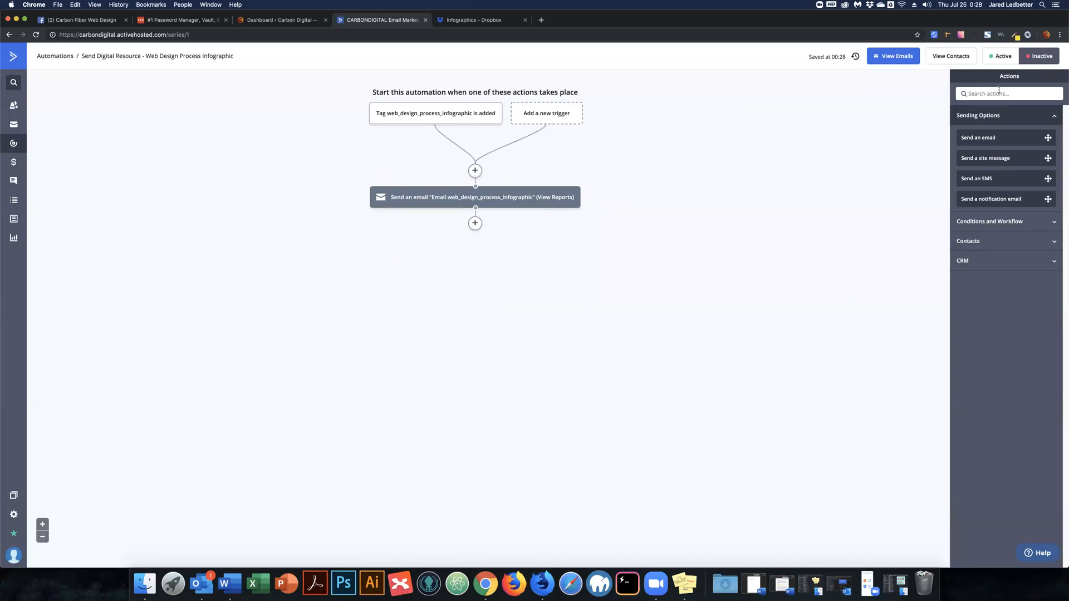
click(1003, 59)
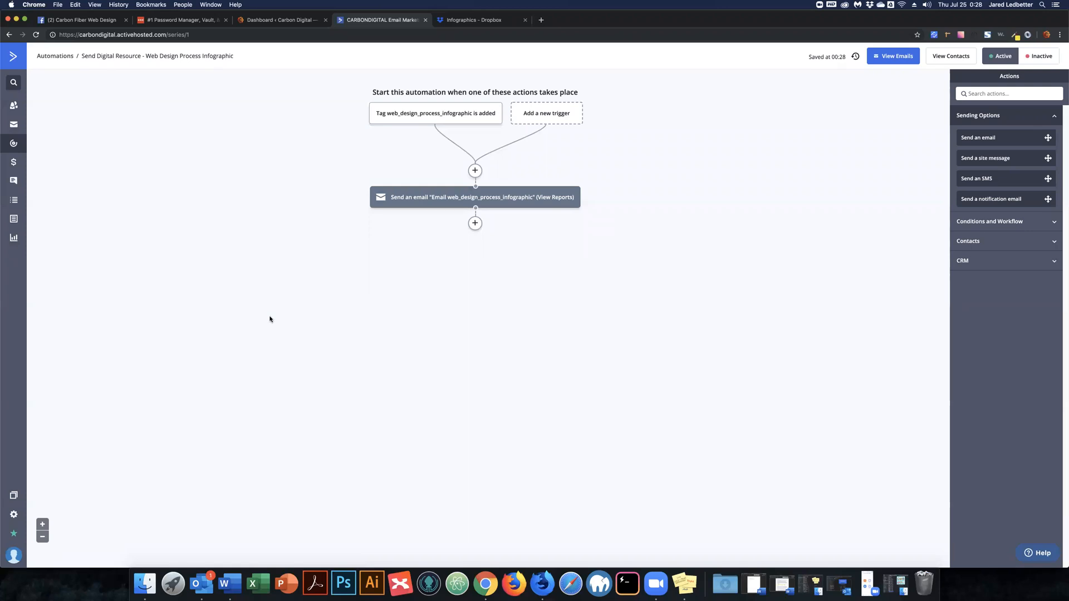
Verify Contacts and Lists are still empty, then bring up the Outlook inbox.
click(11, 56)
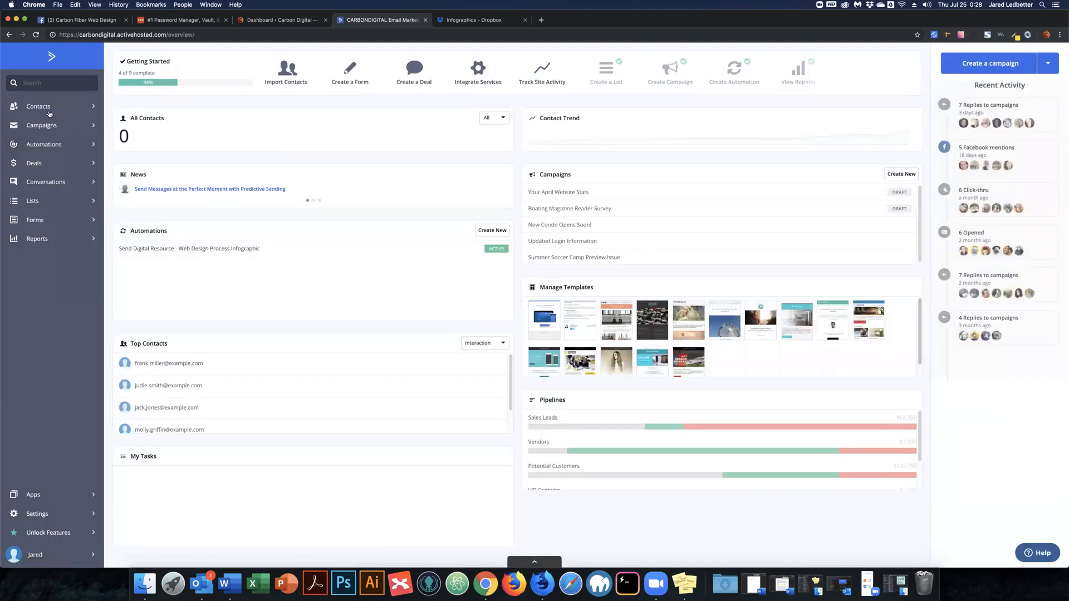
click(38, 107)
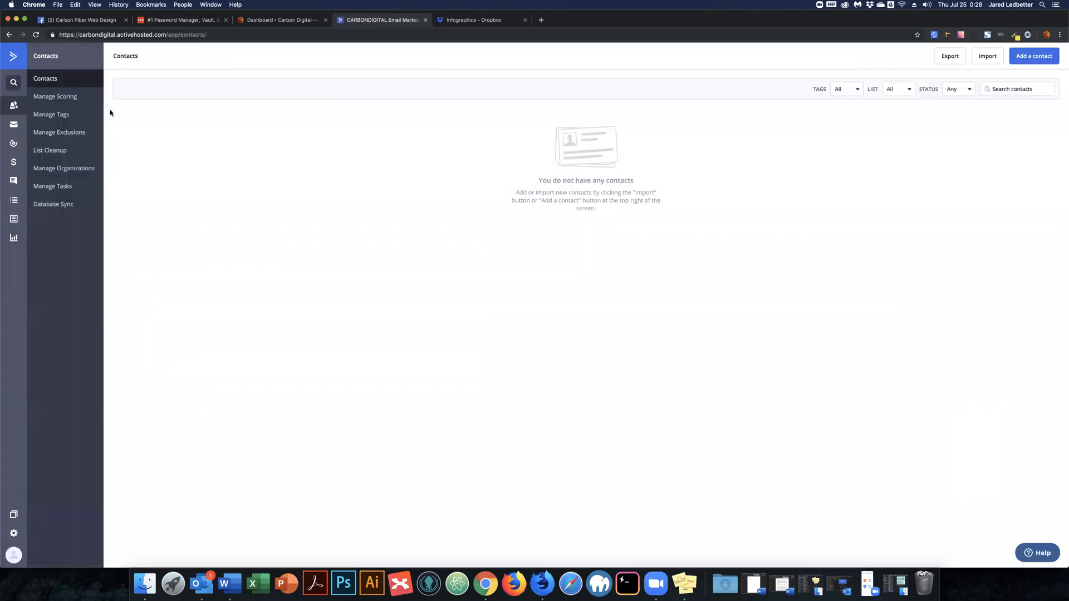
click(12, 56)
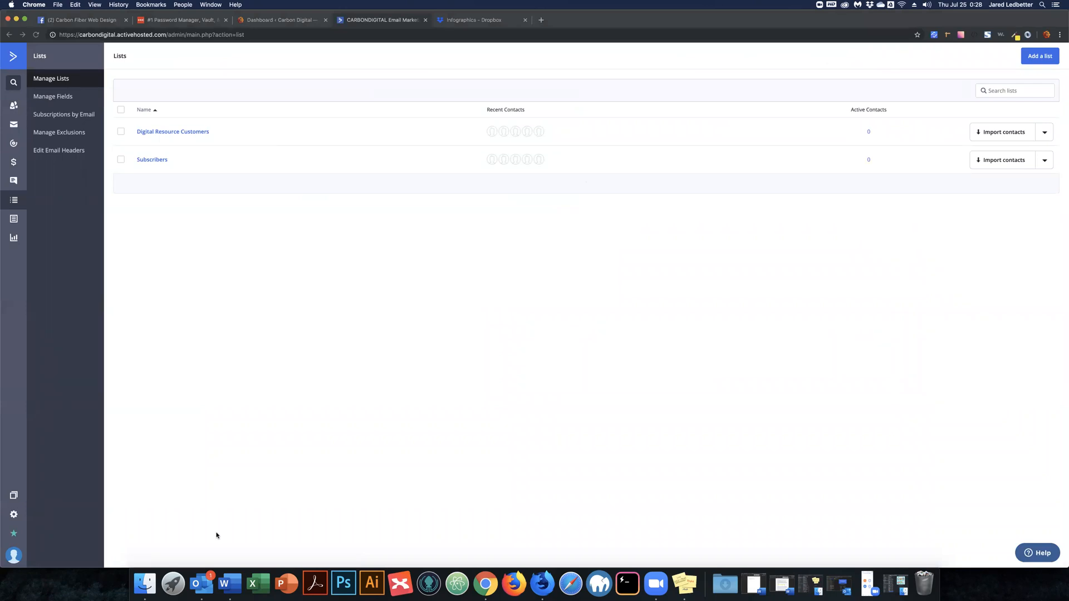
click(207, 580)
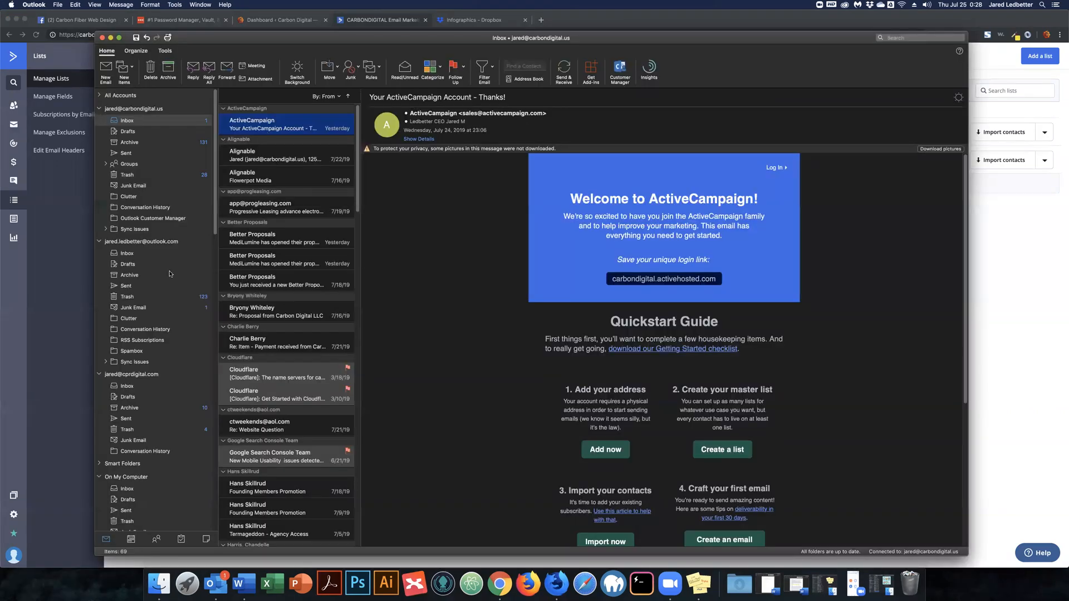
Move the 'Your Digital Product' email from Junk Email to the Inbox and open it.
click(133, 307)
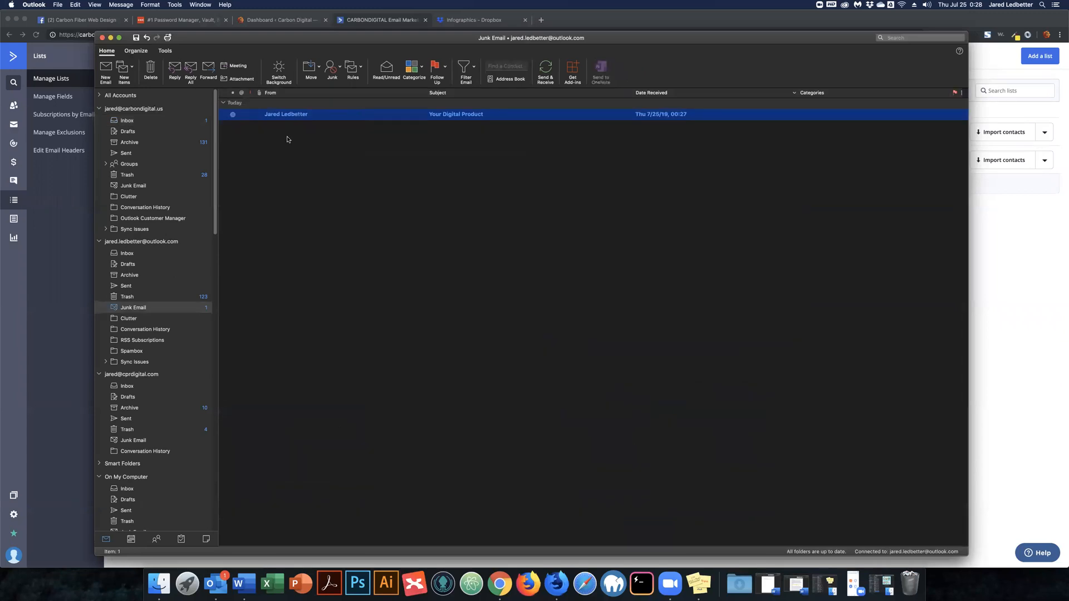
drag(156, 119, 129, 122)
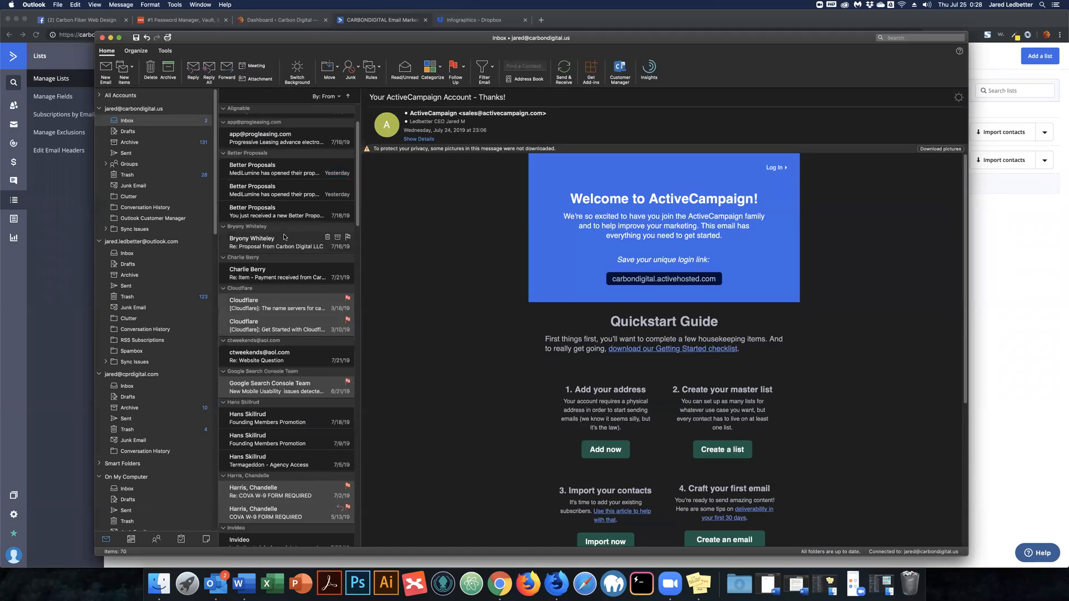
scroll(286, 237, down, 5)
scroll(289, 237, down, 5)
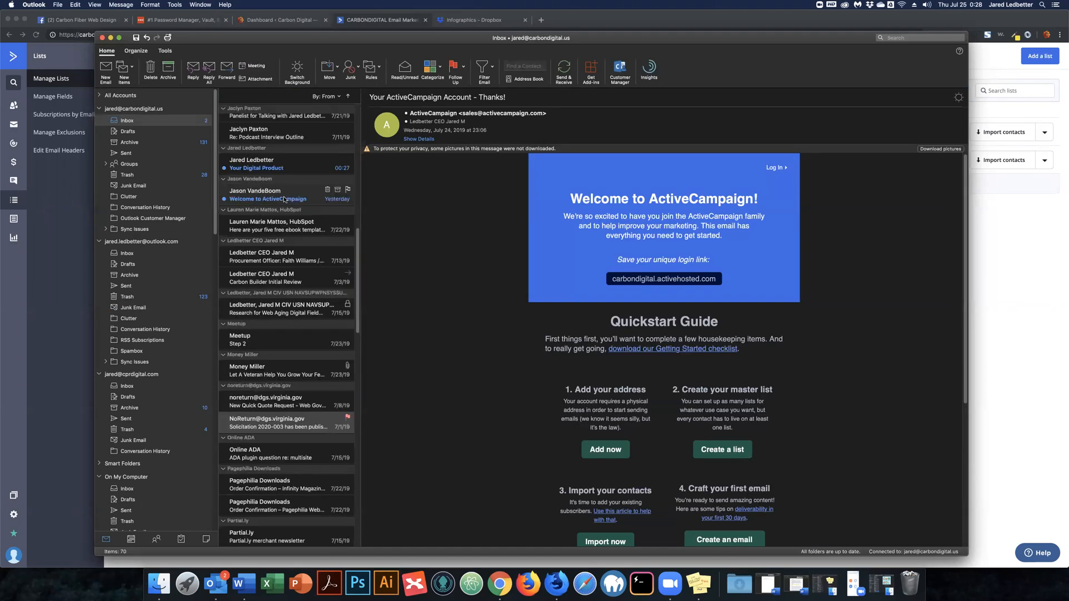
click(276, 167)
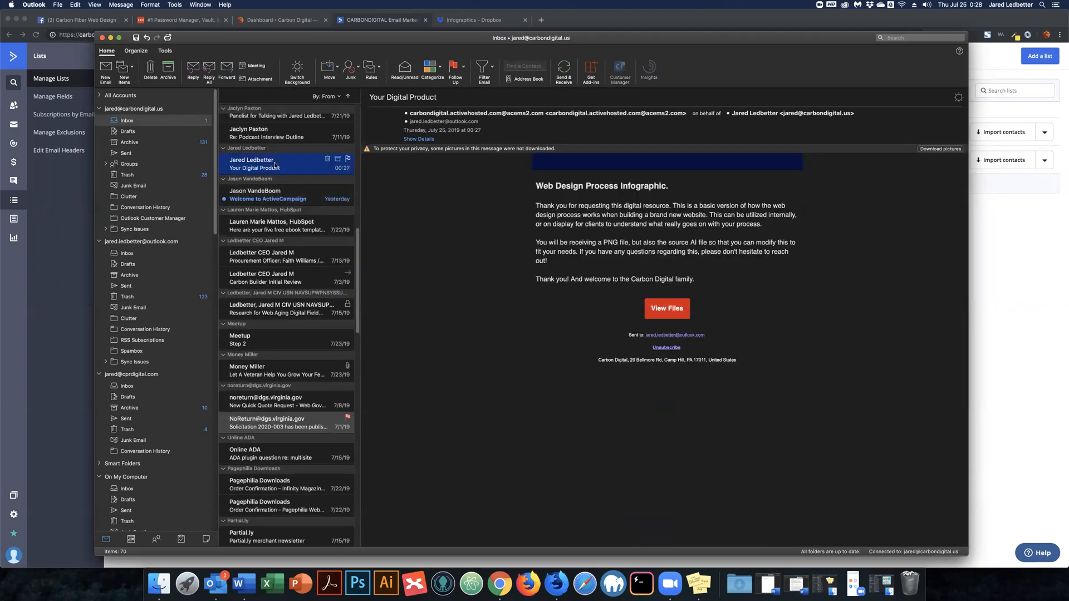
Follow the email's View Files link to the Dropbox infographic folder, then close that window.
click(668, 310)
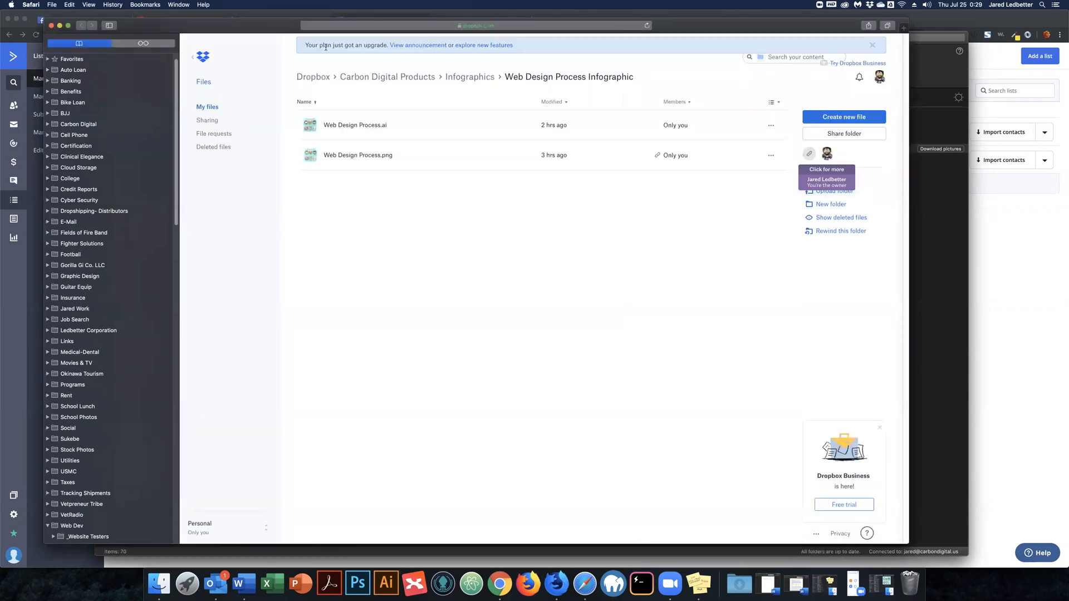
click(52, 26)
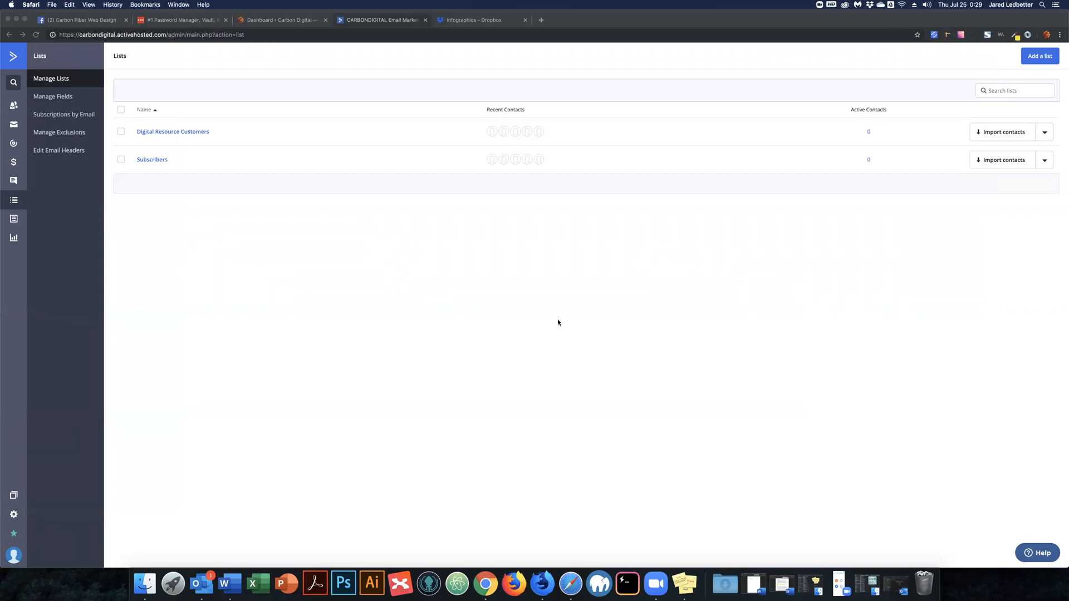
Bring Chrome forward, go to the ActiveCampaign dashboard, and close the Infographics - Dropbox tab.
click(299, 280)
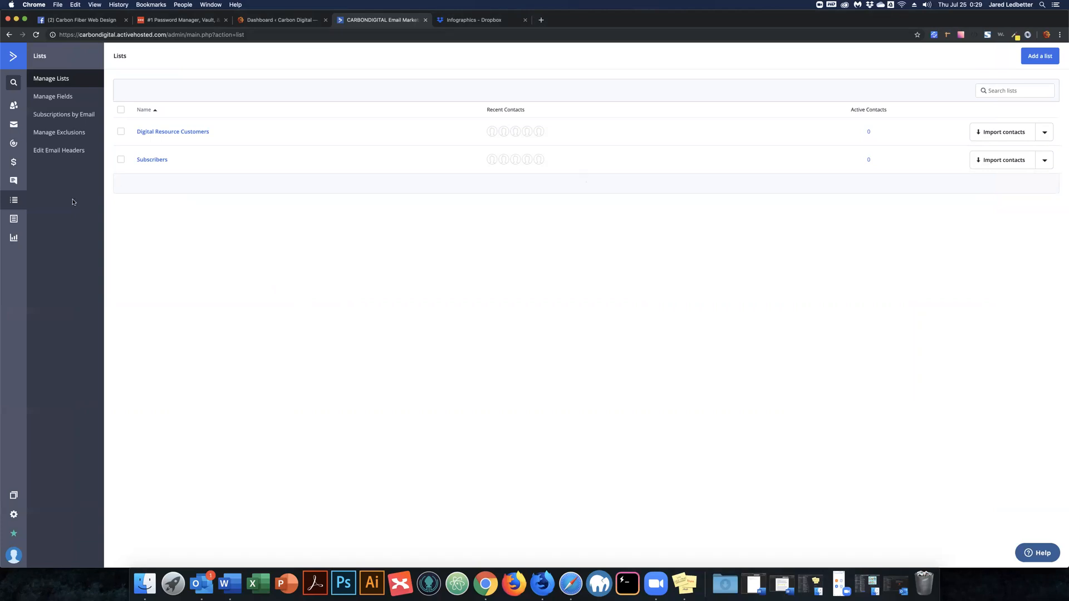
click(11, 58)
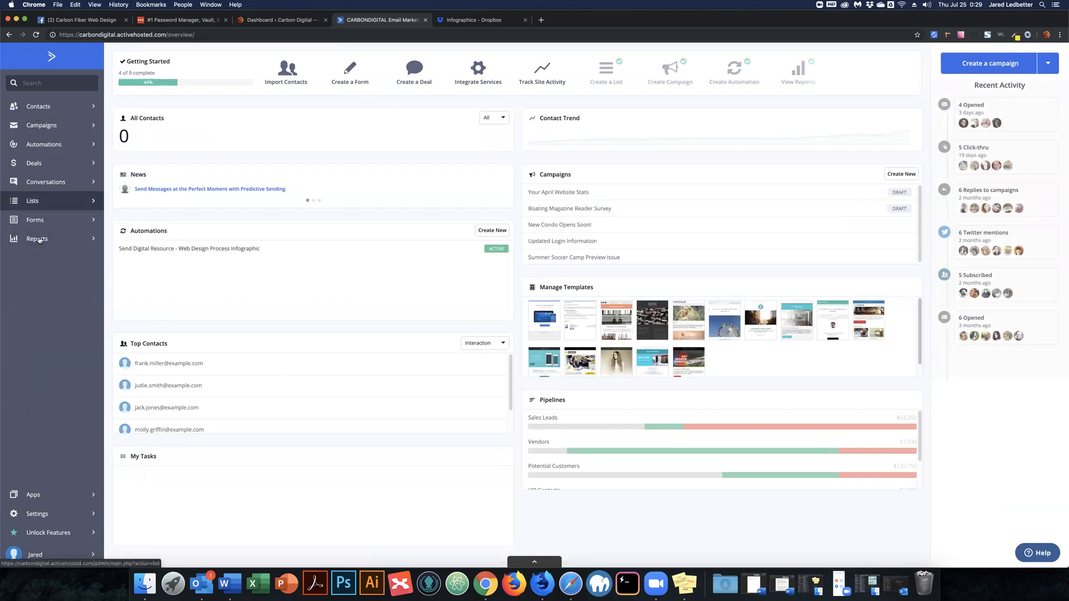
mouse_move(127, 253)
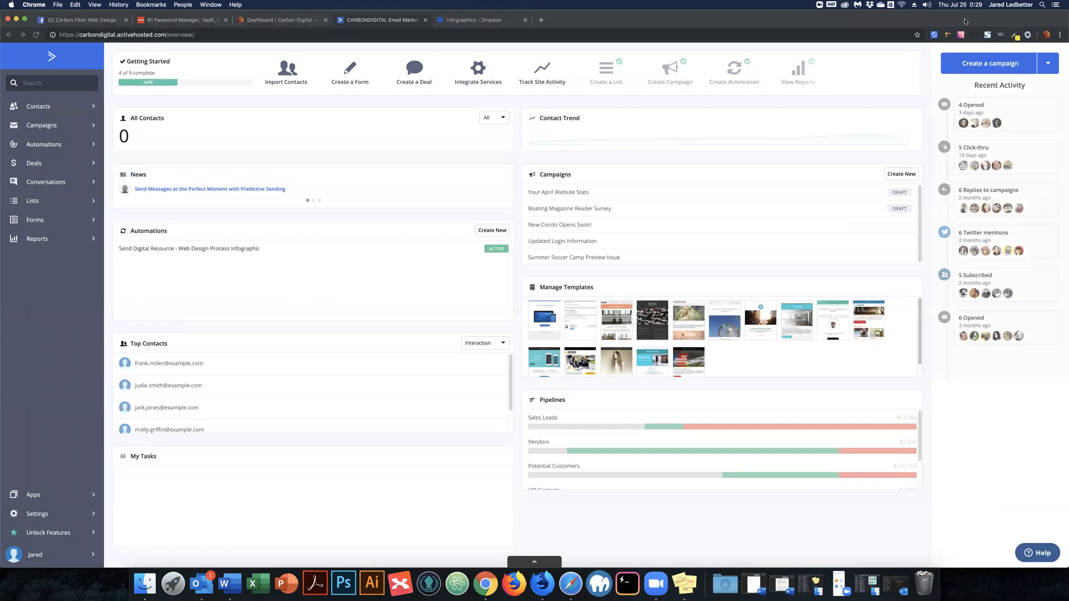
click(525, 20)
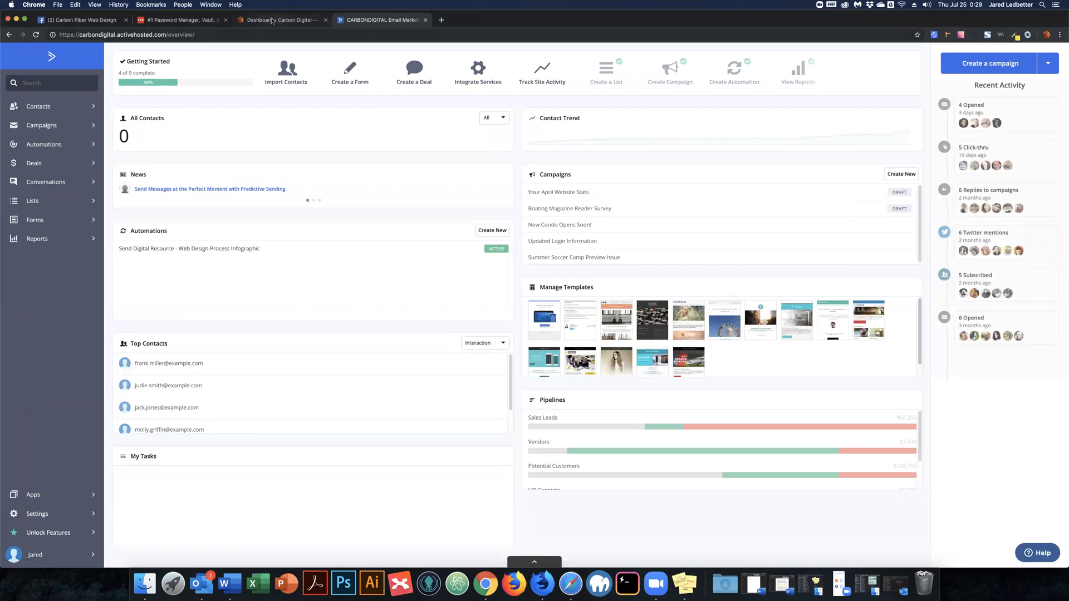
Check the WordPress Gravity Forms ActiveCampaign add-on settings, where API URL and API Key are empty.
click(272, 21)
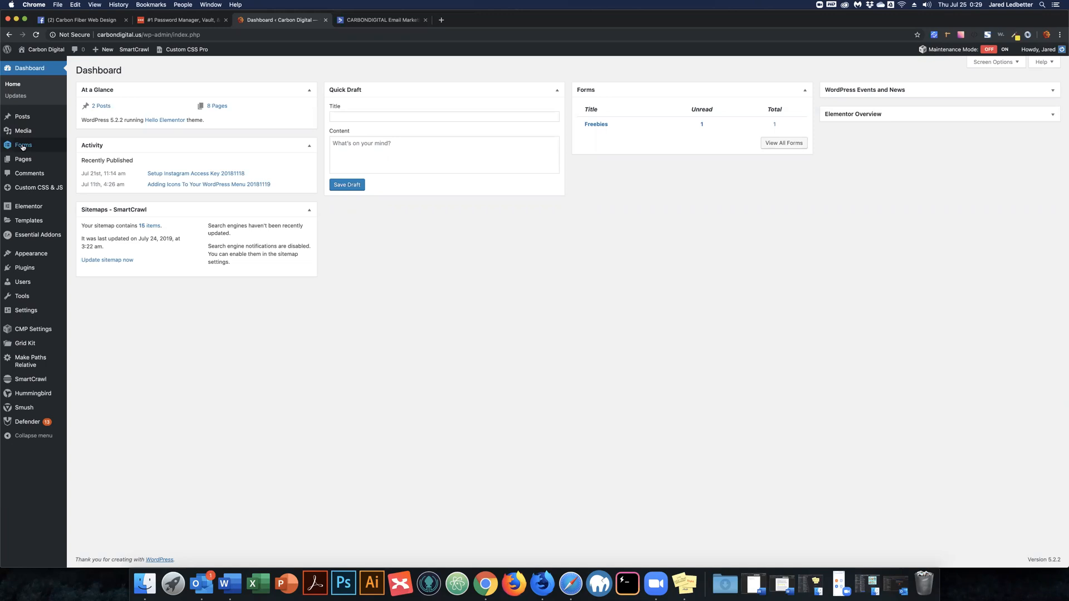
mouse_move(22, 147)
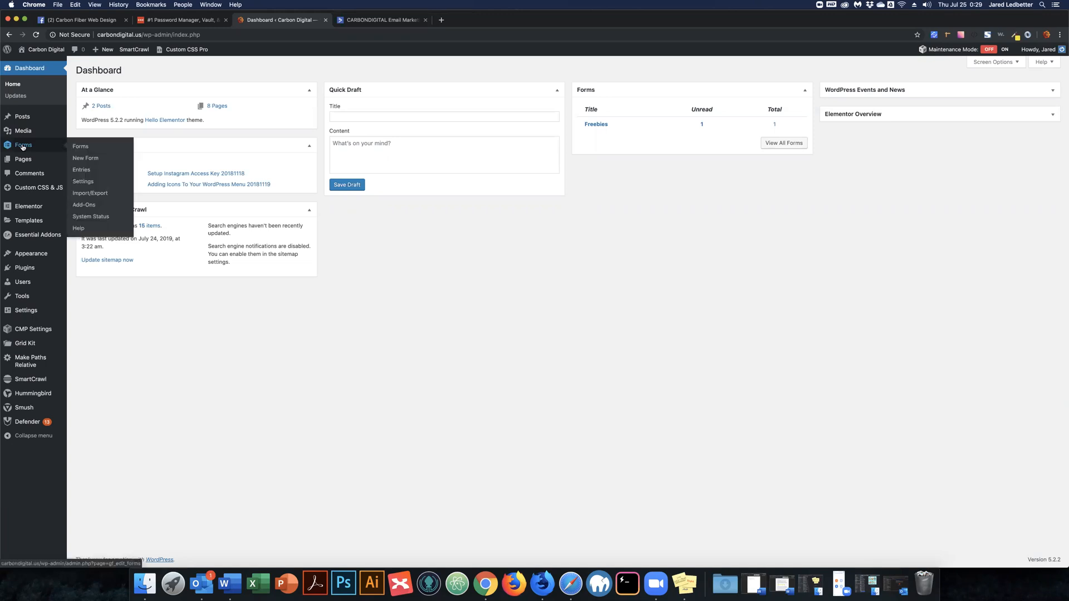
click(83, 183)
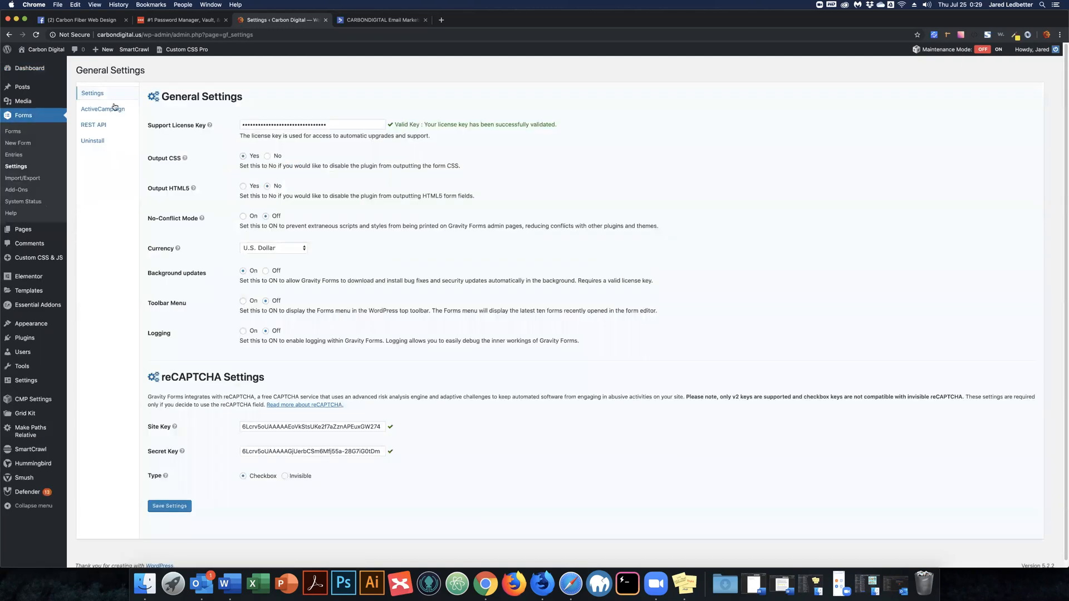
click(114, 108)
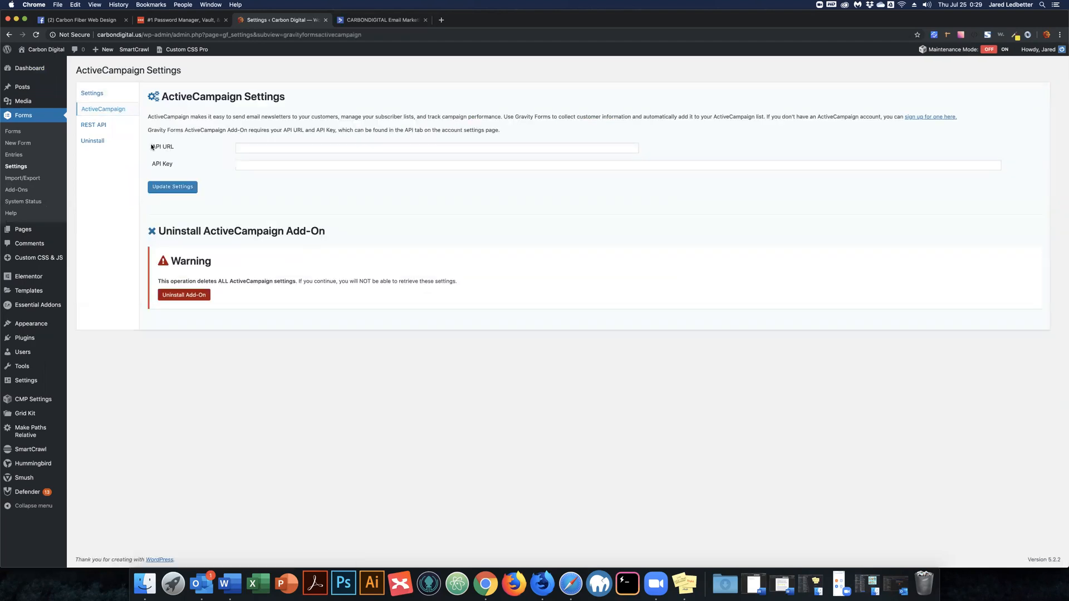
double_click(152, 146)
click(157, 145)
click(367, 20)
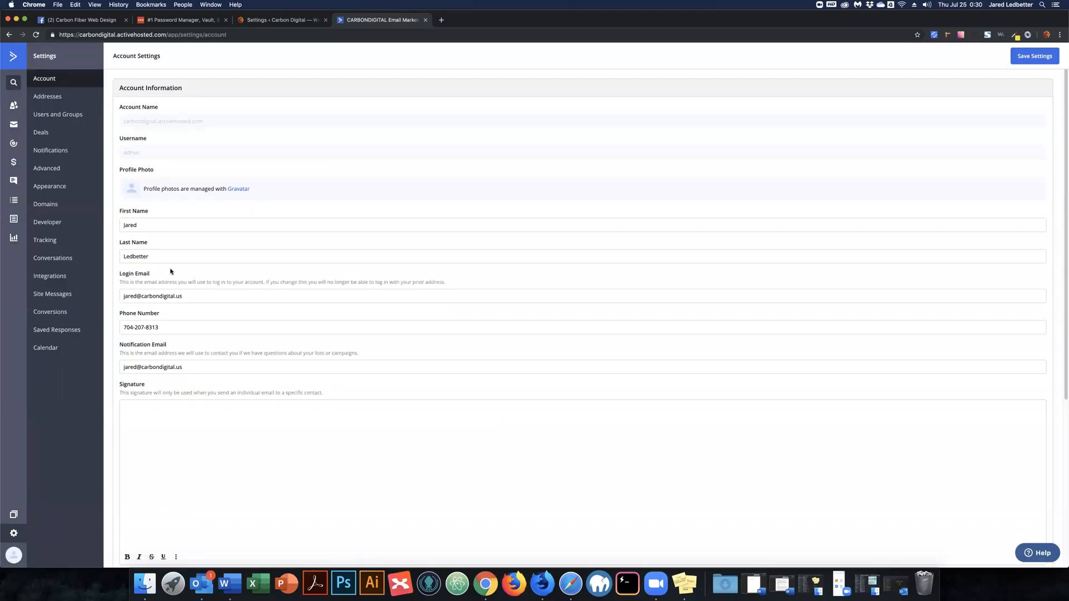
Select the API URL in ActiveCampaign's Developer settings, then go back to WordPress Forms.
click(59, 227)
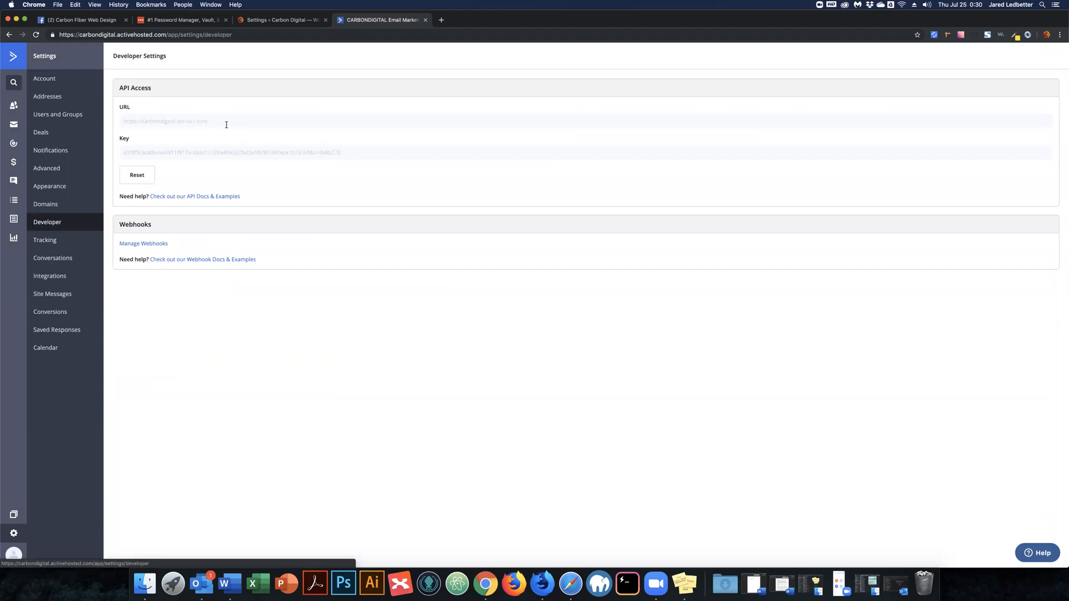
drag(211, 121, 115, 121)
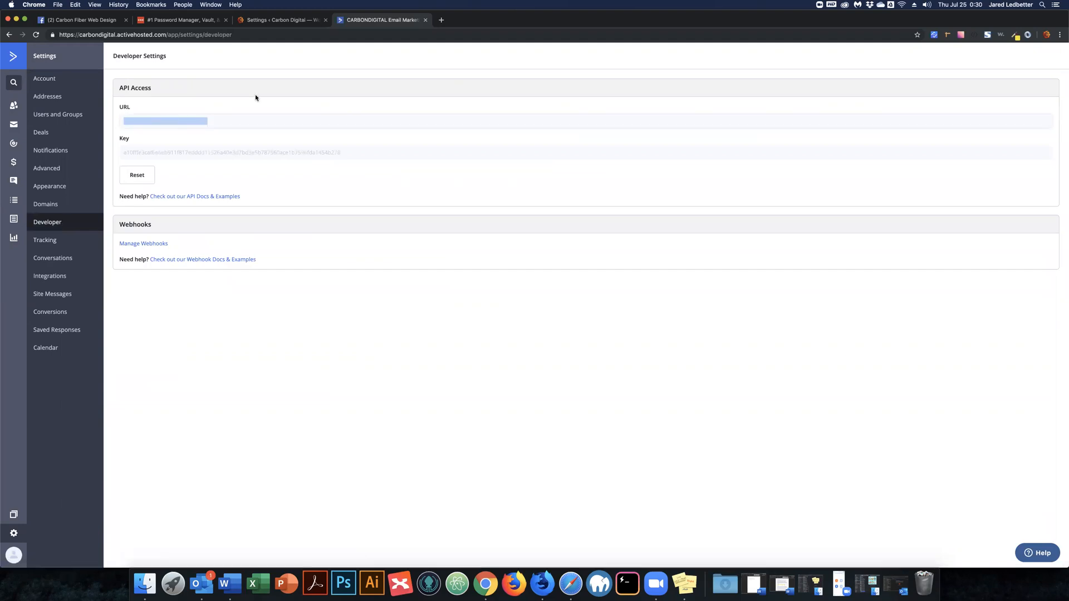
key(super+alt+Left)
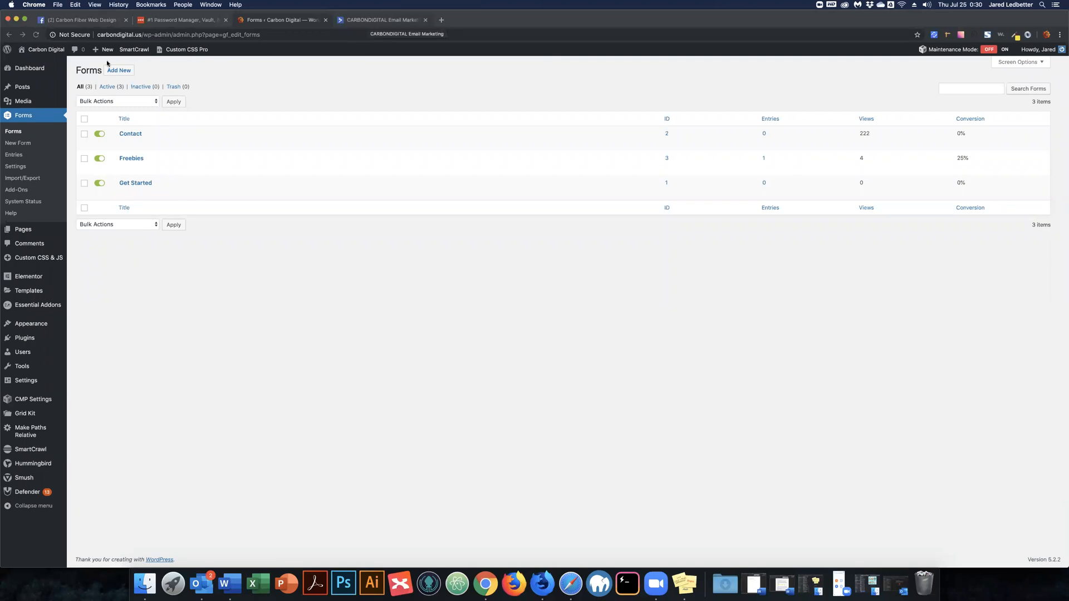
Reload the ActiveCampaign overview, then open the Freebies form in the Gravity Forms editor.
click(374, 20)
click(12, 57)
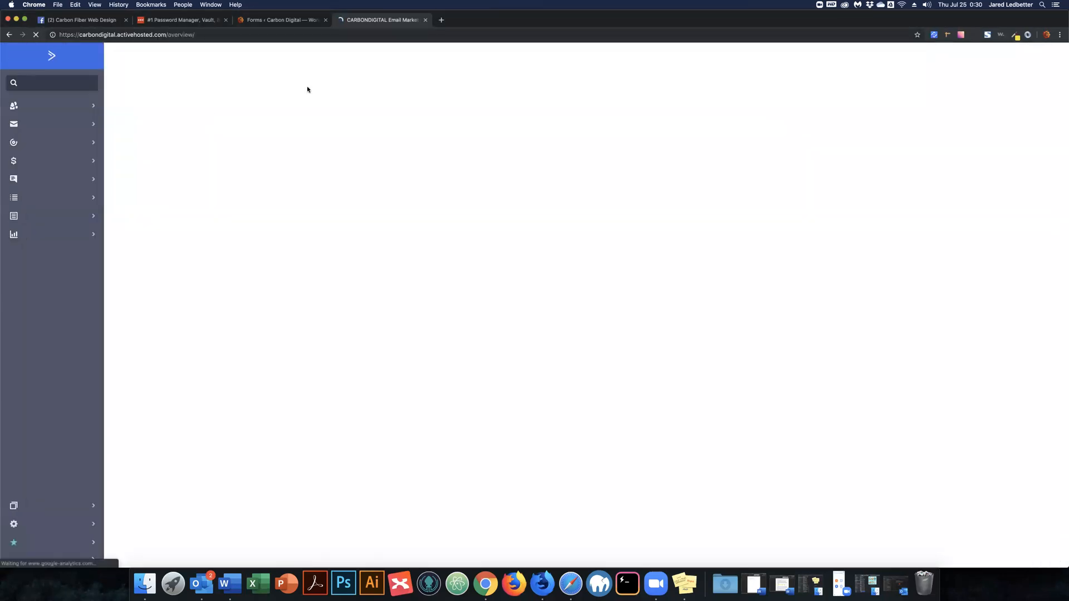
key(ctrl+shift+Tab)
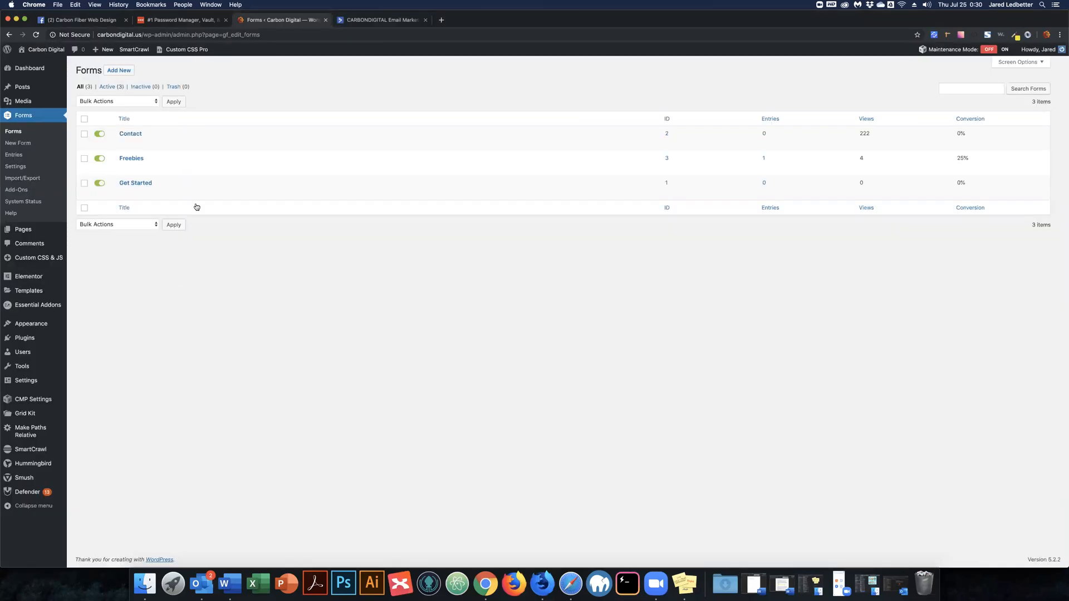
click(127, 160)
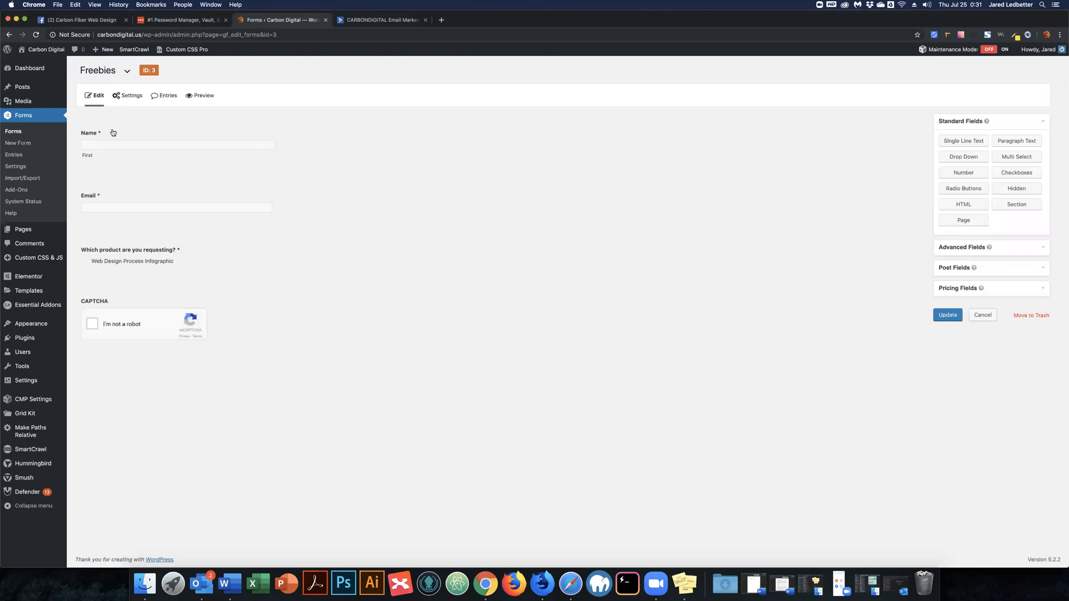
Give the Name field a sample first-name placeholder and set its label visibility to Hidden.
click(147, 138)
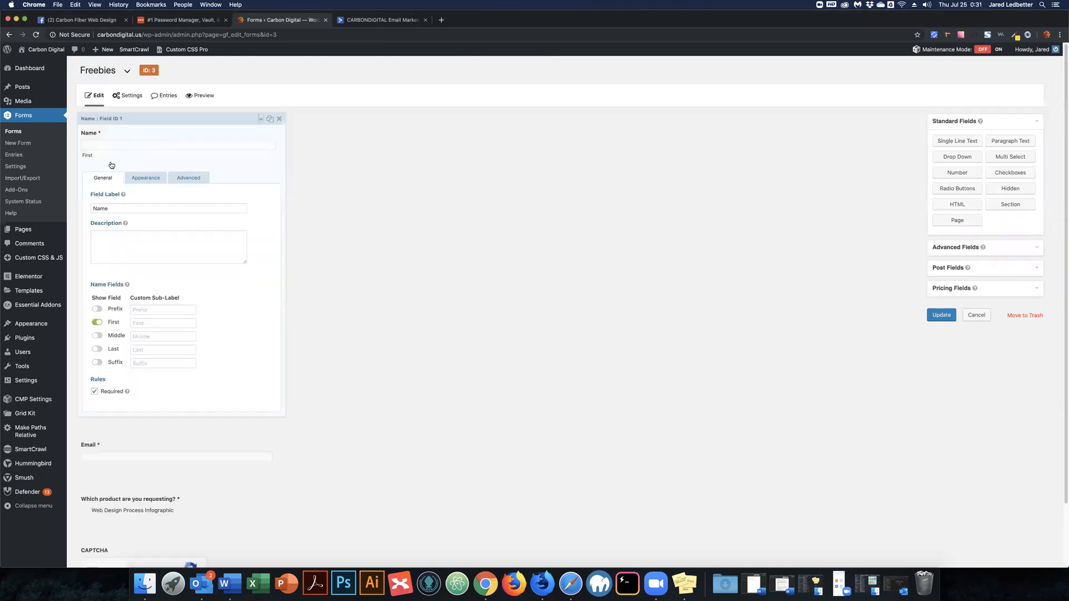
click(147, 180)
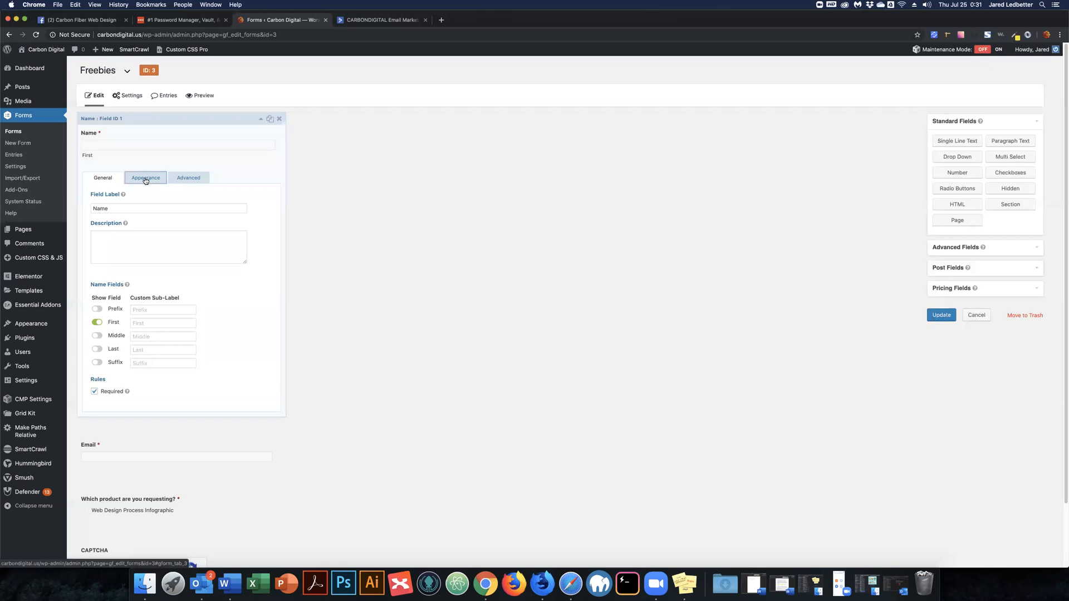
click(128, 218)
key(Tab)
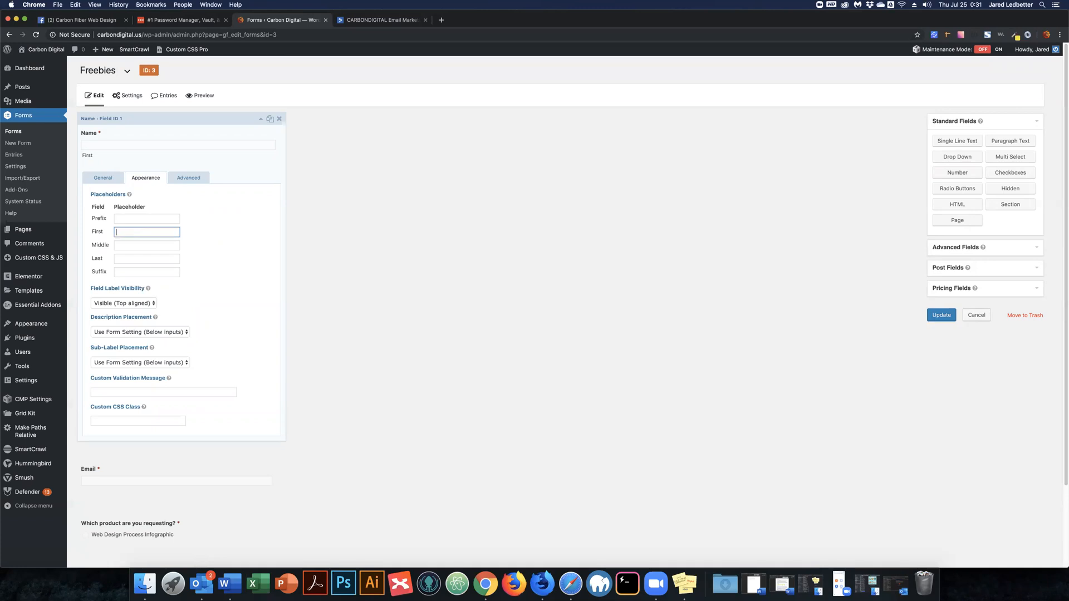
text(John)
click(146, 303)
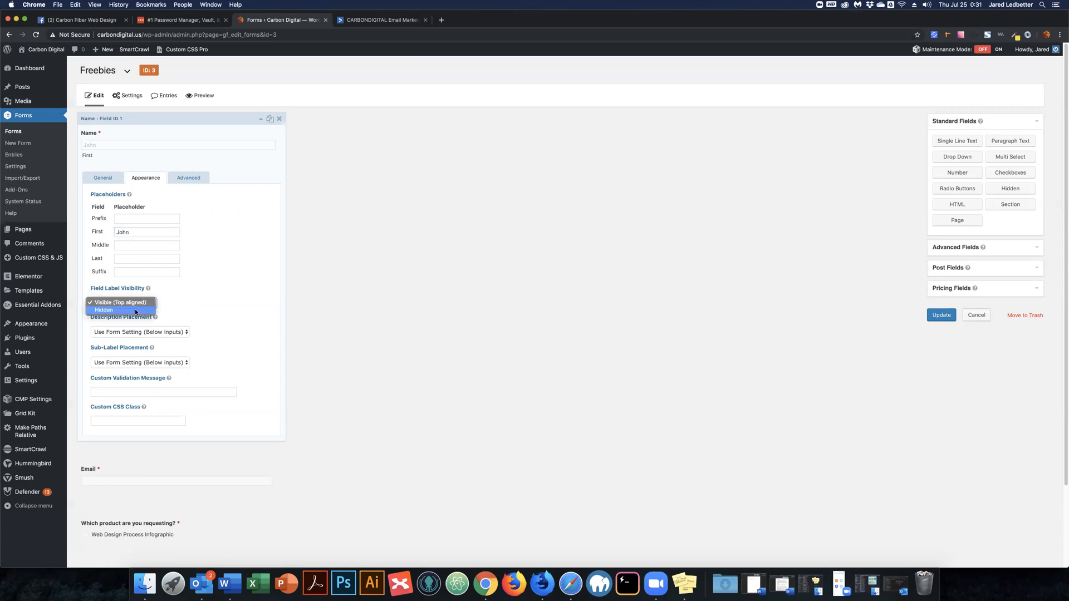
click(135, 310)
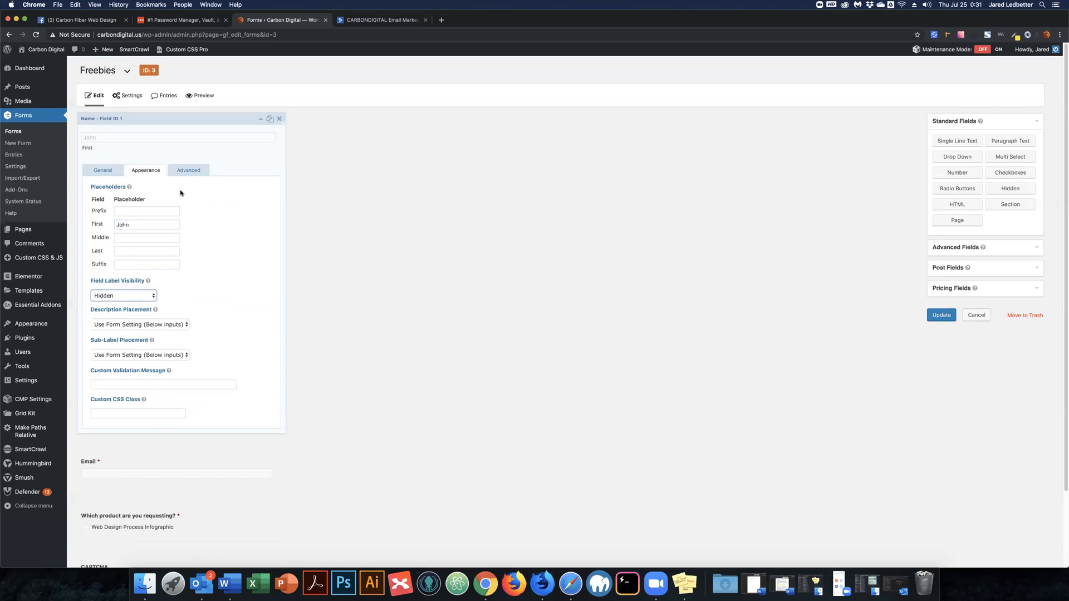
click(103, 170)
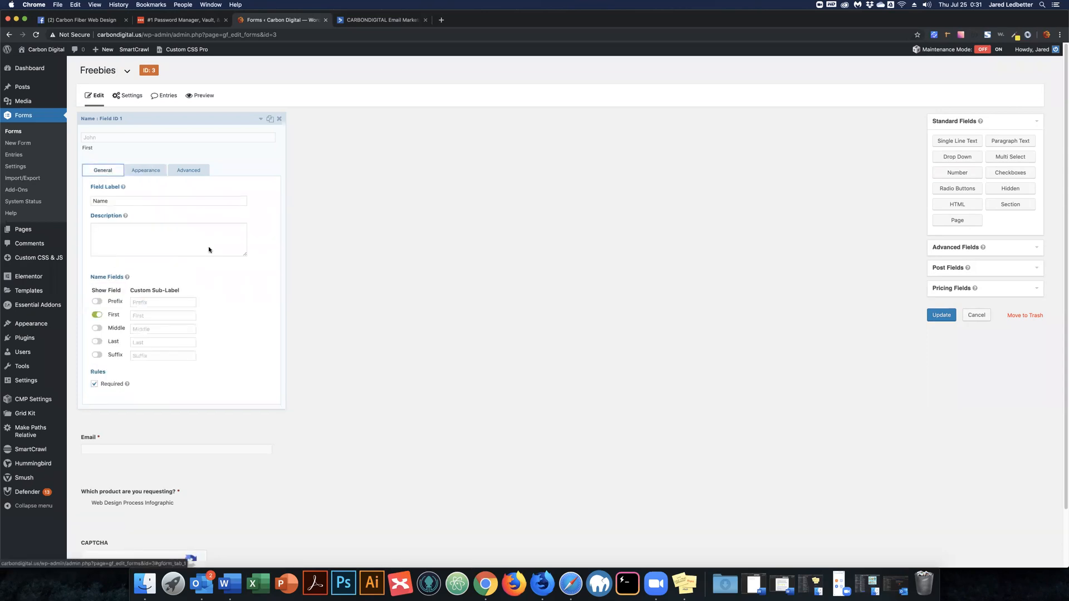
scroll(164, 377, down, 2)
Give the Email field a sample email-address placeholder and hide its label.
click(166, 376)
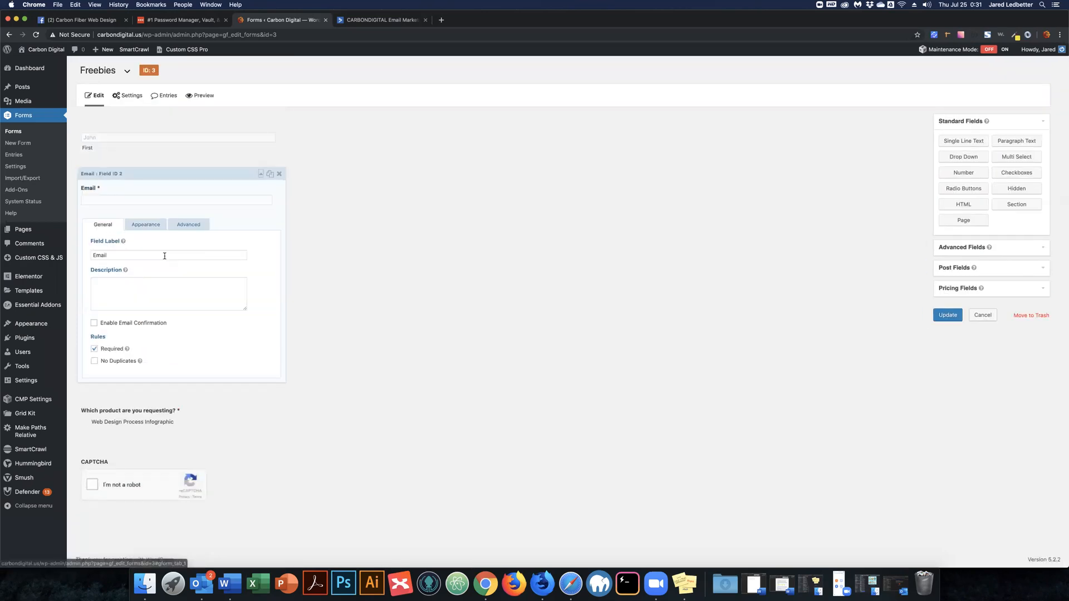
click(146, 225)
click(125, 254)
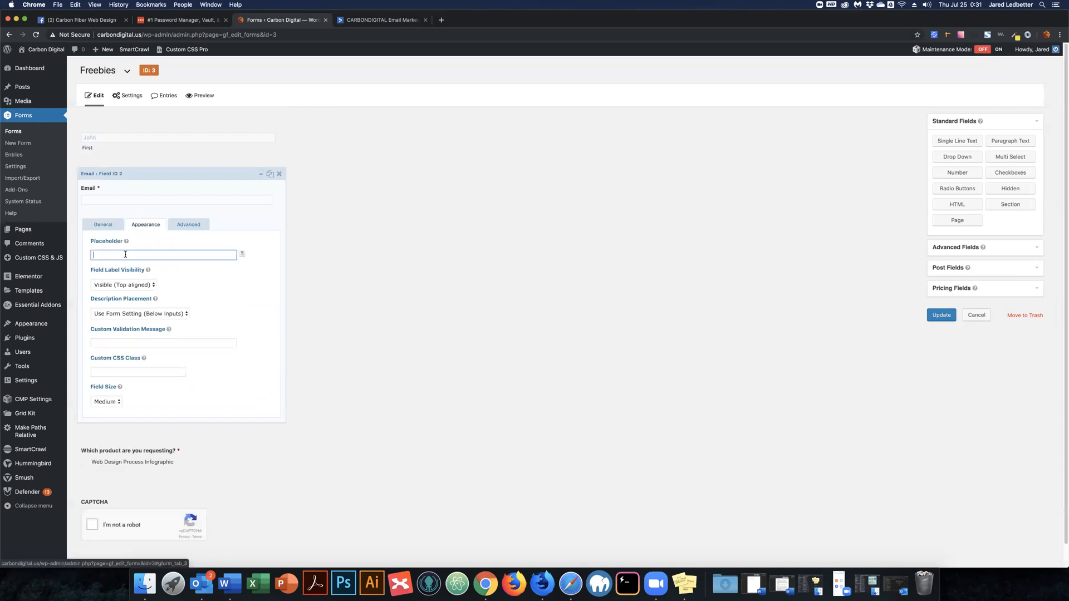
click(125, 287)
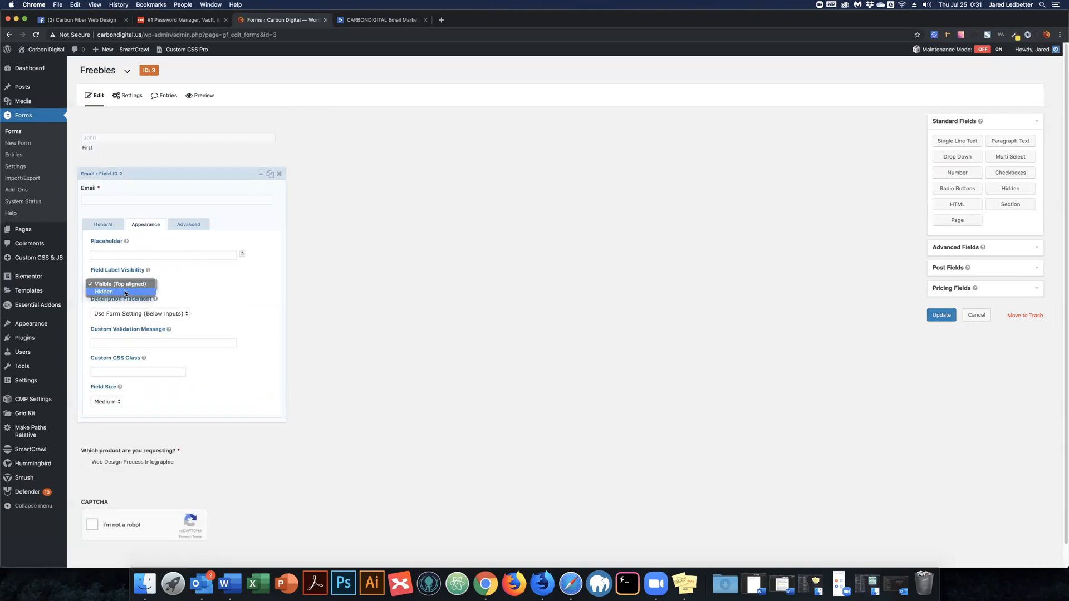
key(Return)
click(128, 251)
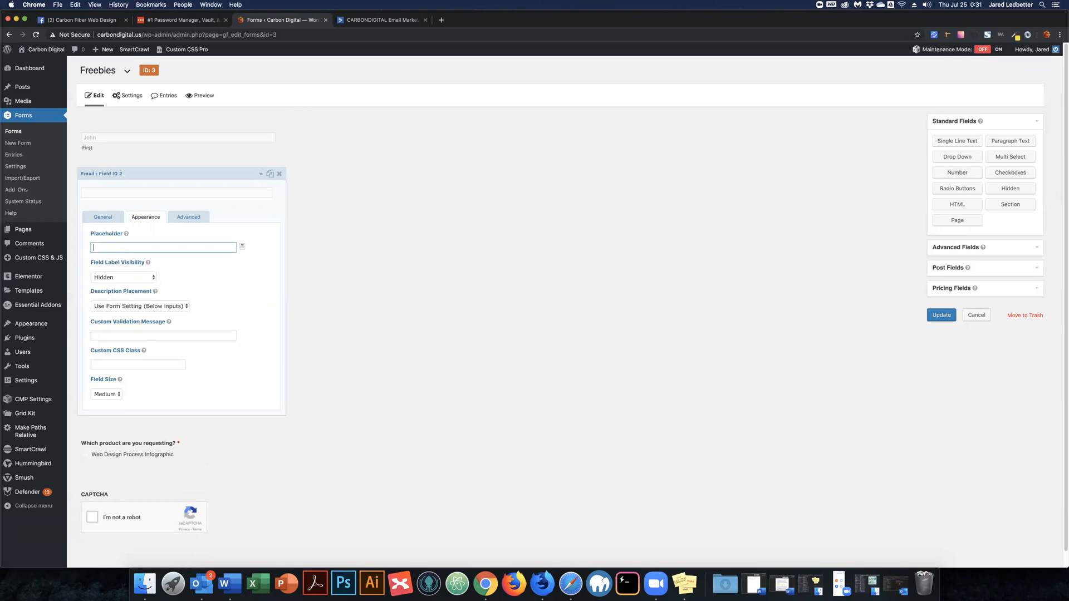
text(john.smith@mydomain.com)
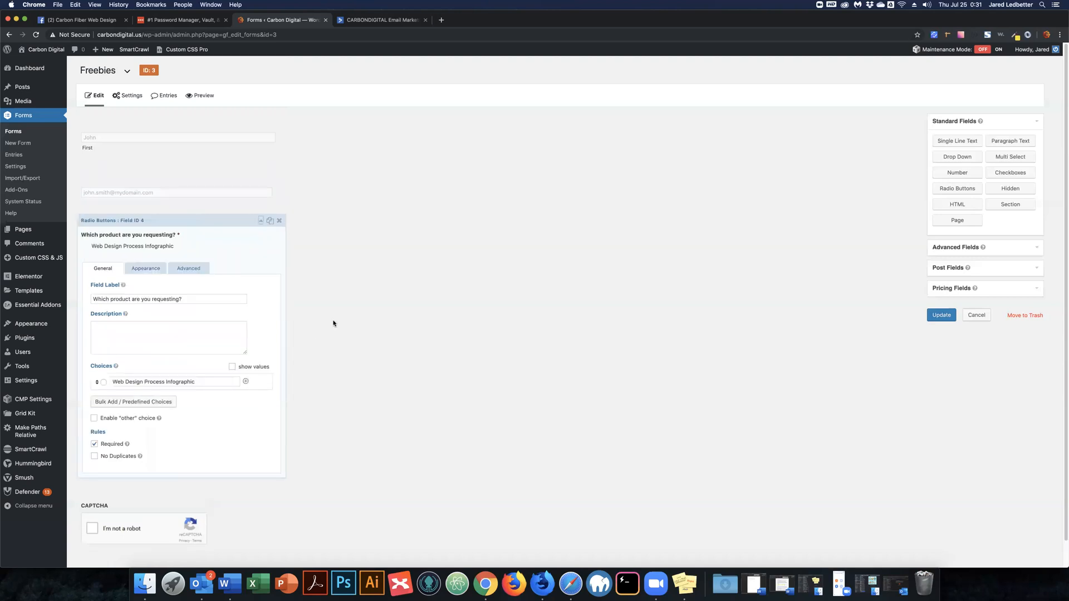
Set the Freebies form's CAPTCHA theme to Dark and update the form.
scroll(334, 319, down, 1)
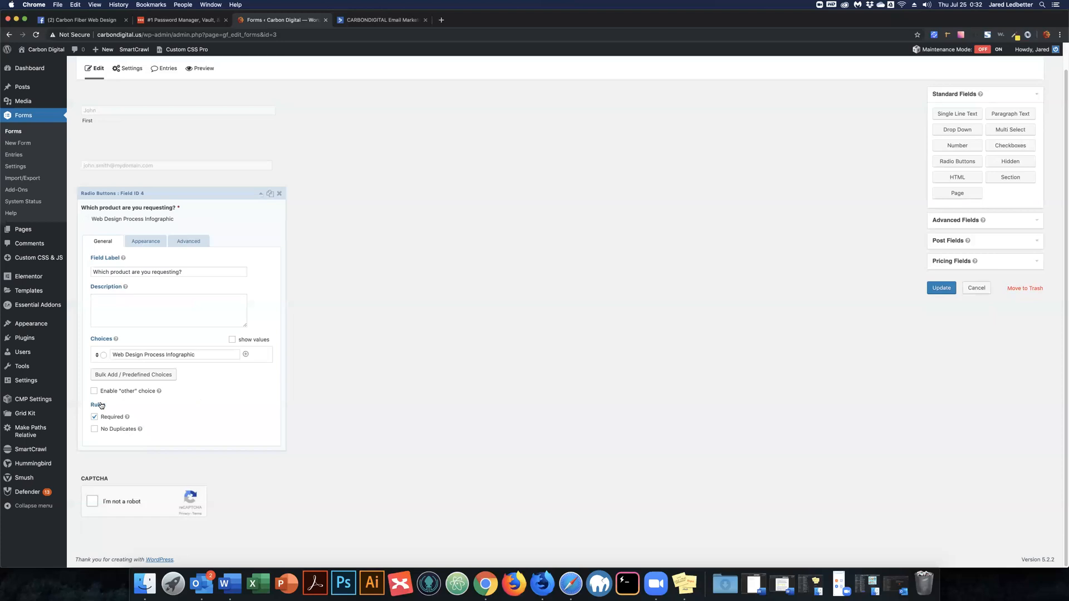
click(156, 483)
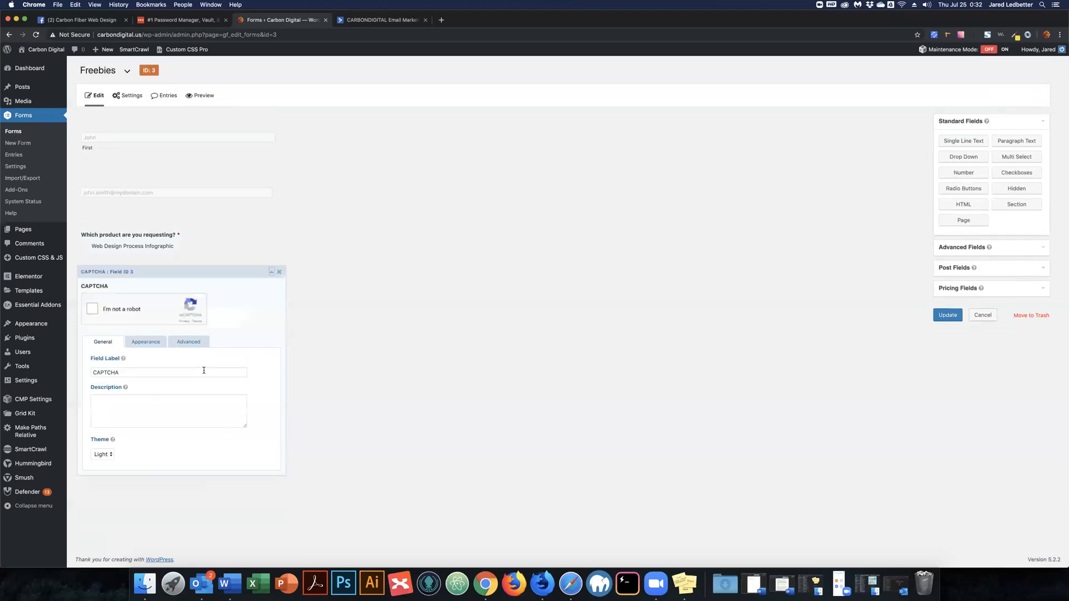
click(107, 455)
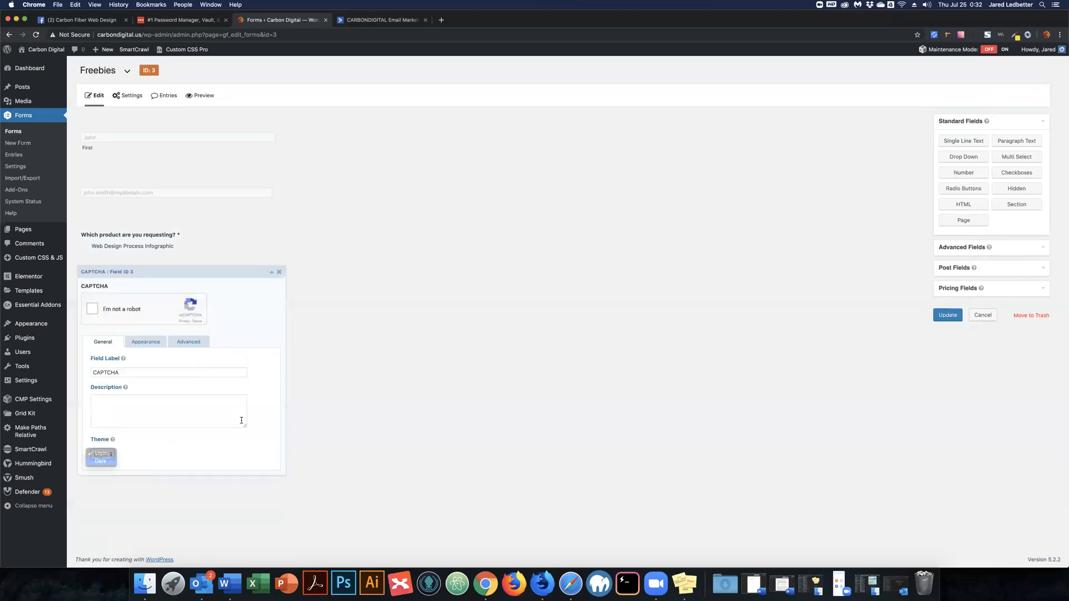
click(335, 377)
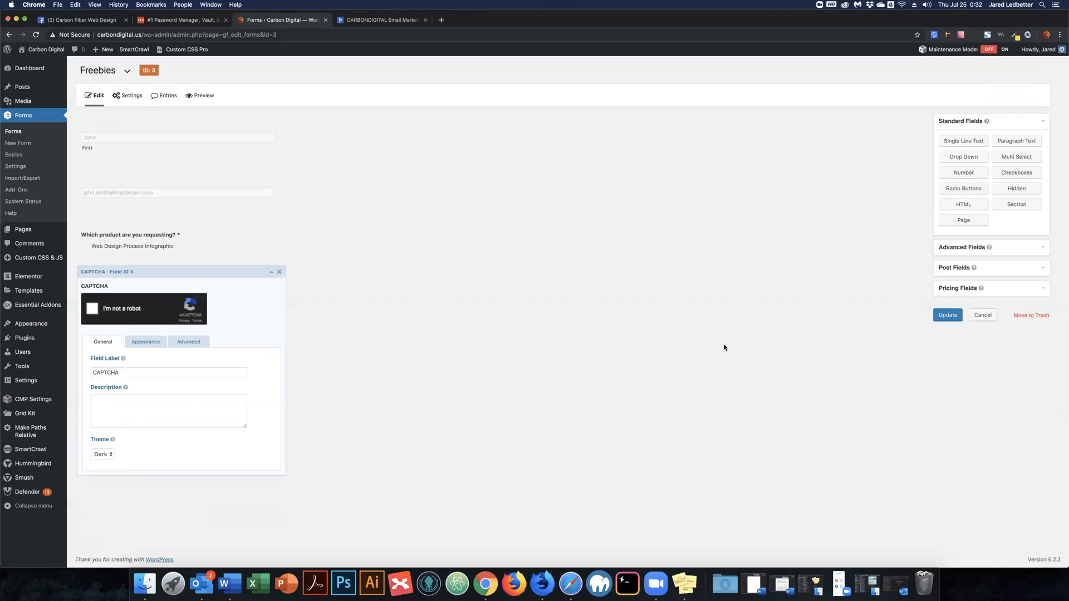
click(947, 316)
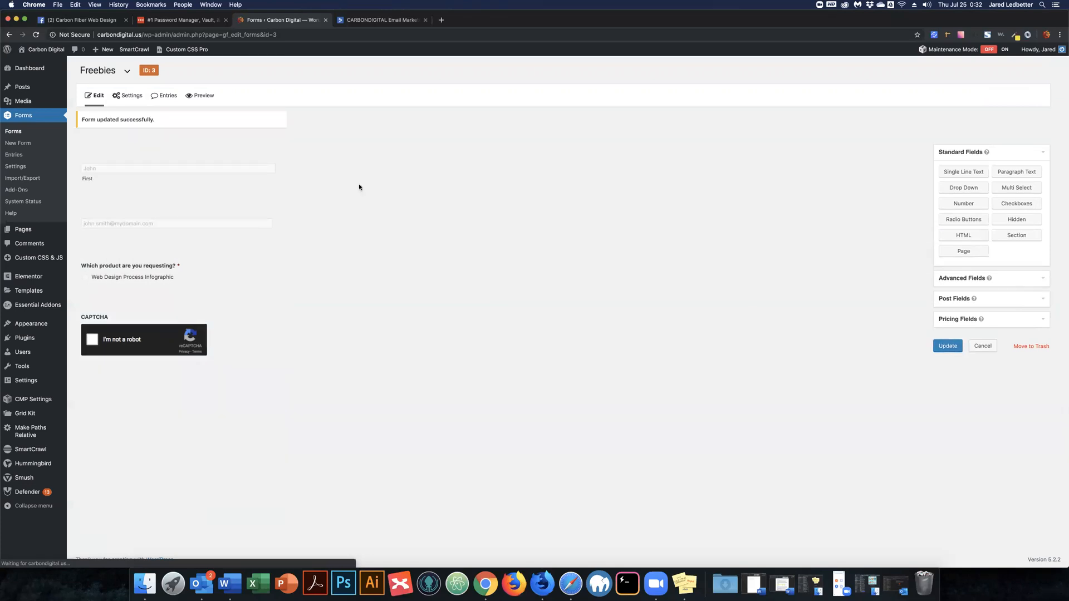
mouse_move(130, 99)
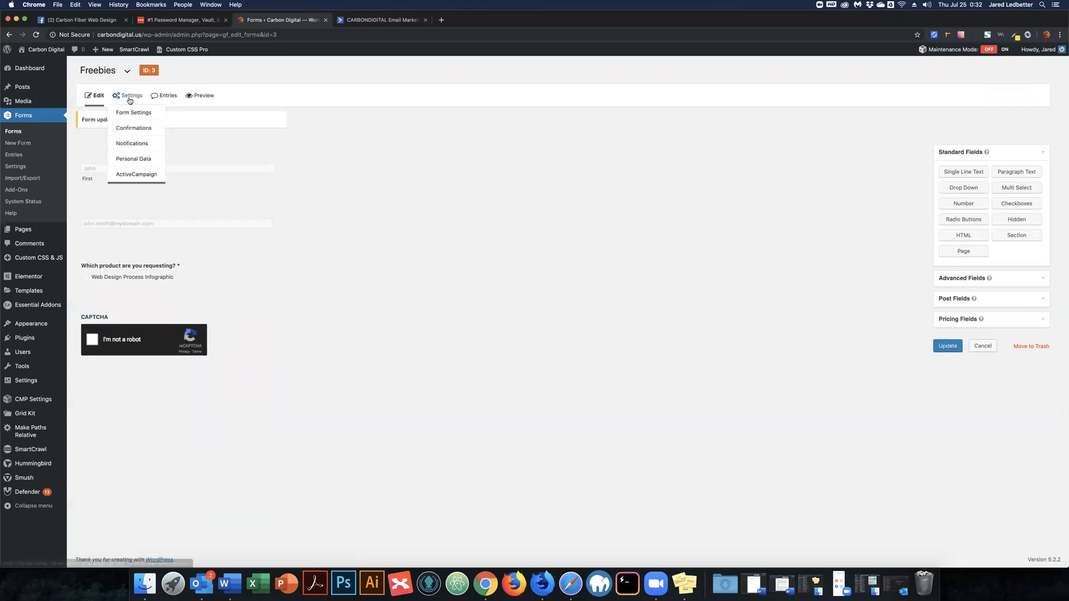
Start a new Freebies ActiveCampaign feed on the Digital Resource Customers list and save it.
click(141, 176)
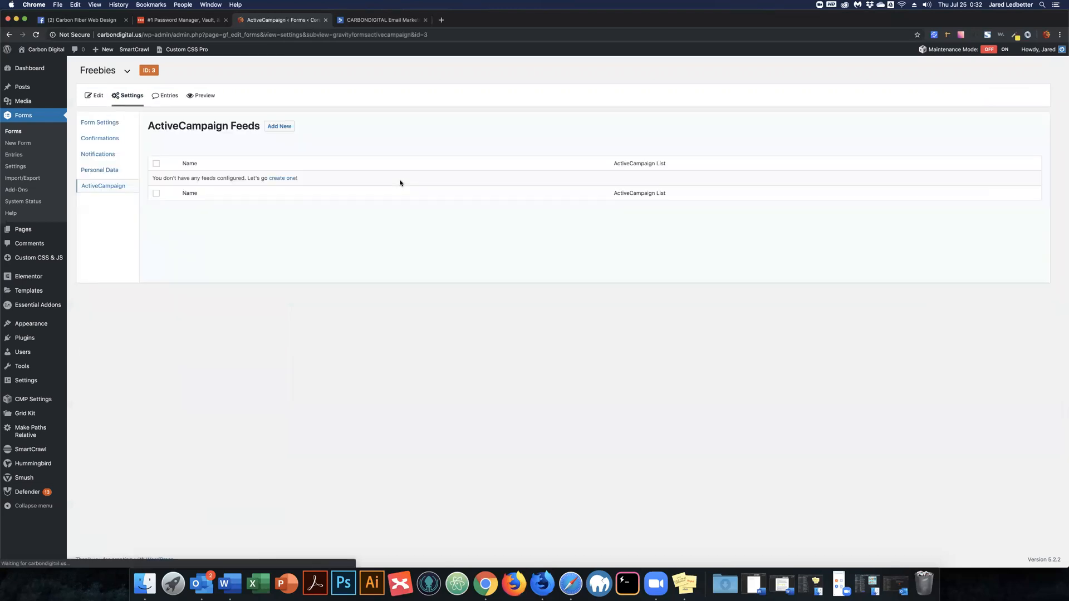
drag(172, 131, 281, 130)
click(281, 127)
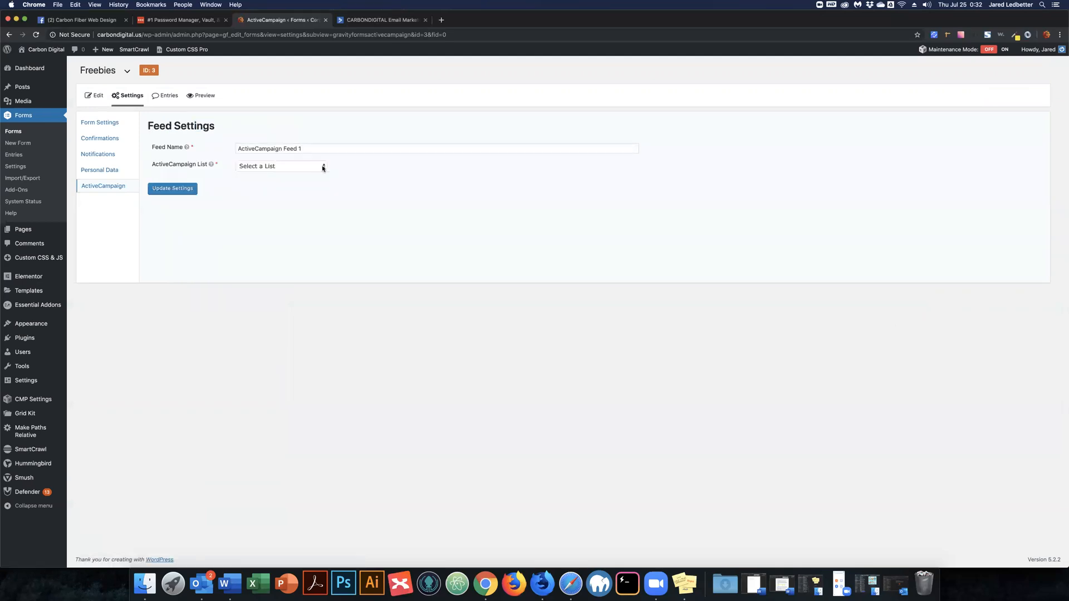
click(322, 166)
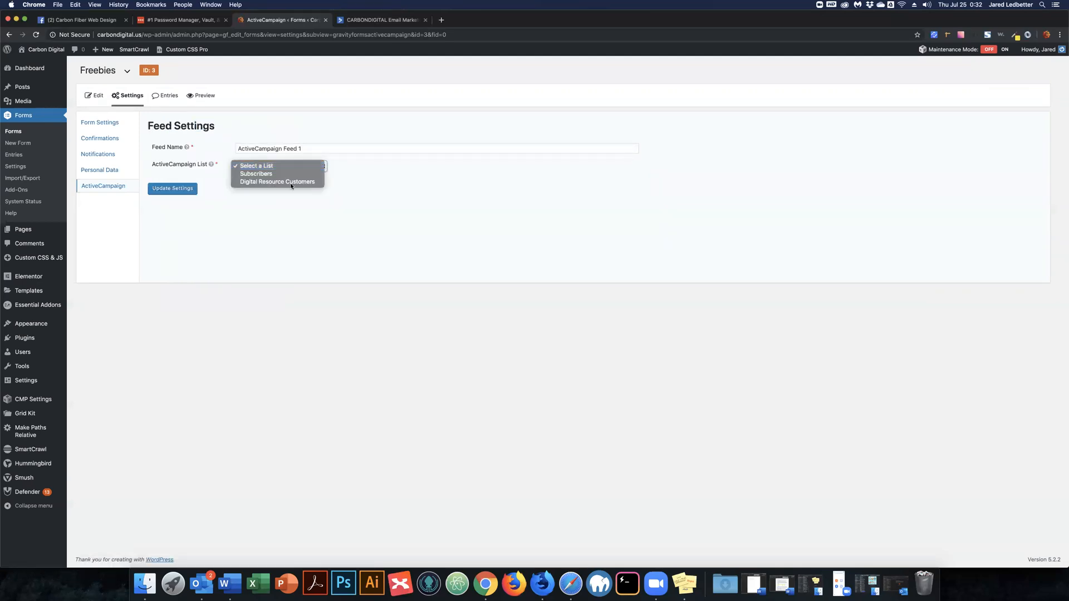
click(243, 184)
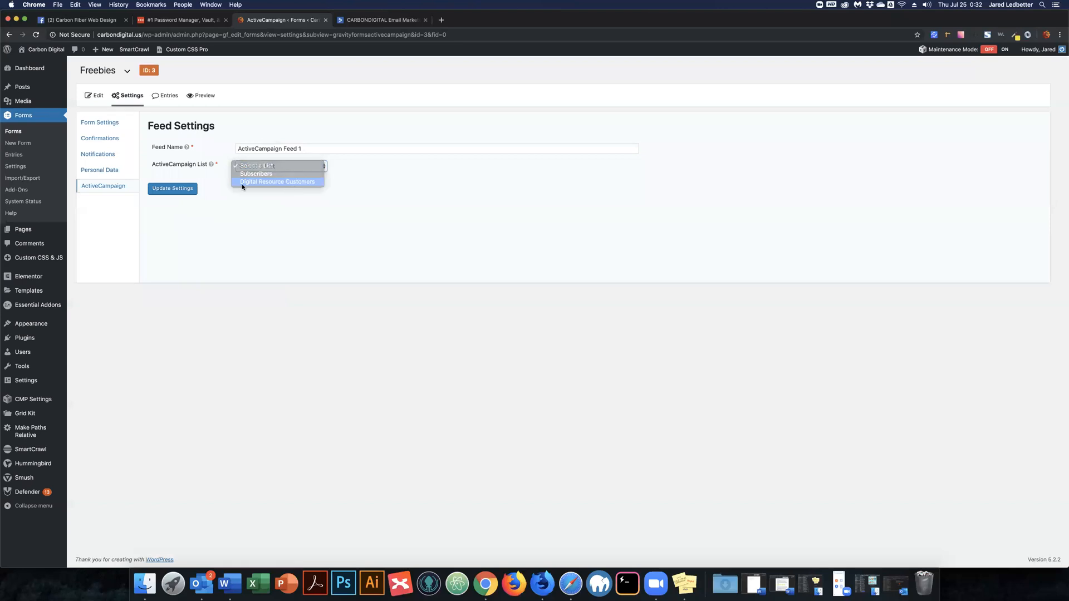
click(172, 190)
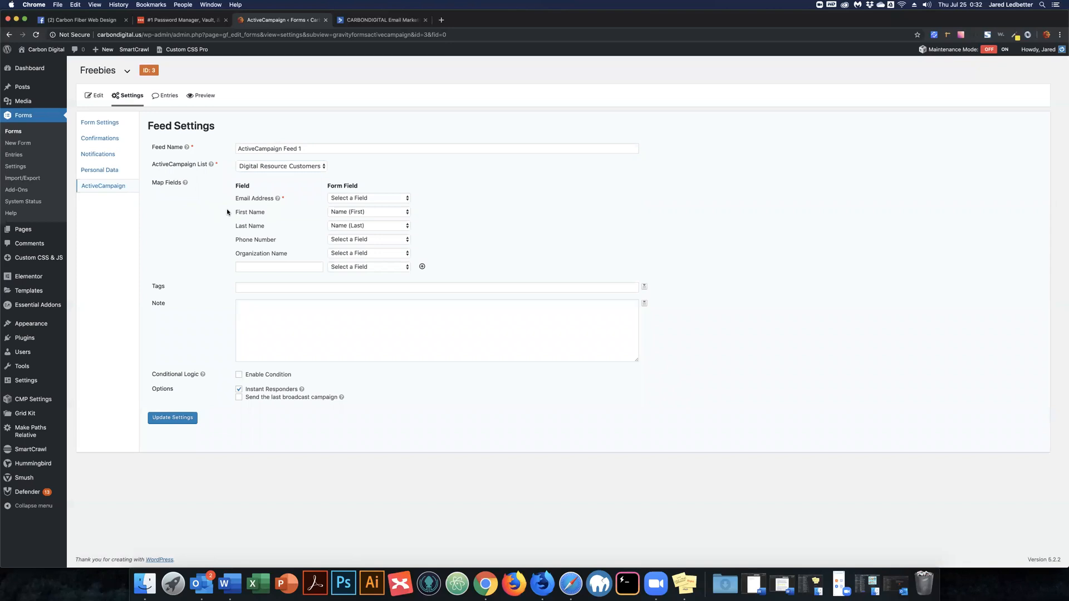
Map Email Address to the form's Email field and add the tag web_design_process_infographic.
click(346, 198)
click(344, 206)
click(252, 288)
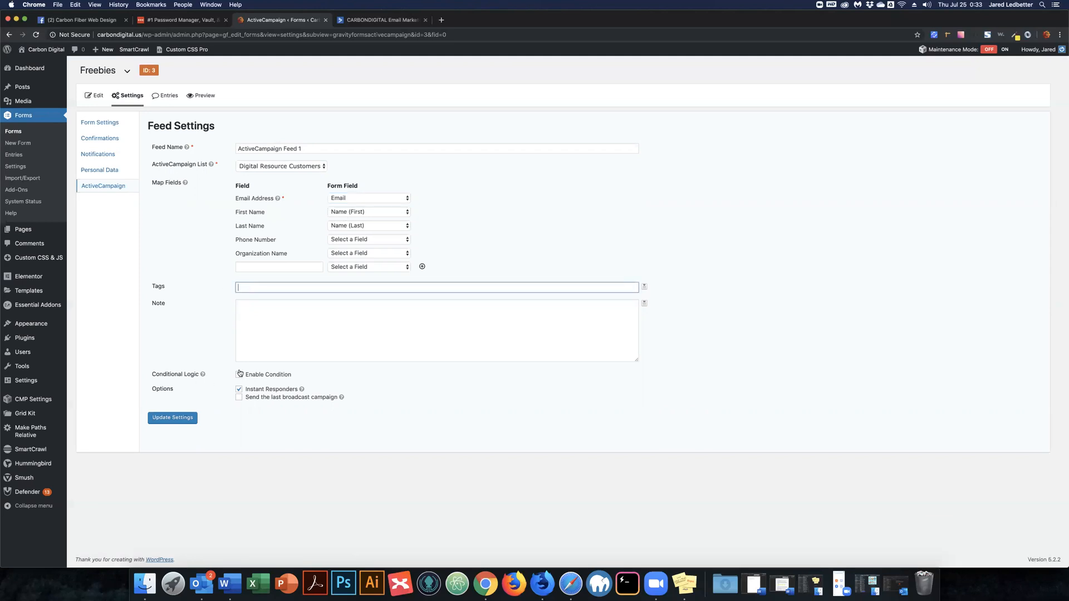
click(363, 21)
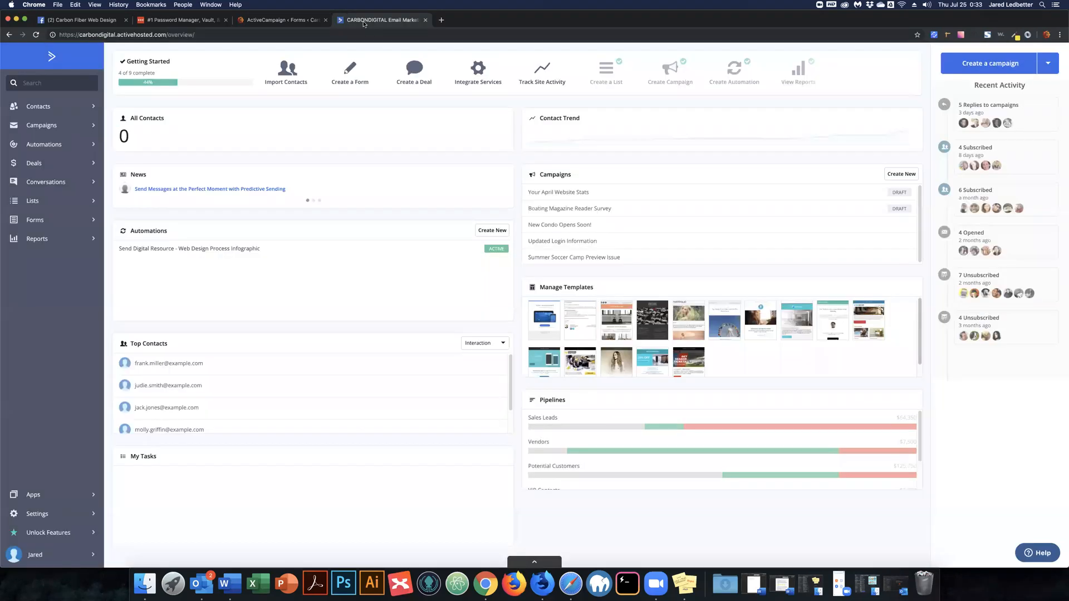
click(297, 21)
text(web)
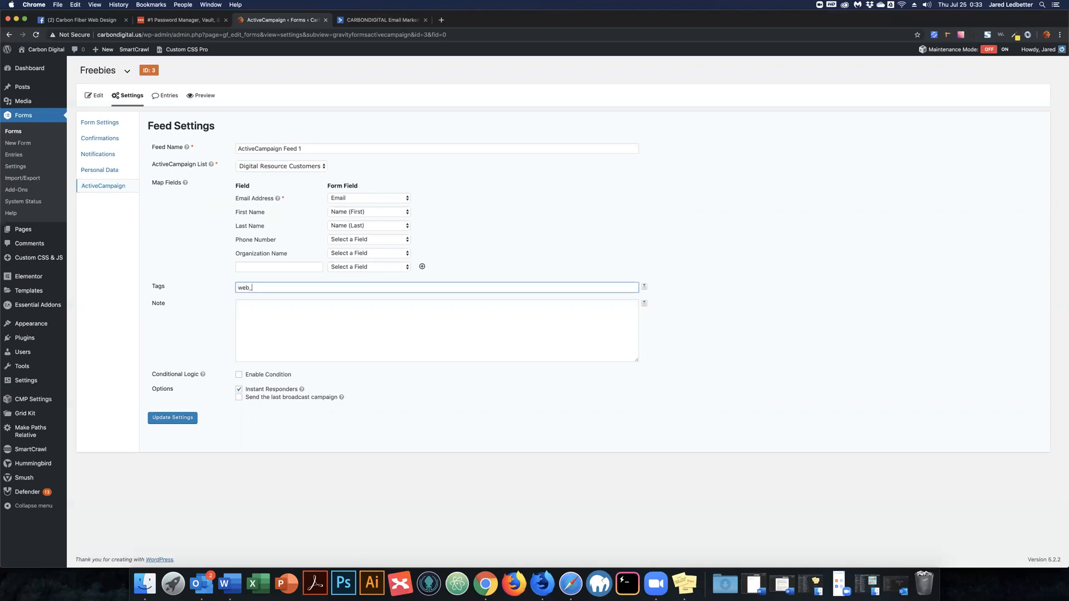
text(_design_process_infographic)
Enable conditional logic (Any: Which product is Web Design Process Infographic) and save the feed.
drag(185, 374, 163, 375)
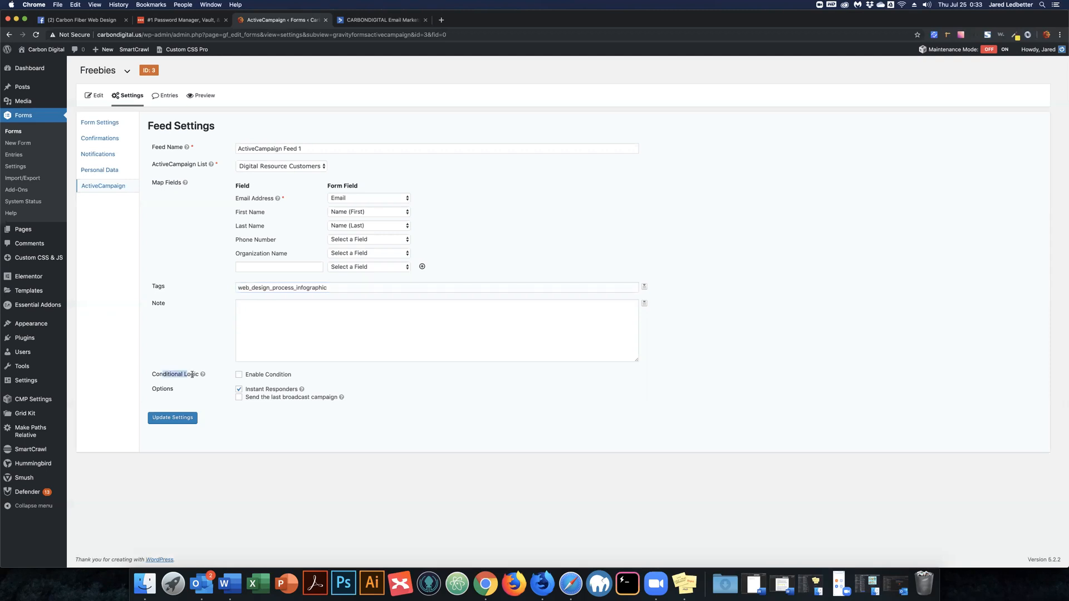
click(239, 376)
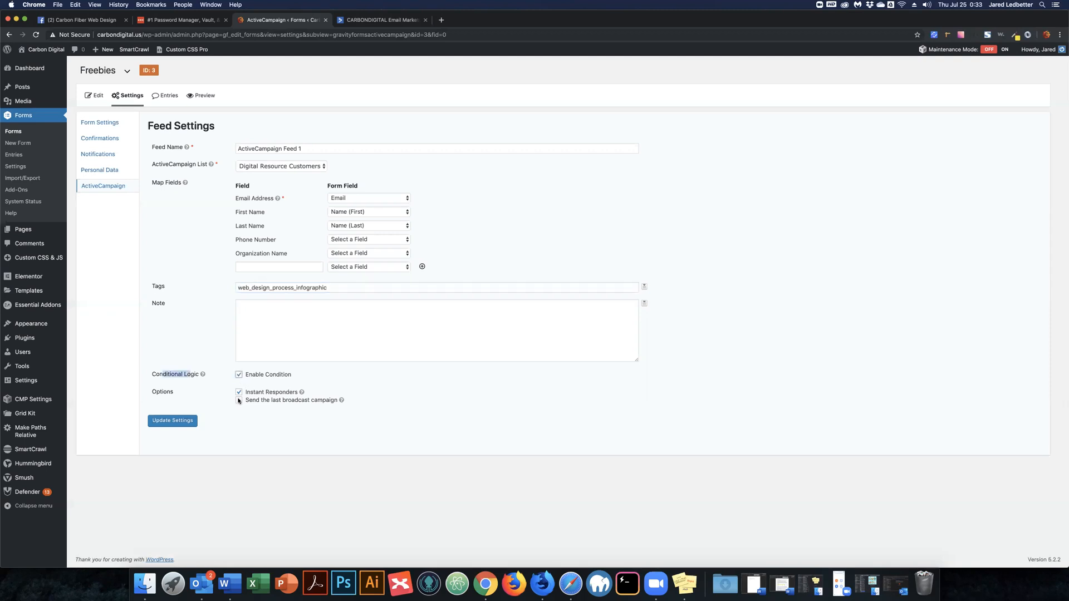
click(299, 389)
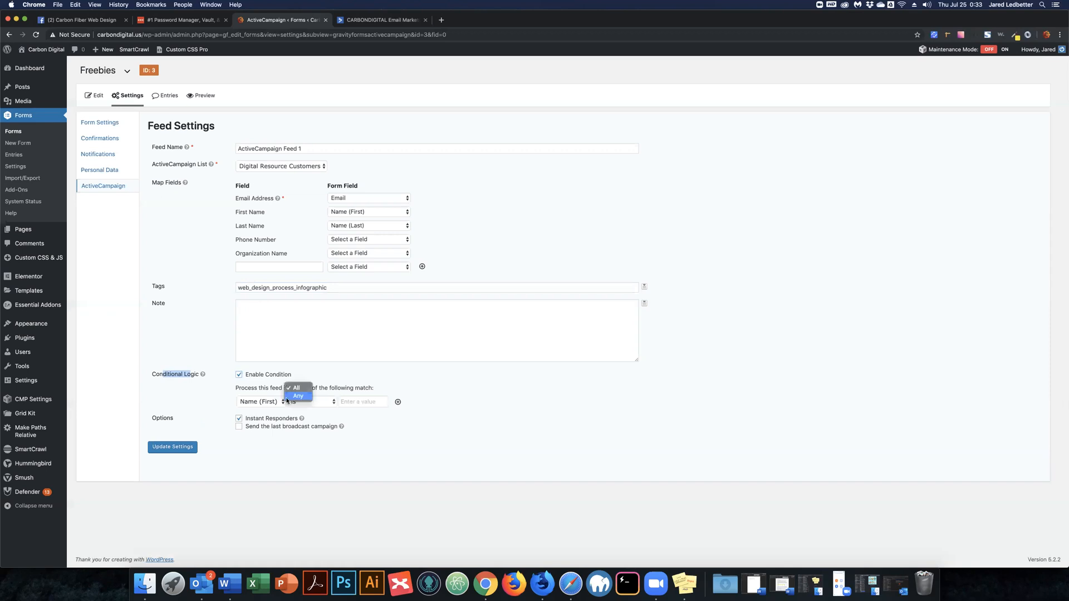
click(287, 398)
click(277, 402)
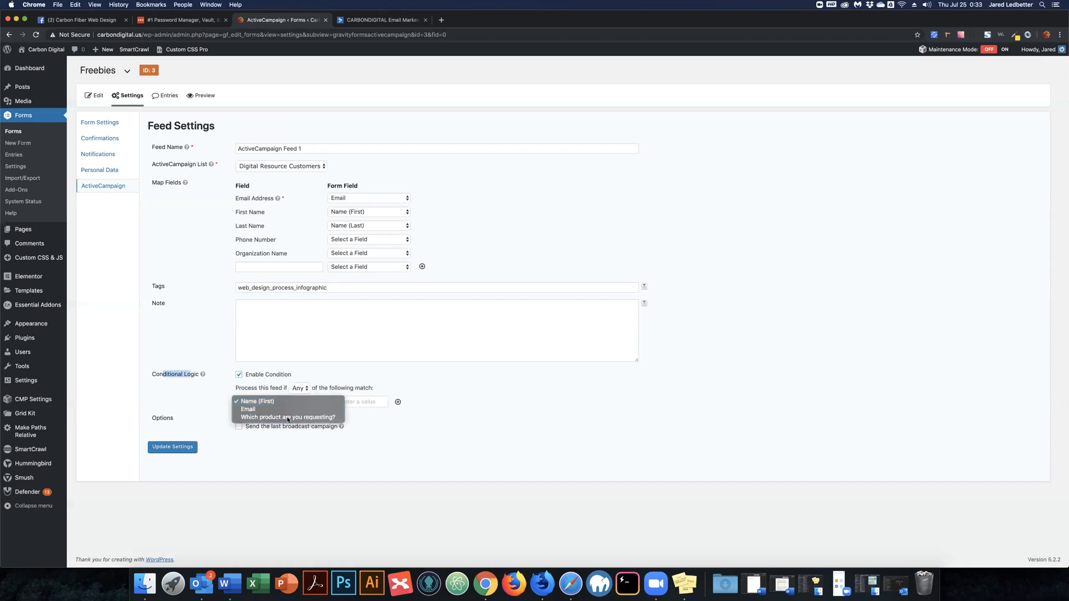
click(288, 418)
click(381, 404)
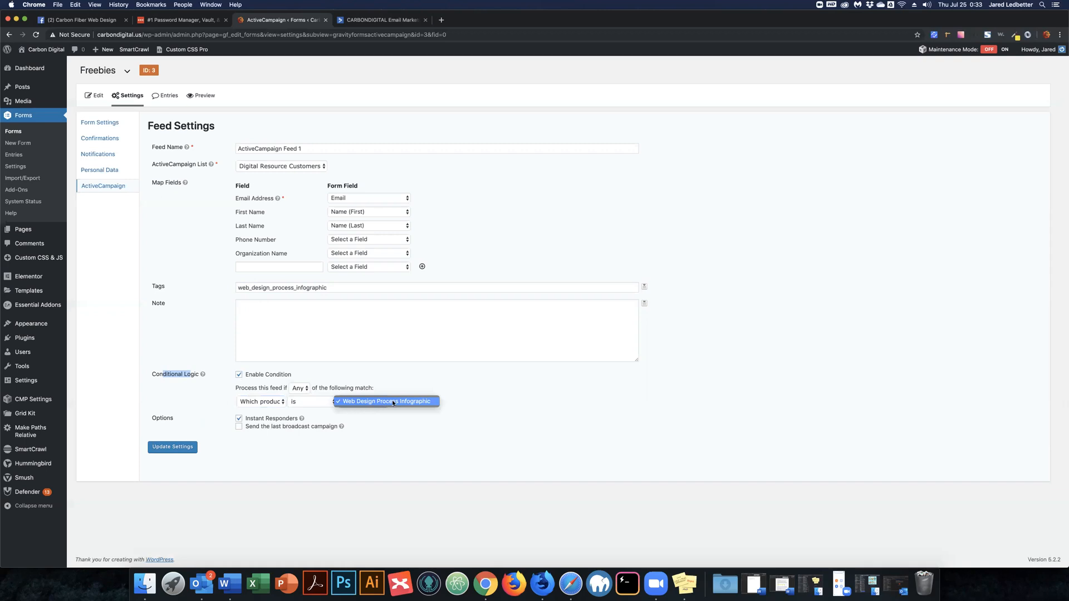
click(453, 398)
click(470, 399)
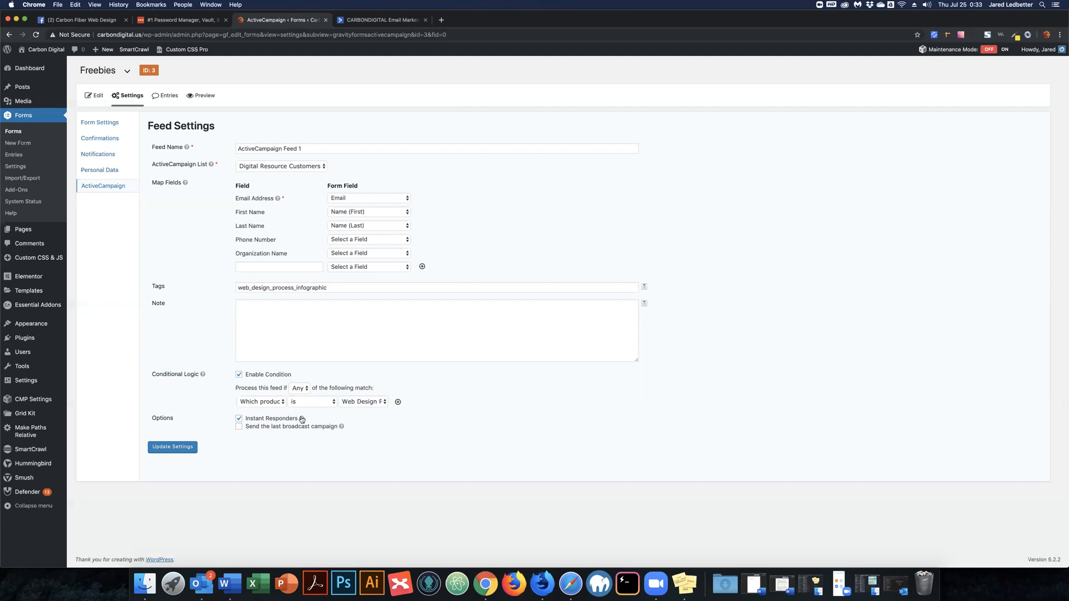
mouse_move(302, 419)
click(170, 448)
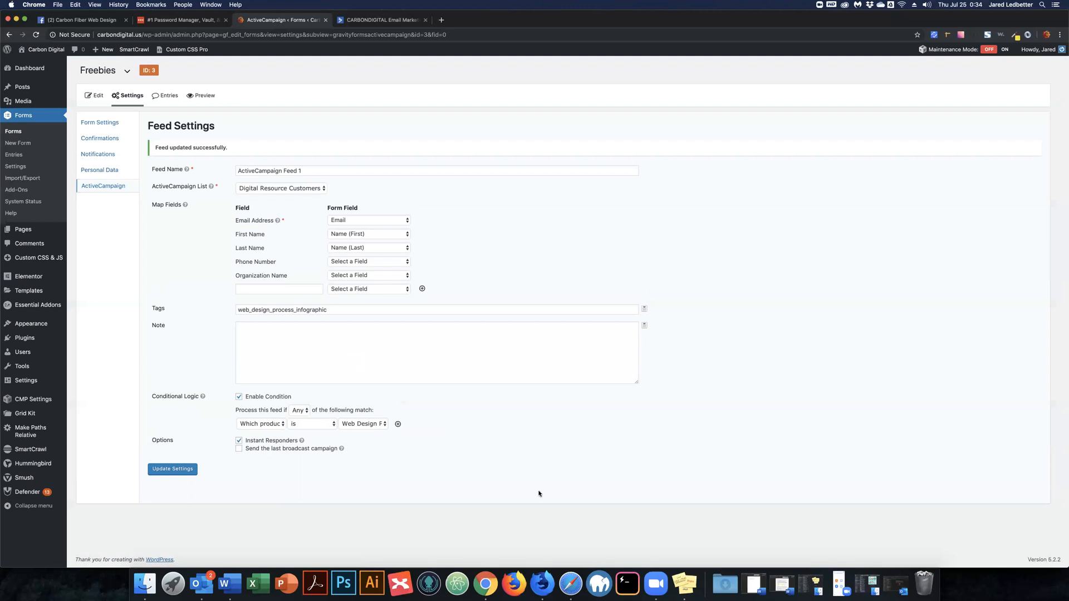
click(541, 583)
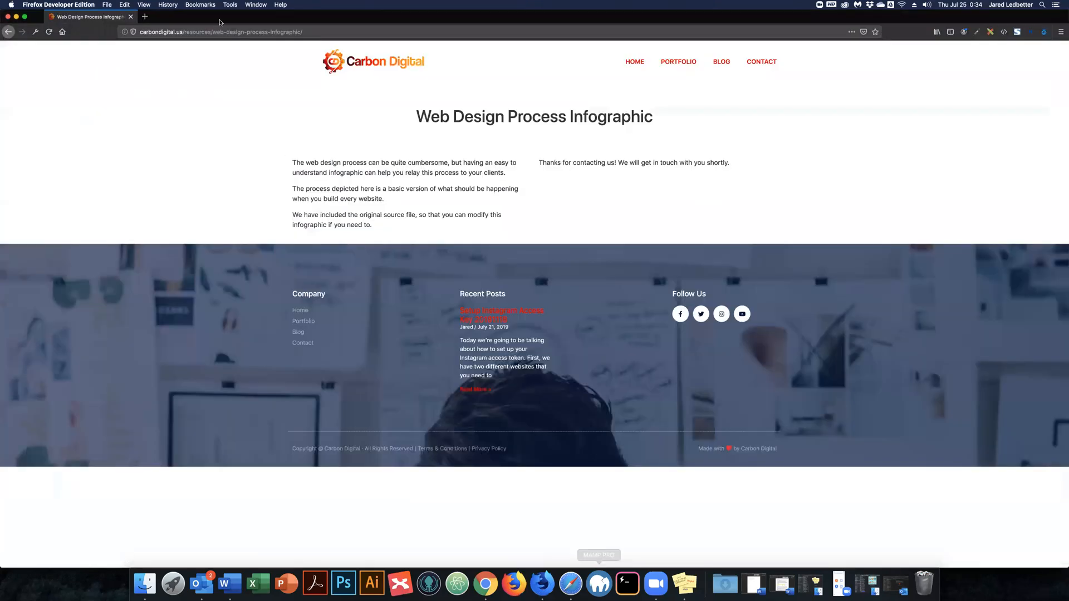
Go up to carbondigital.us/resources and open the Web Design Process Infographic resource page.
click(336, 32)
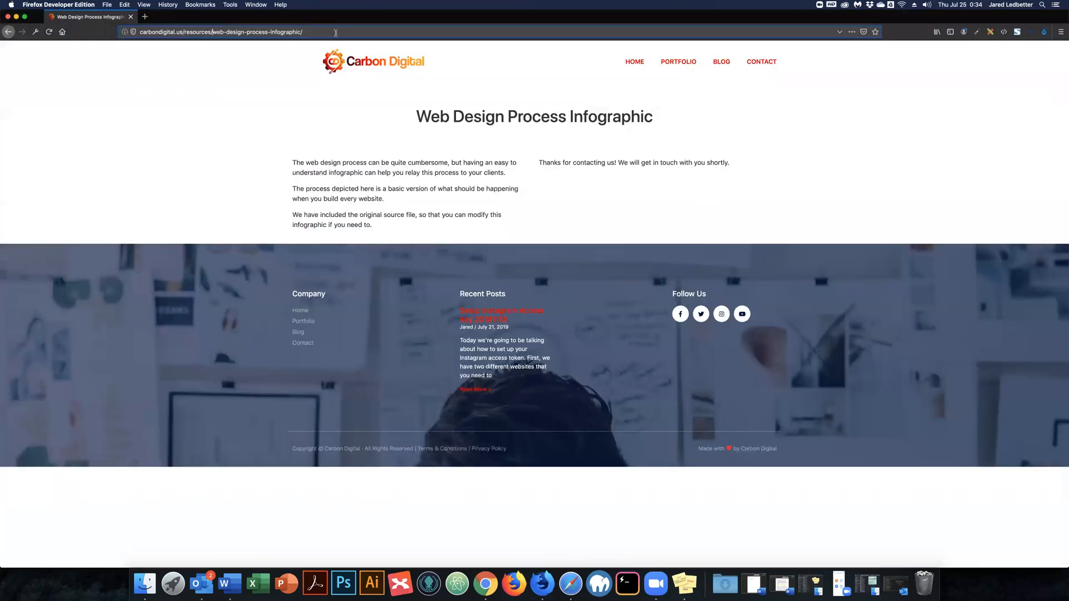
shift+click(395, 31)
key(BackSpace)
key(Return)
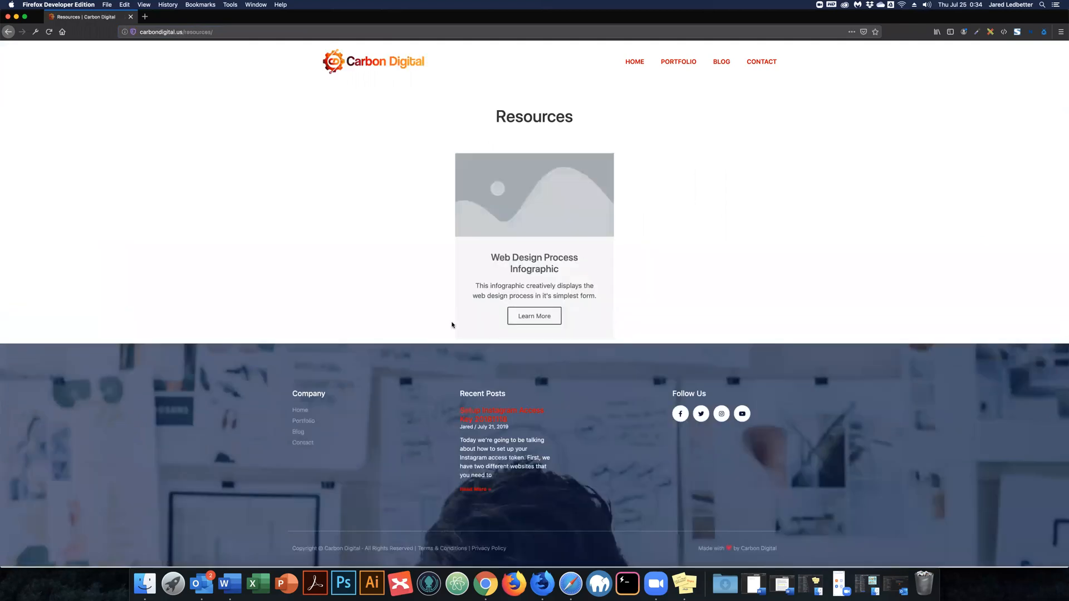
click(539, 316)
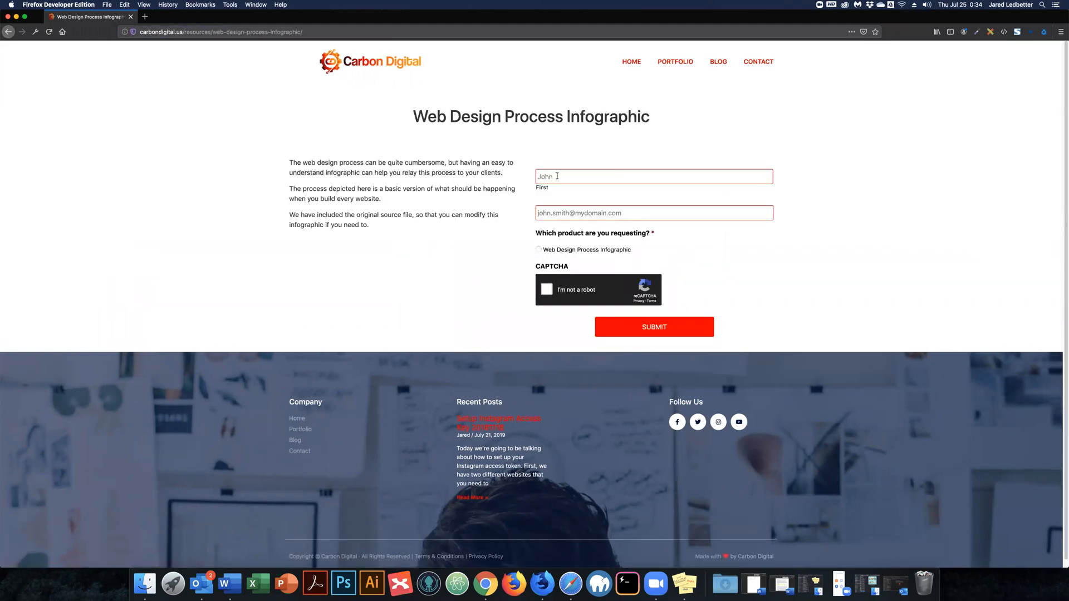
Enter the requester's first name and e-mail address, and select the Web Design Process Infographic product.
click(575, 181)
text(Jared)
key(Tab)
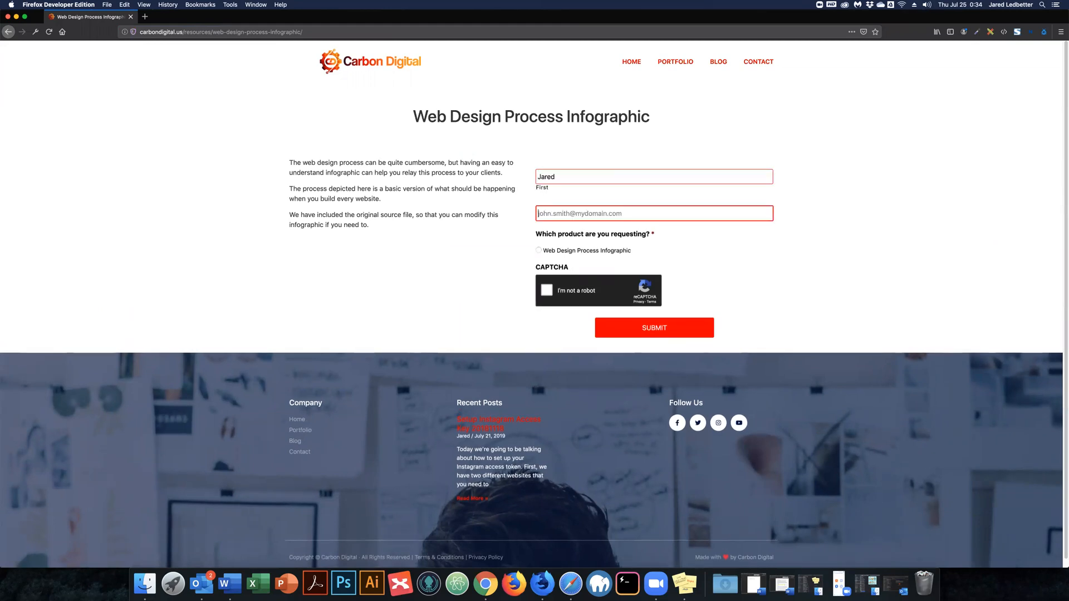
text(jared.)
key(Down)
key(Return)
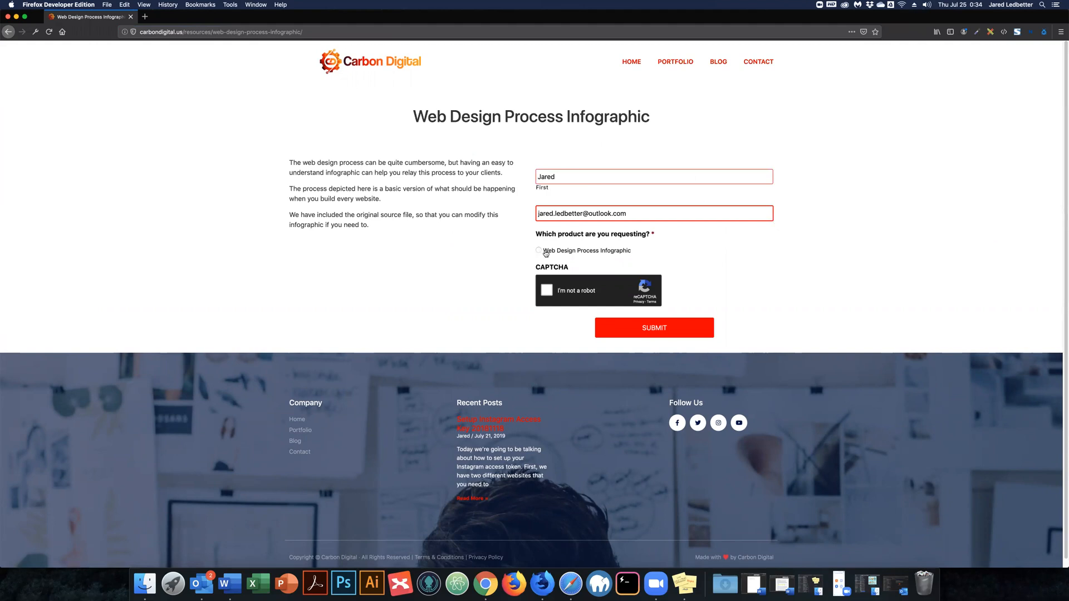
key(Tab)
key(space)
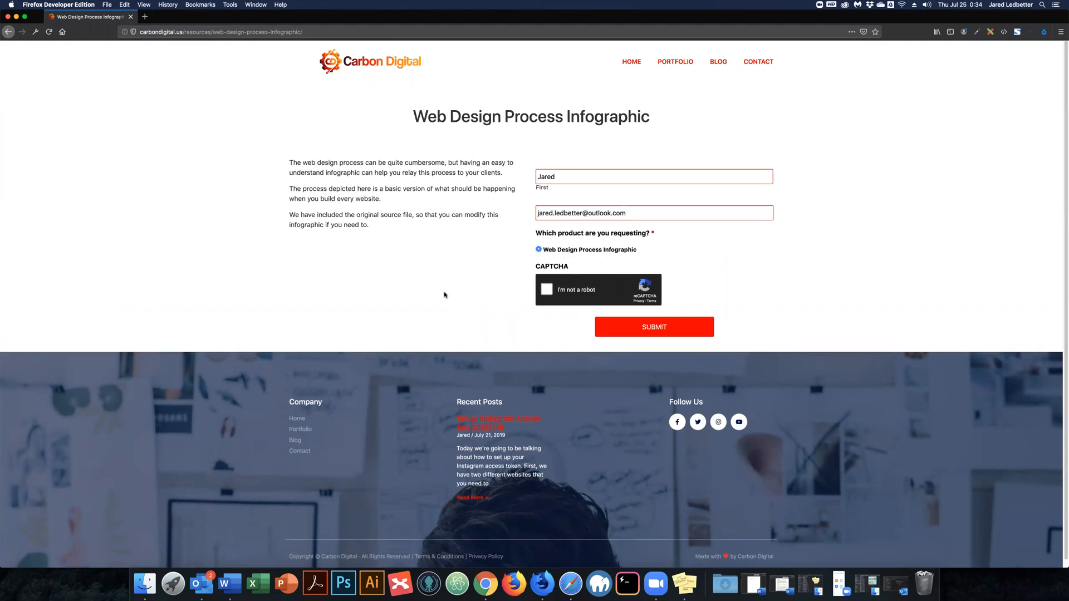
Pass the reCAPTCHA check by marking the four images containing a bus.
click(548, 289)
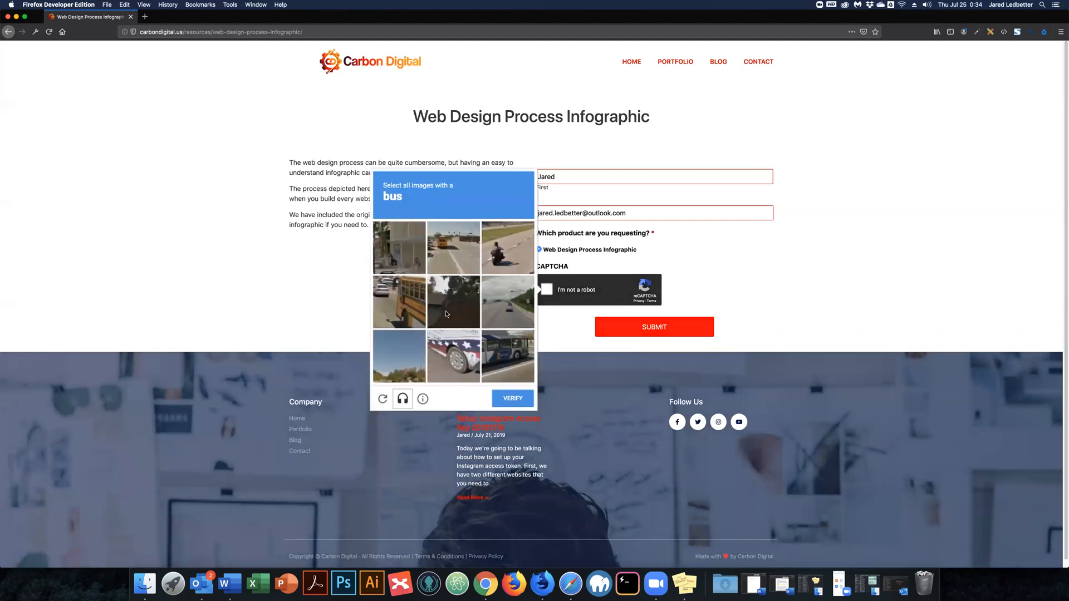
click(453, 247)
click(399, 302)
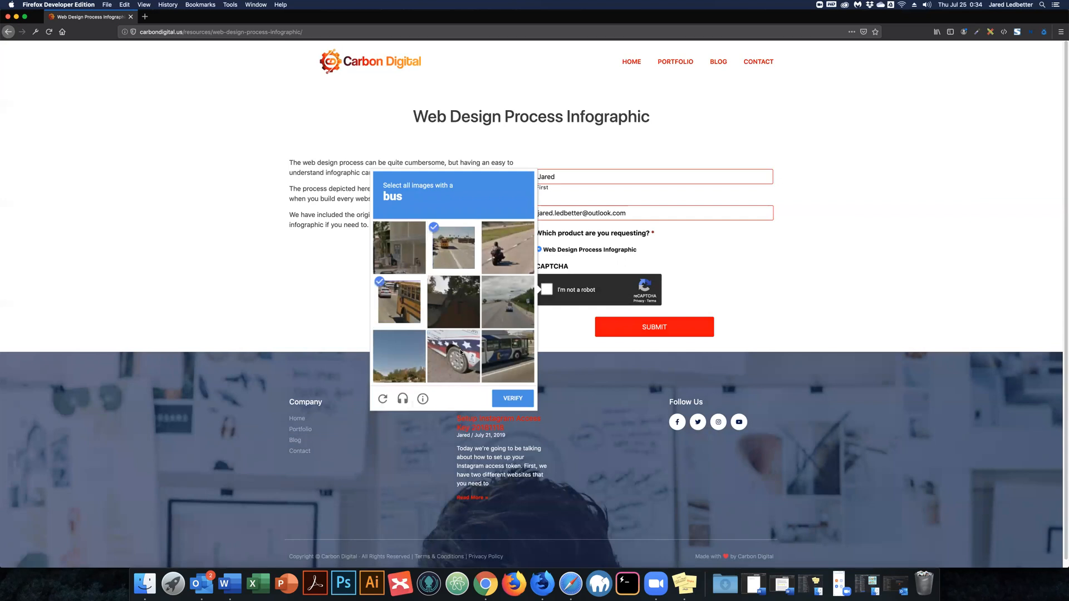
click(461, 352)
click(520, 356)
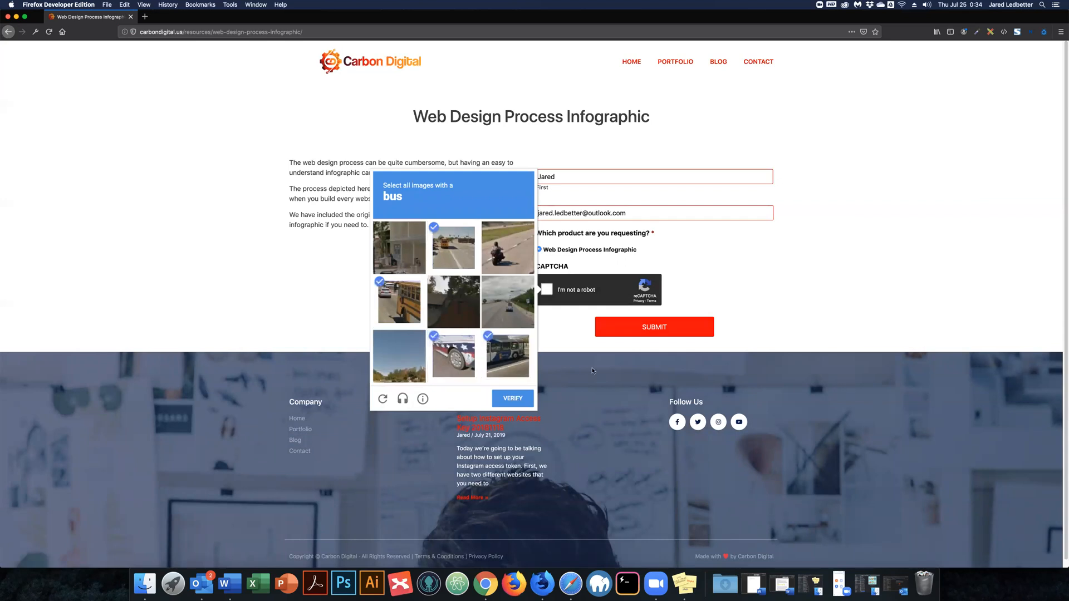
Submit the request form, confirm the thank-you message, and minimize Firefox.
click(654, 328)
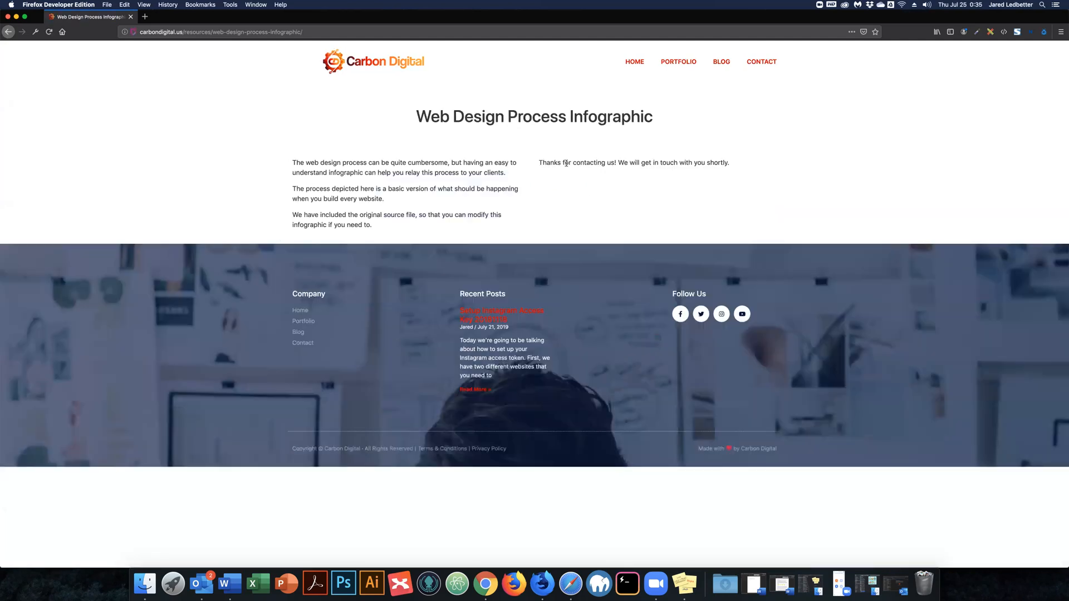
drag(550, 163, 732, 161)
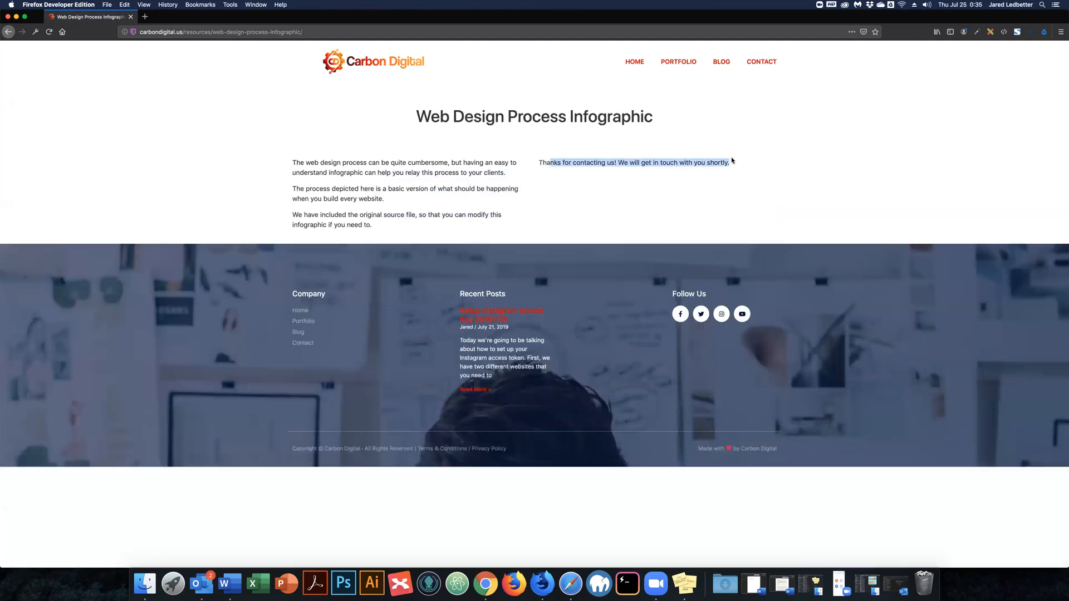
click(16, 16)
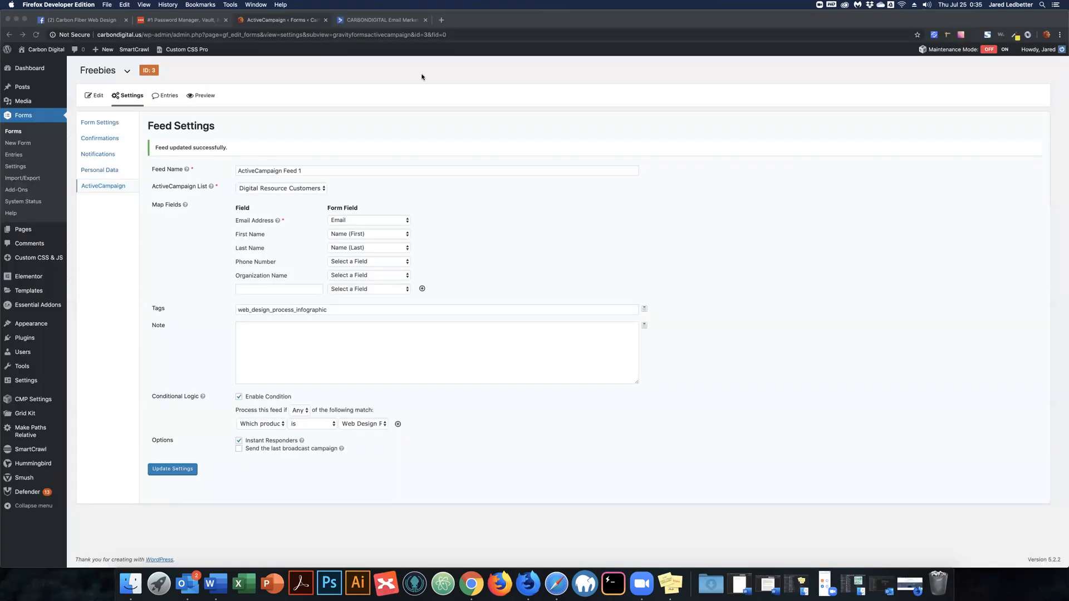
Check that the Digital Resource Customers list shows one new contact, then restore Outlook.
click(579, 21)
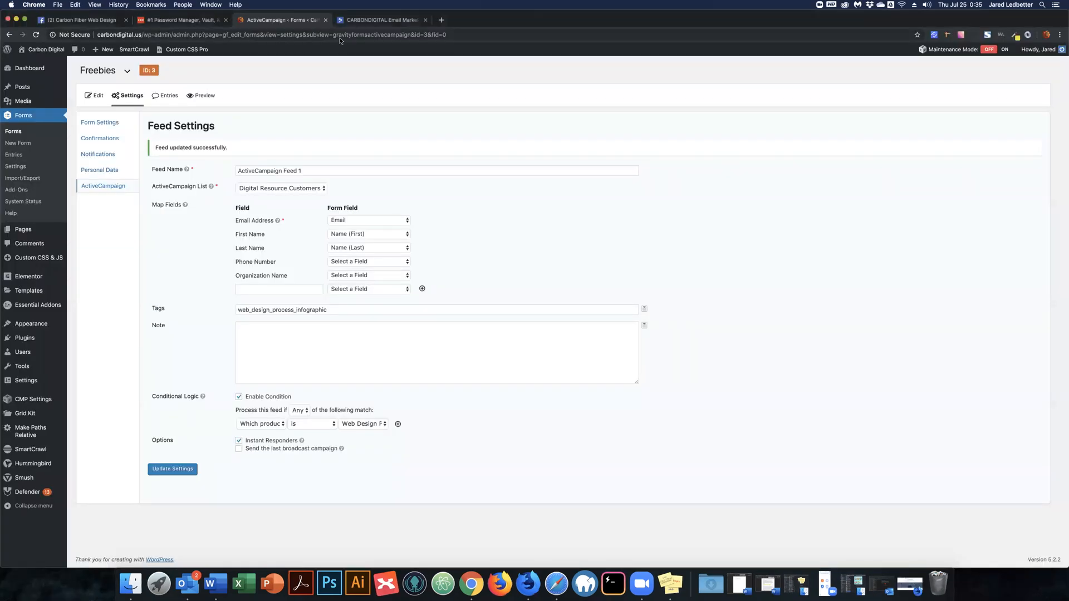
click(360, 20)
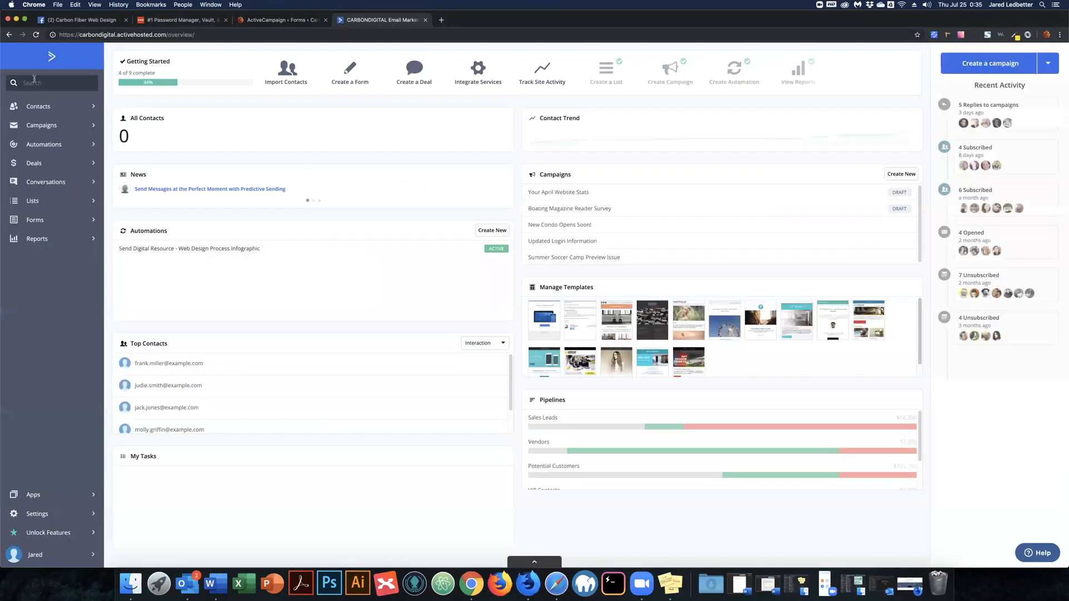
click(49, 207)
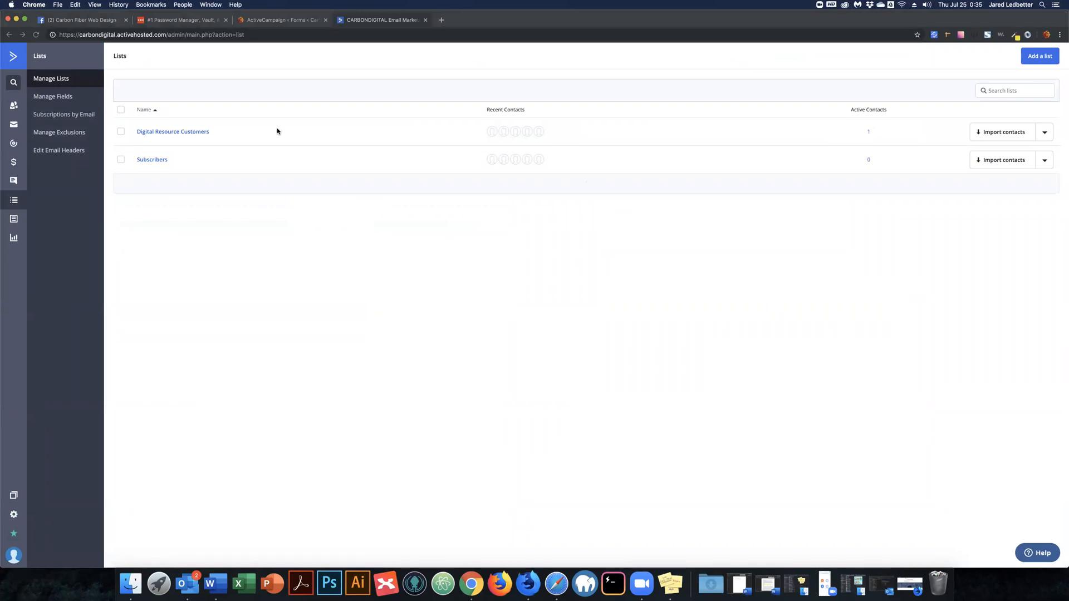
click(181, 132)
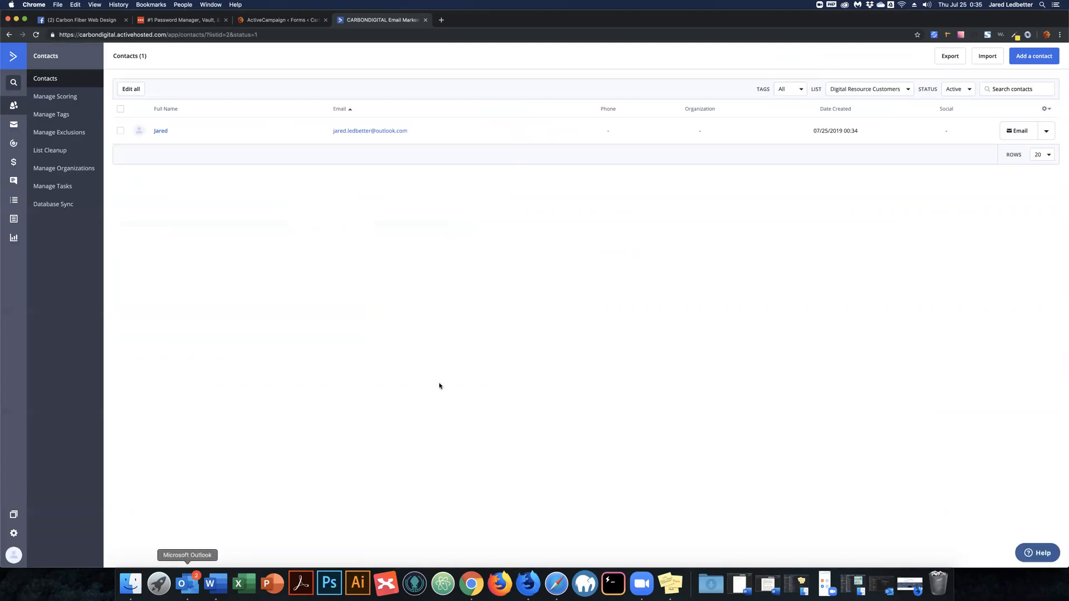
click(187, 584)
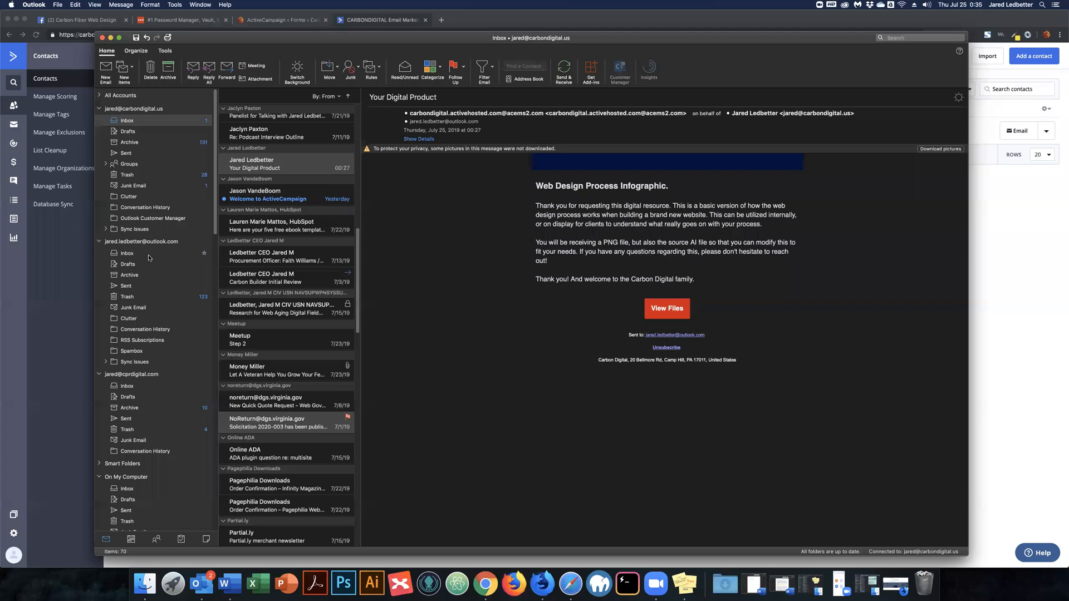
Look through the Outlook.com inbox for the new email, then minimize Outlook with Cmd+M.
click(127, 254)
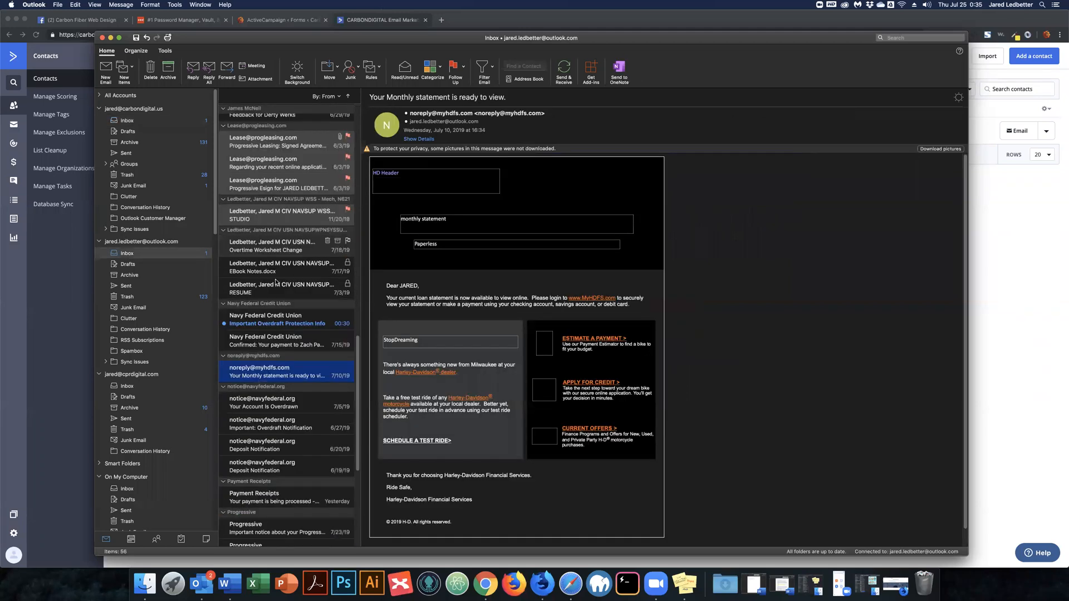
scroll(281, 240, up, 6)
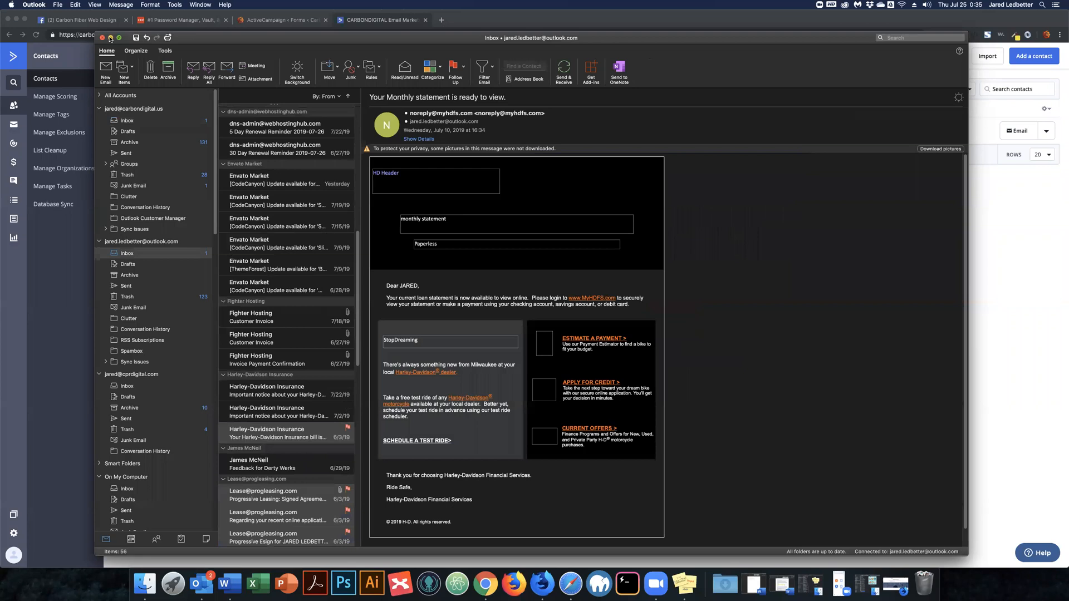
key(super+m)
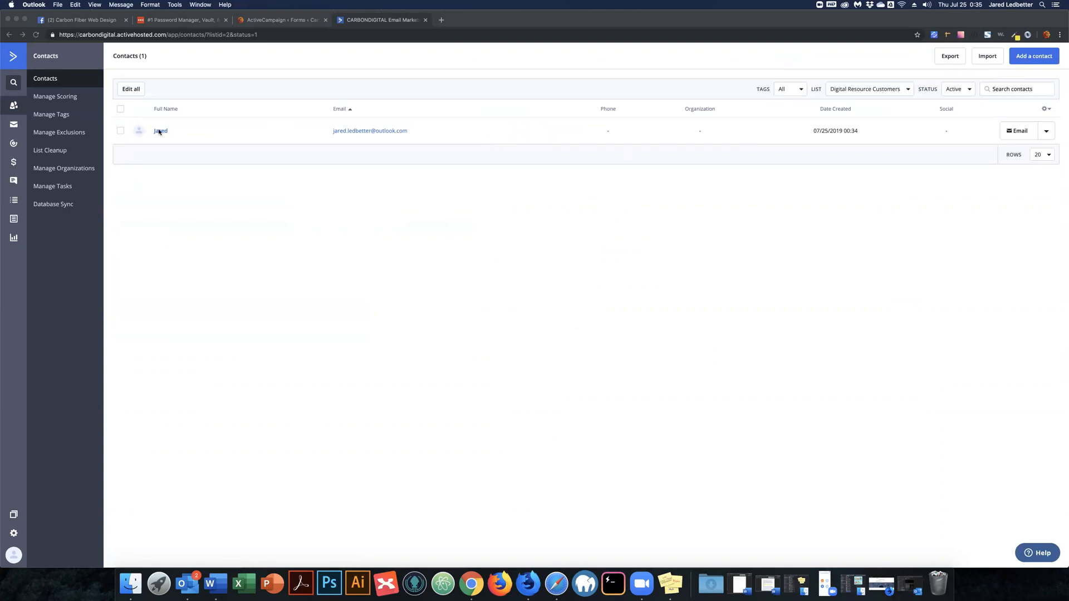
Review the new contact's record and its list subscription activity, then restore Outlook.
click(161, 132)
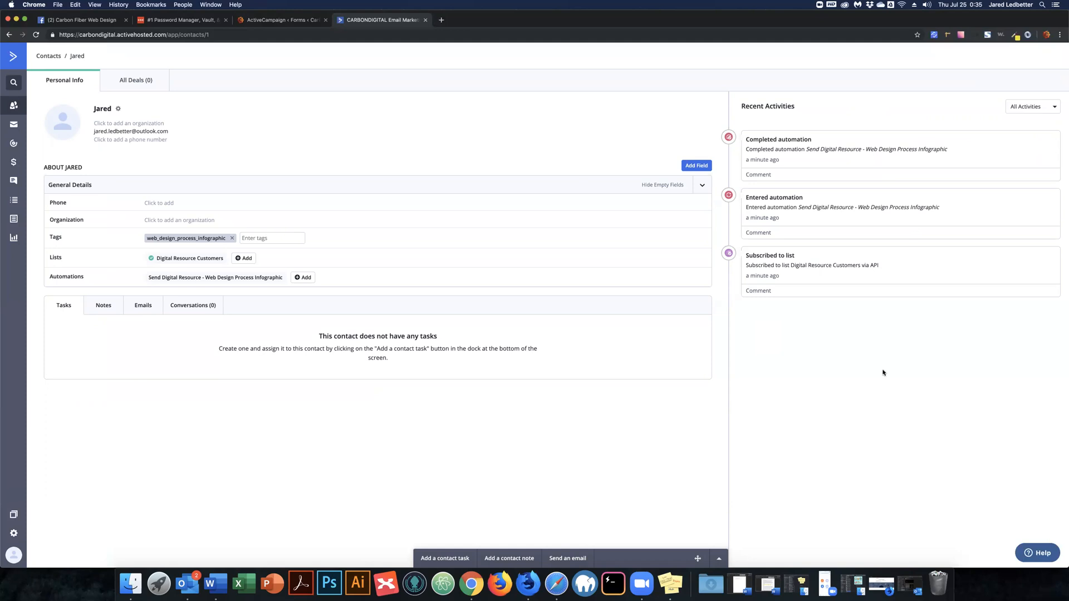
click(879, 267)
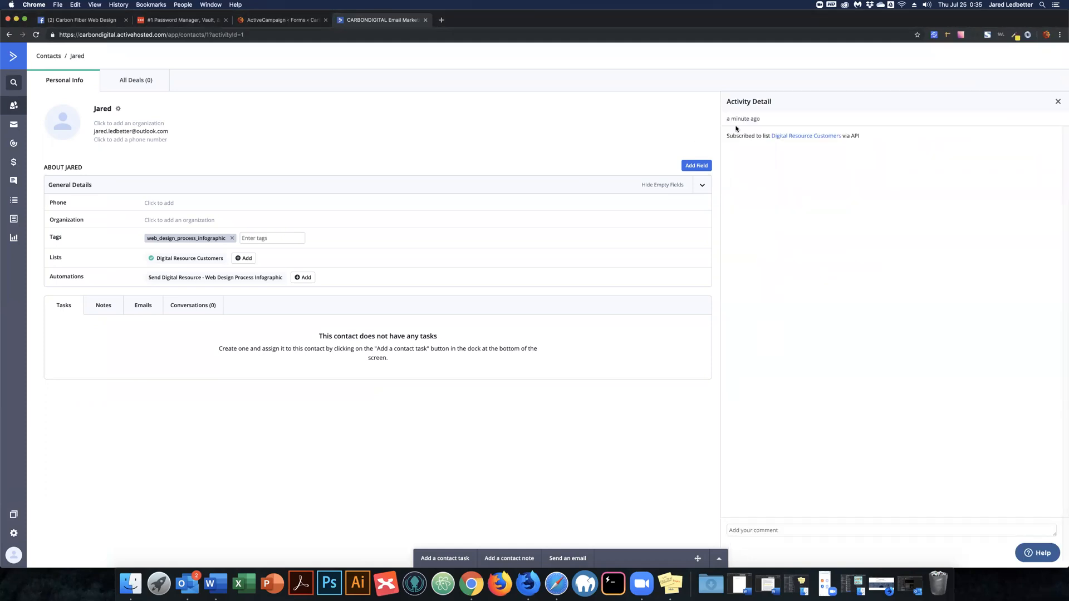
click(1059, 101)
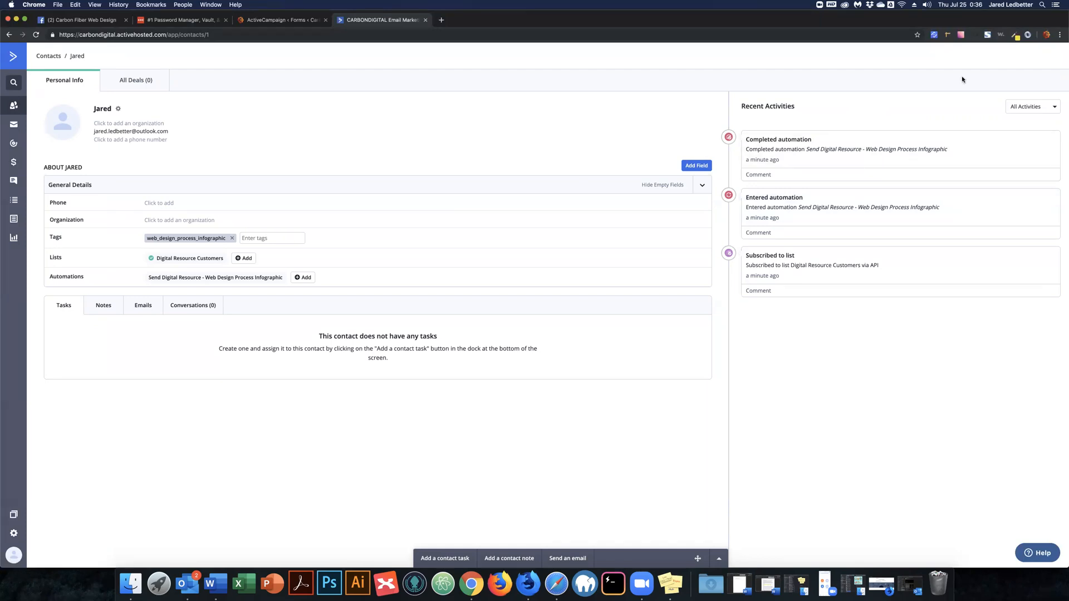
click(965, 24)
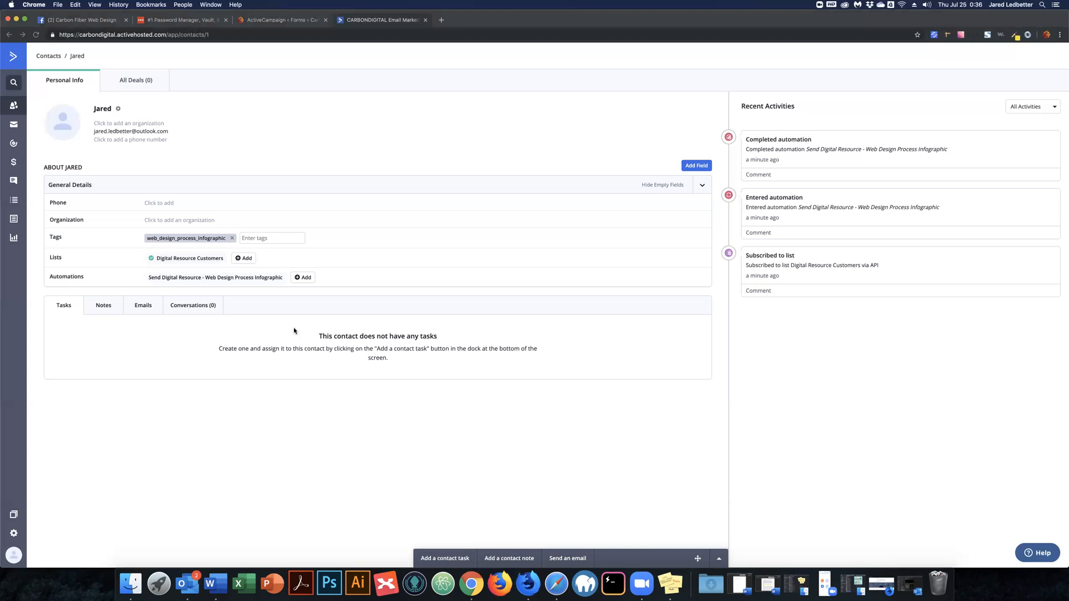
click(187, 583)
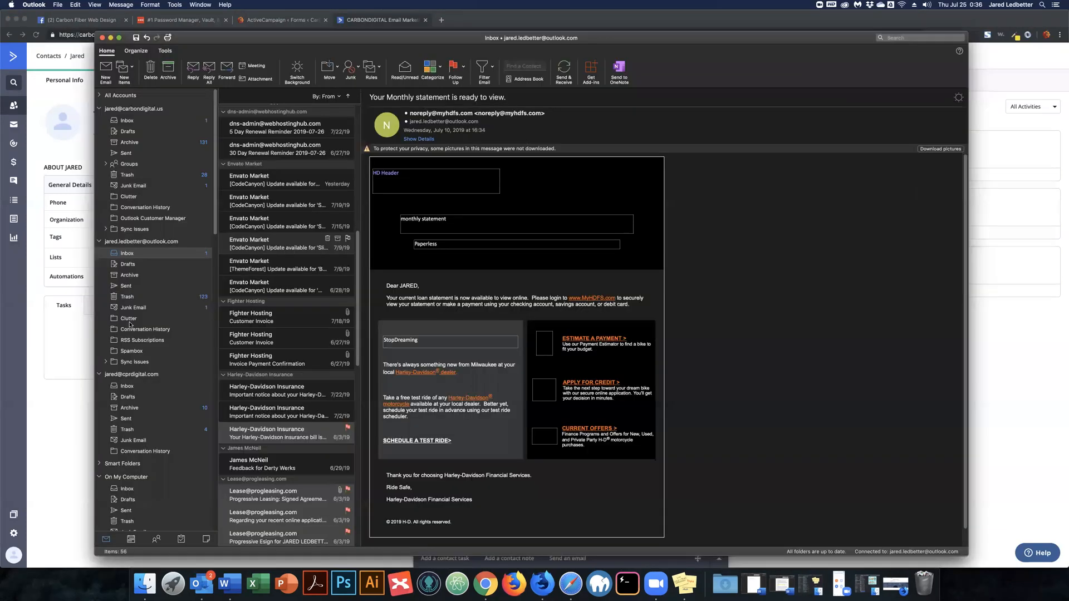
Open the Your Digital Product email from Junk Email in its own enlarged window.
click(159, 308)
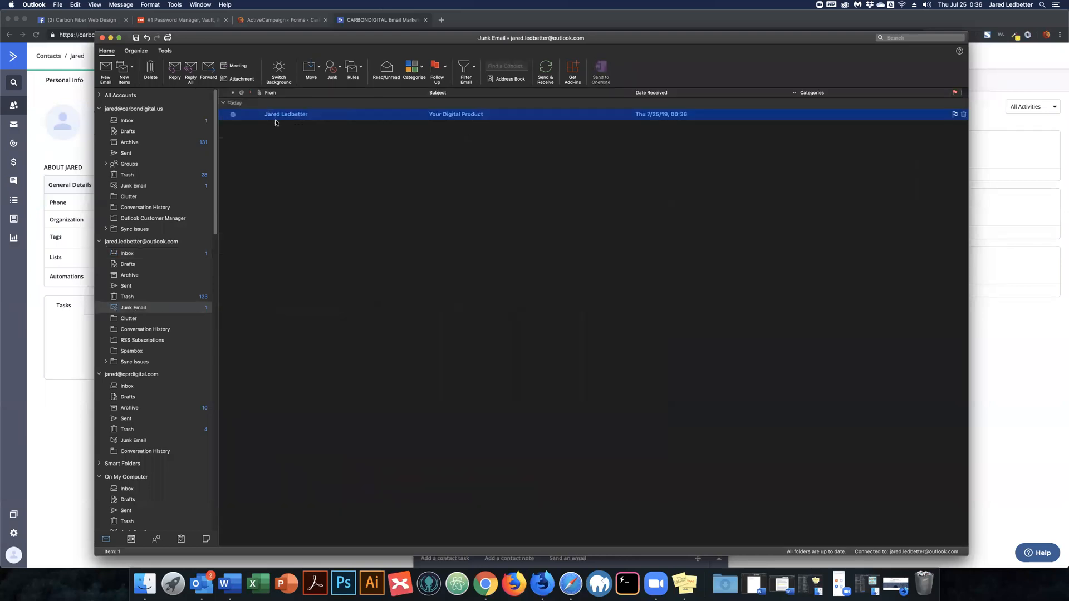
double_click(457, 114)
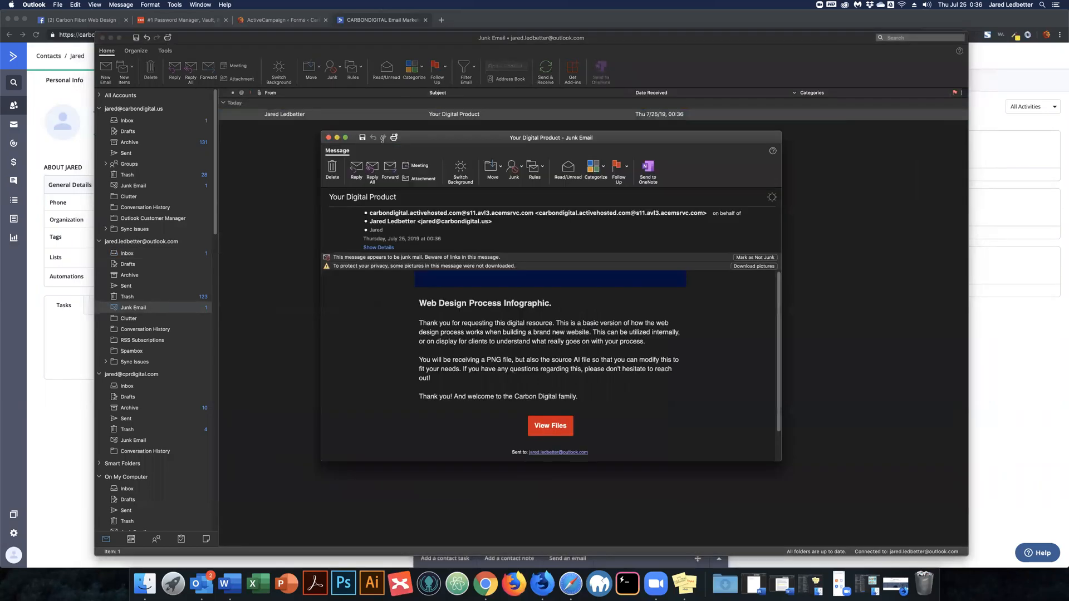
drag(437, 138, 403, 85)
drag(589, 447, 591, 456)
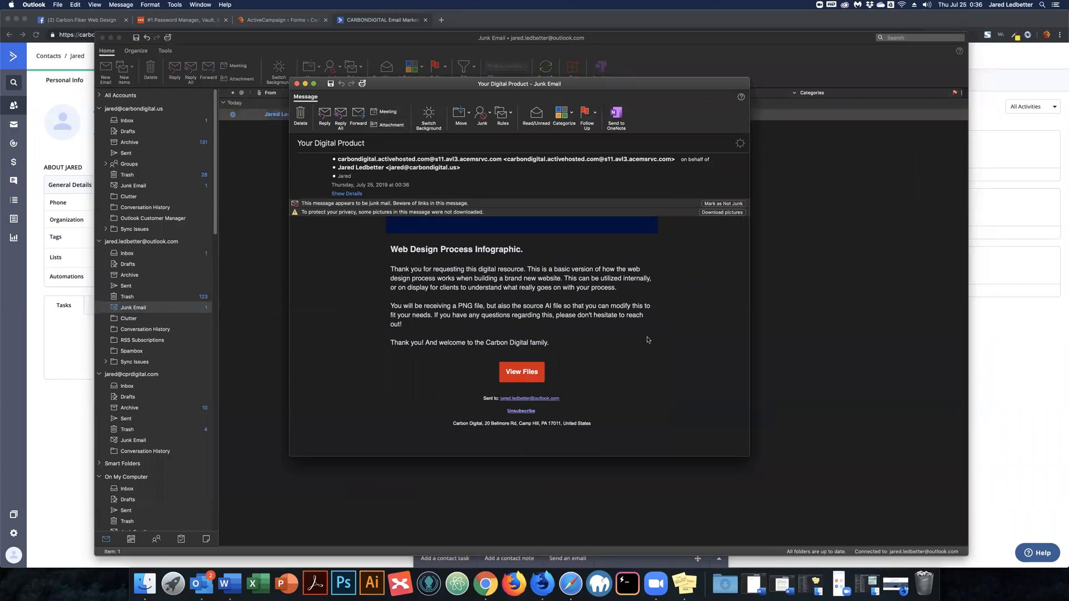
Mark the email as not junk, download its pictures, and follow the View Files link.
click(719, 204)
click(719, 203)
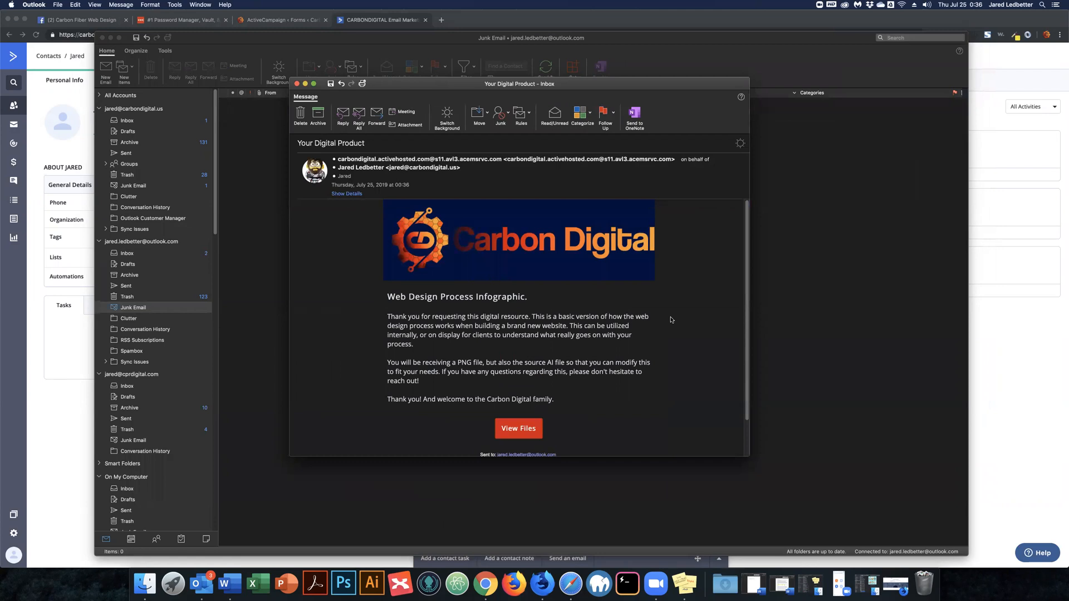
scroll(671, 320, down, 2)
scroll(671, 320, down, 1)
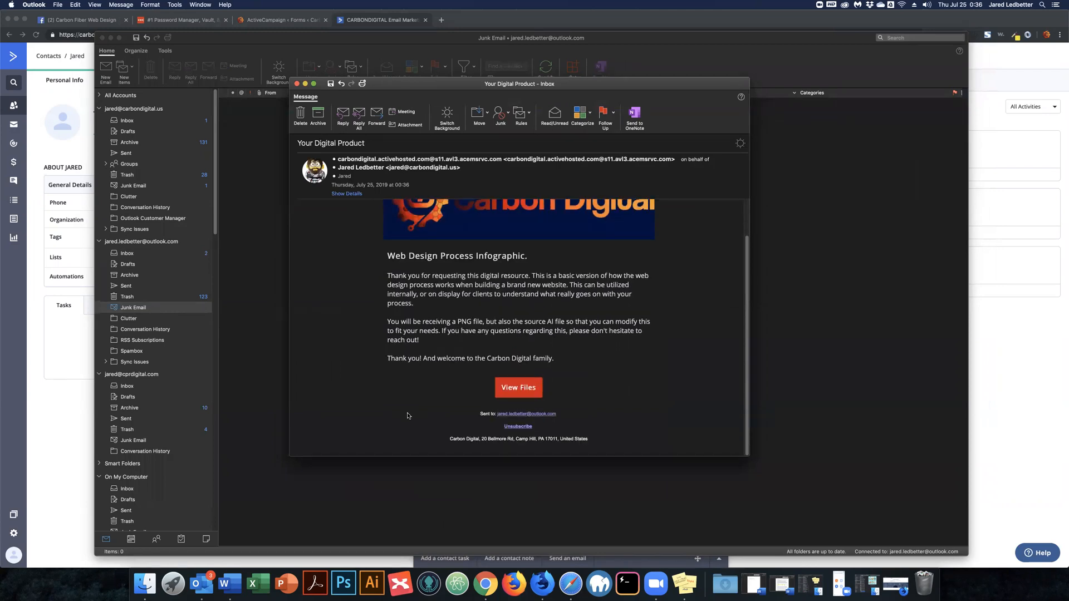
click(520, 388)
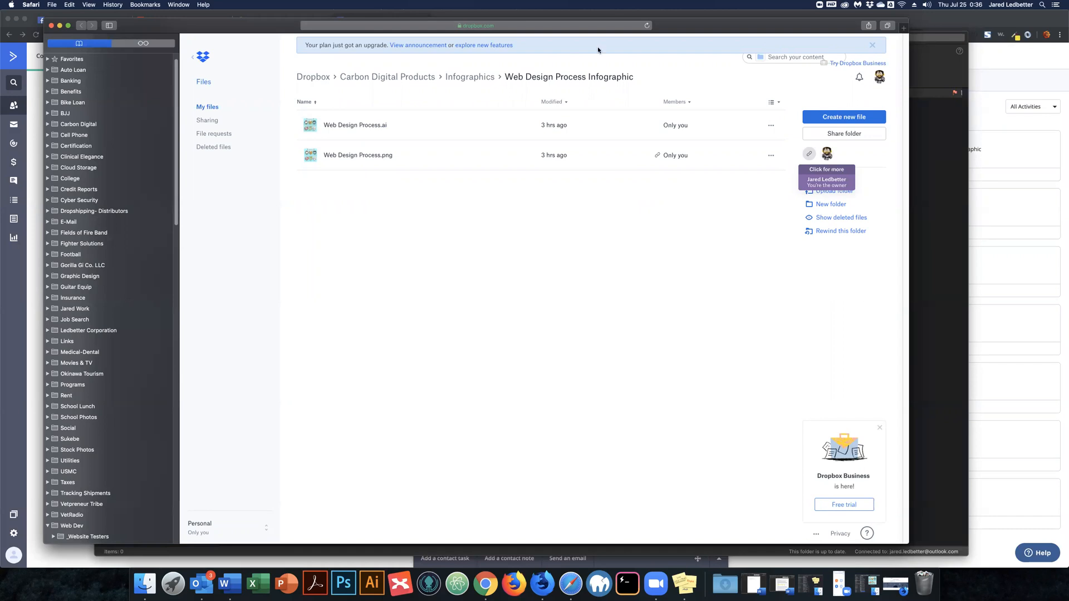
Dismiss the Dropbox upgrade banner, check both infographic files, and close the browser window.
click(871, 47)
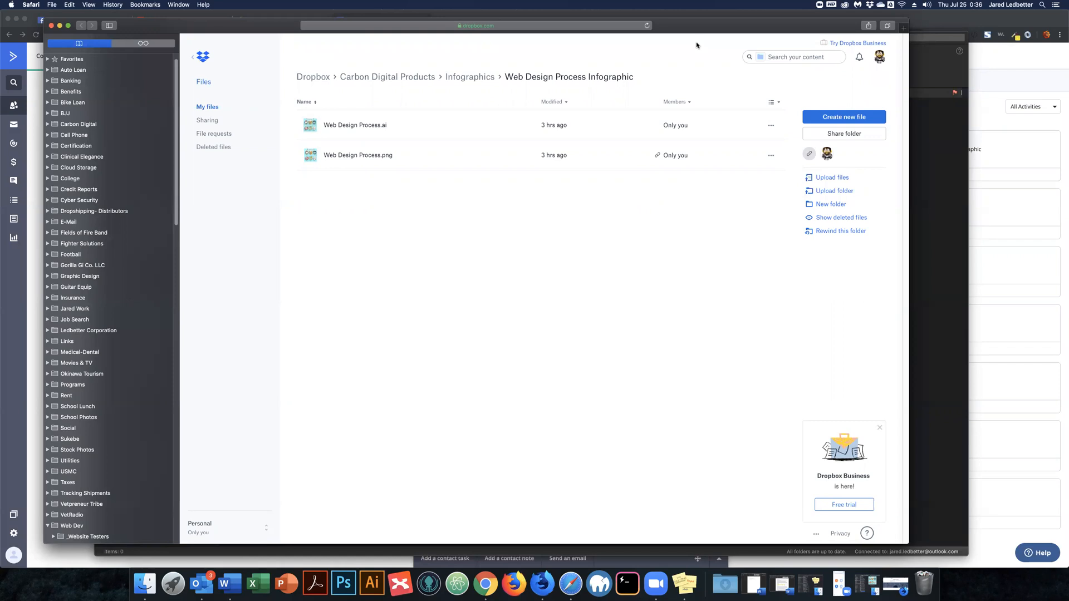
click(52, 26)
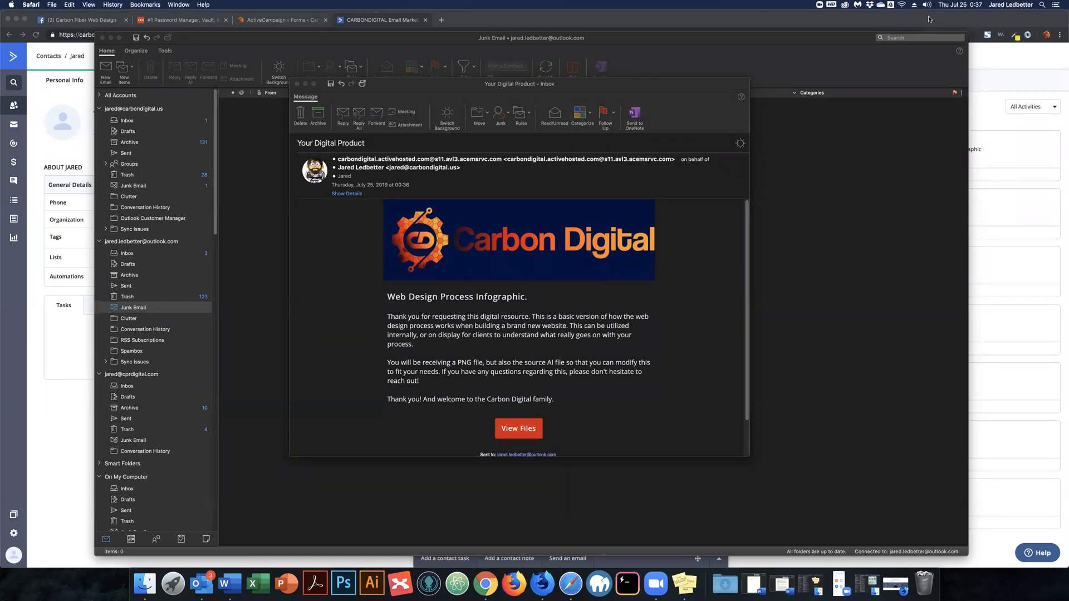
Delete the Your Digital Product test email and minimize Outlook with Cmd+M.
click(559, 89)
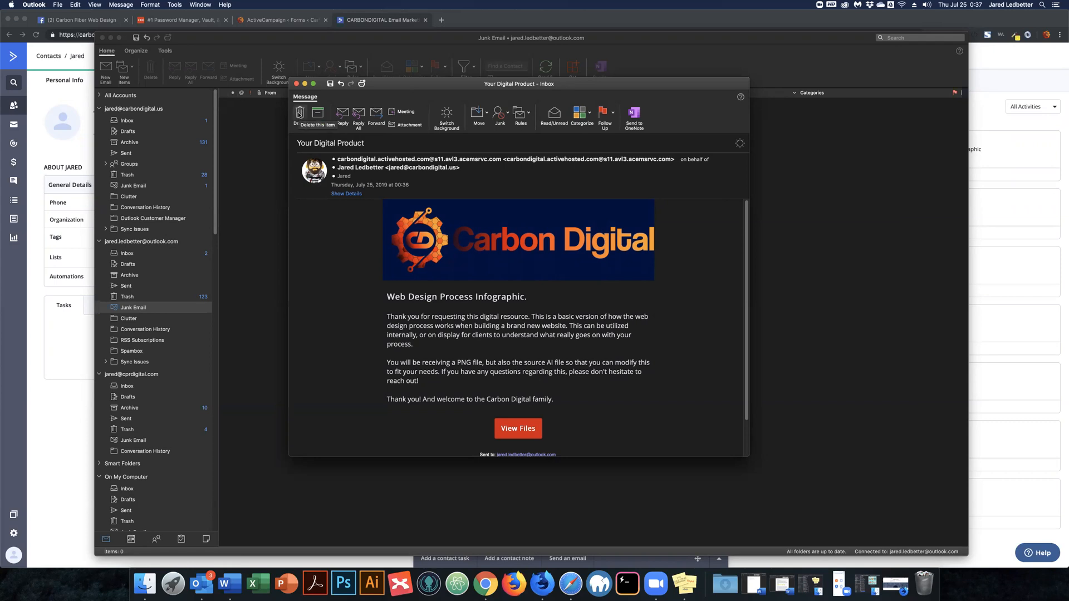
click(300, 113)
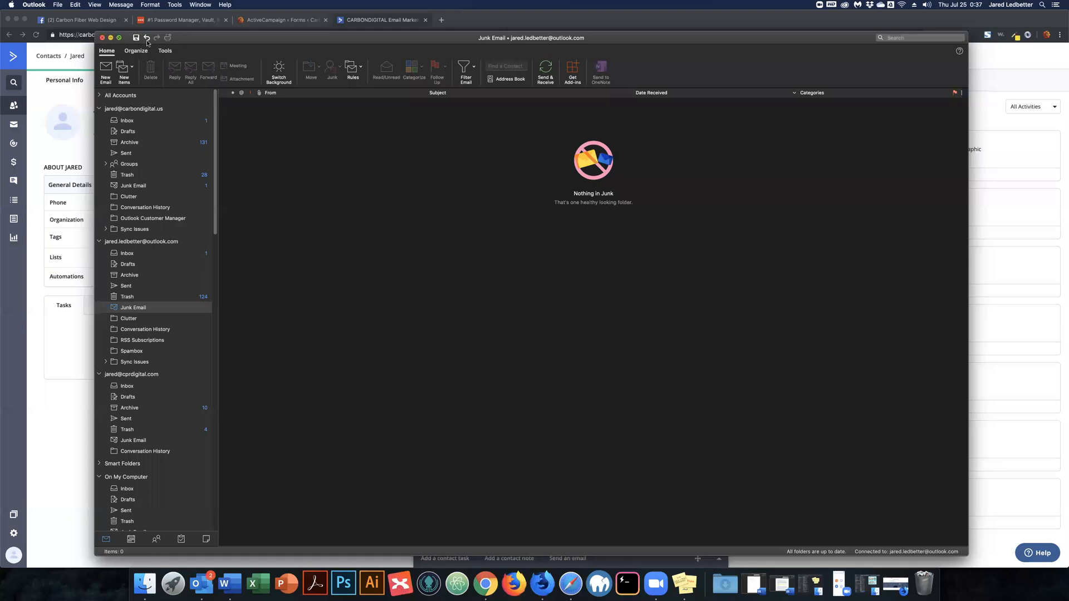
key(super+m)
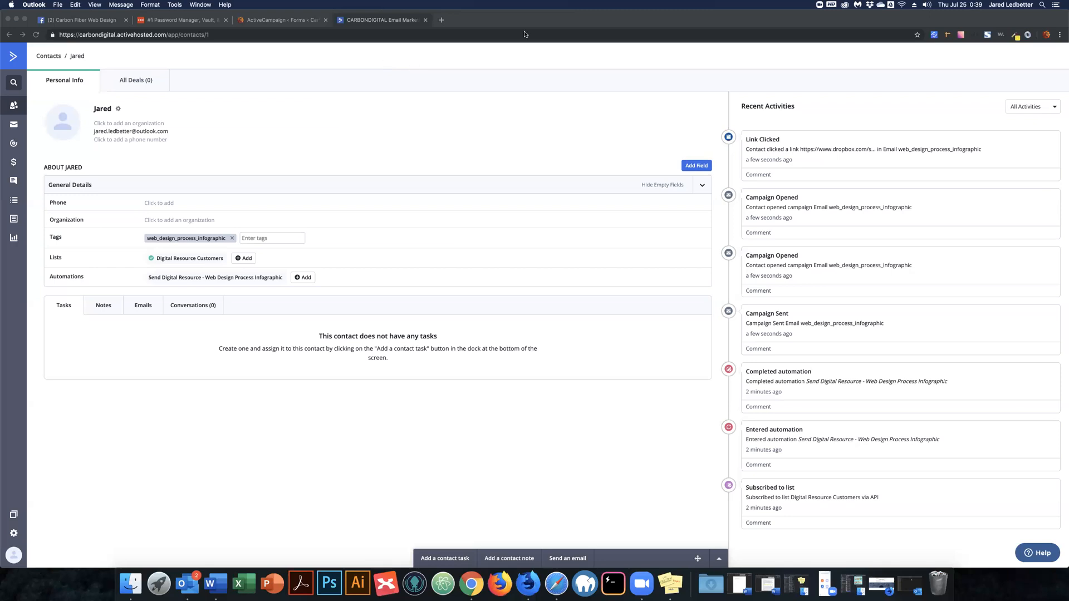
click(550, 25)
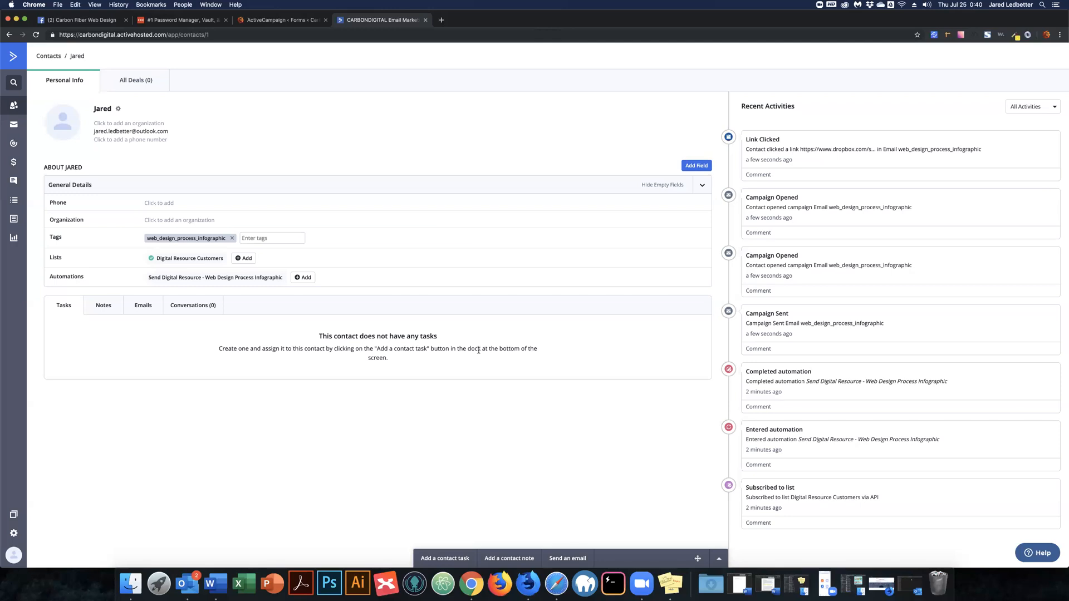
click(552, 581)
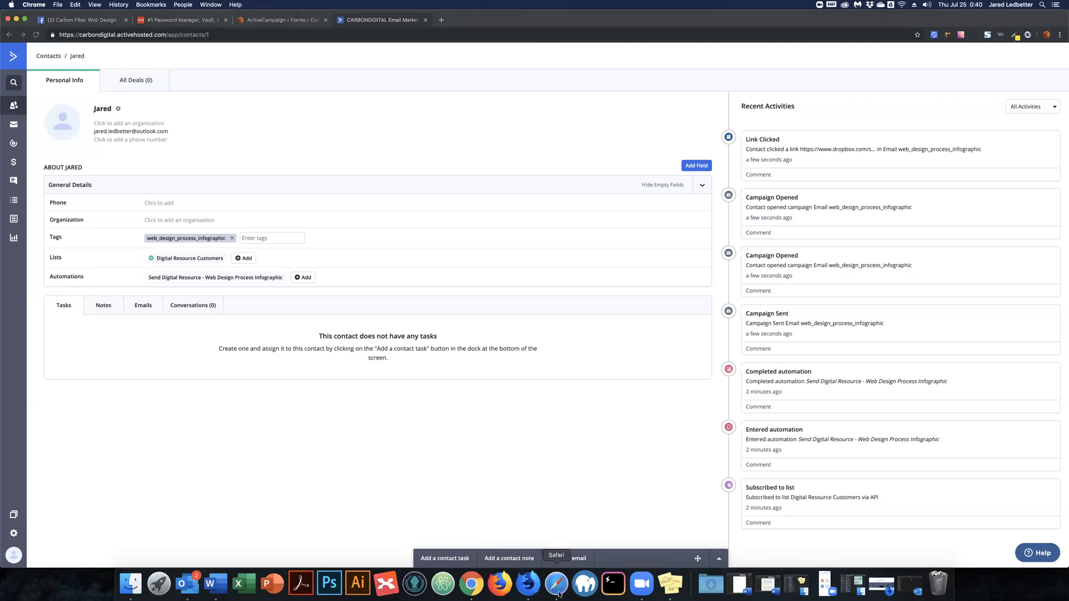